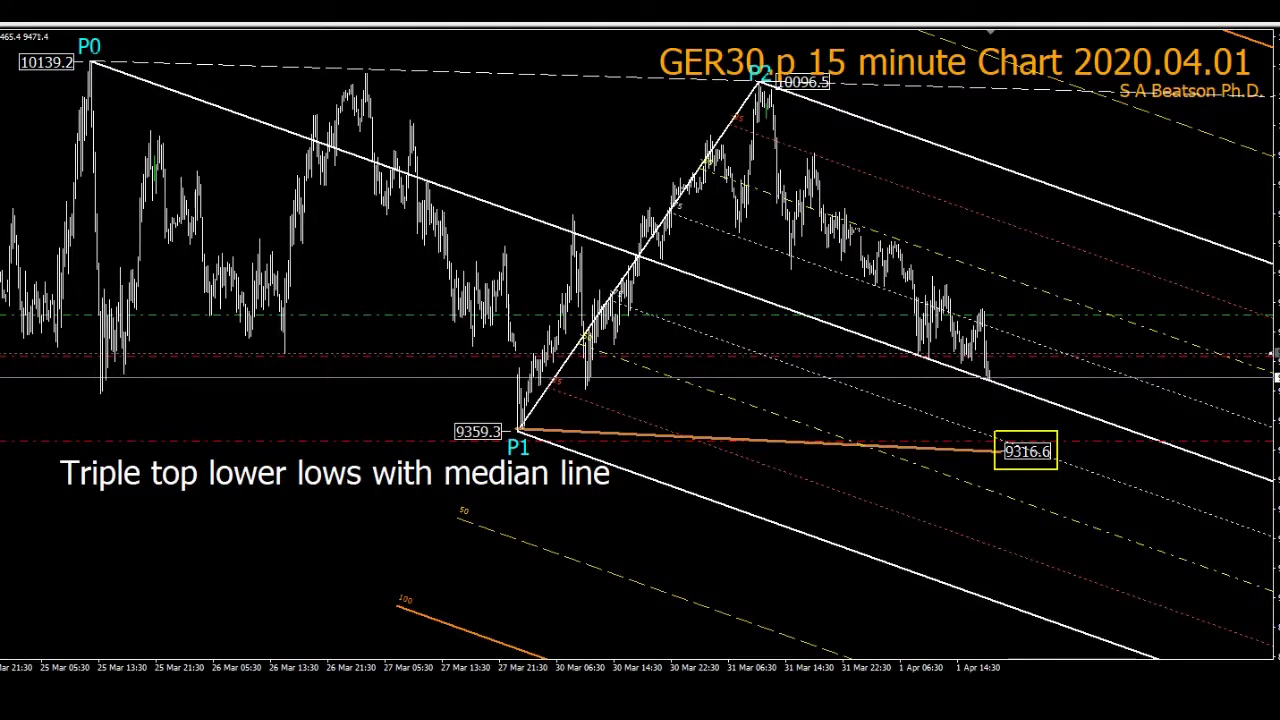
Step: Draw two descending trendlines, one from the high beside P2 along the swing highs and one from the low before P2 beneath the swing lows
key(plus)
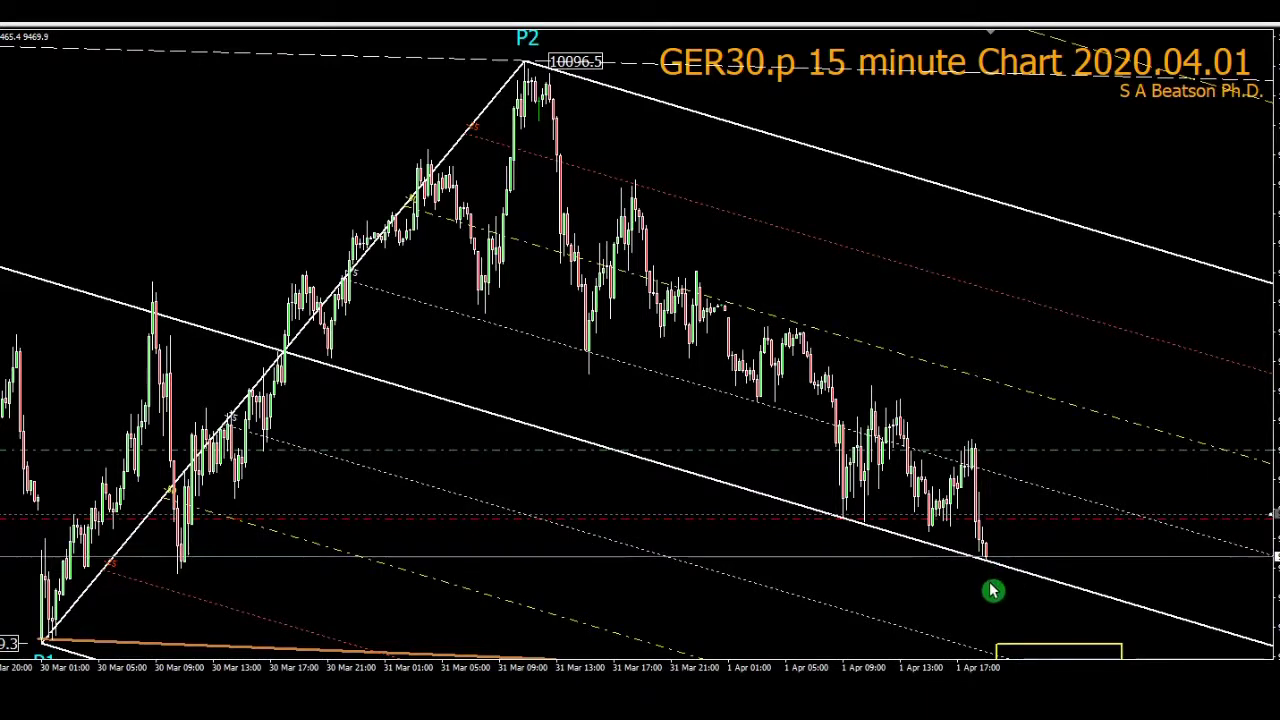
drag(1265, 581, 1274, 612)
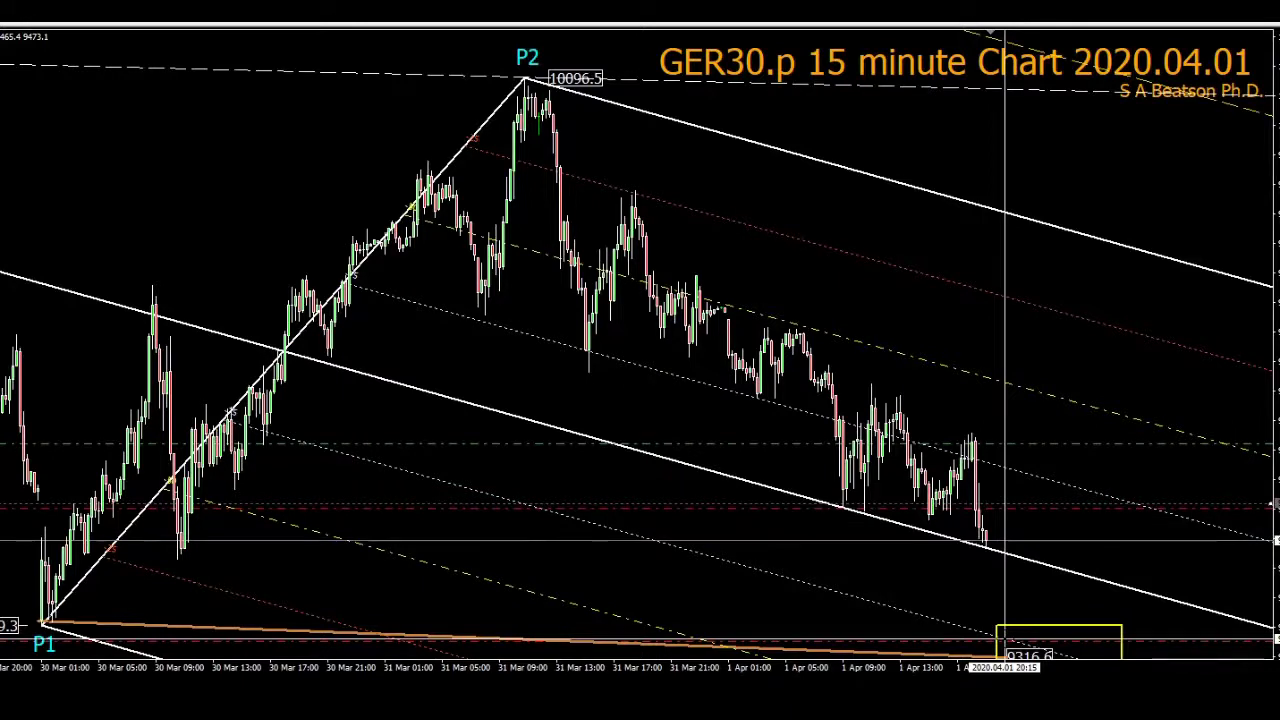
click(946, 610)
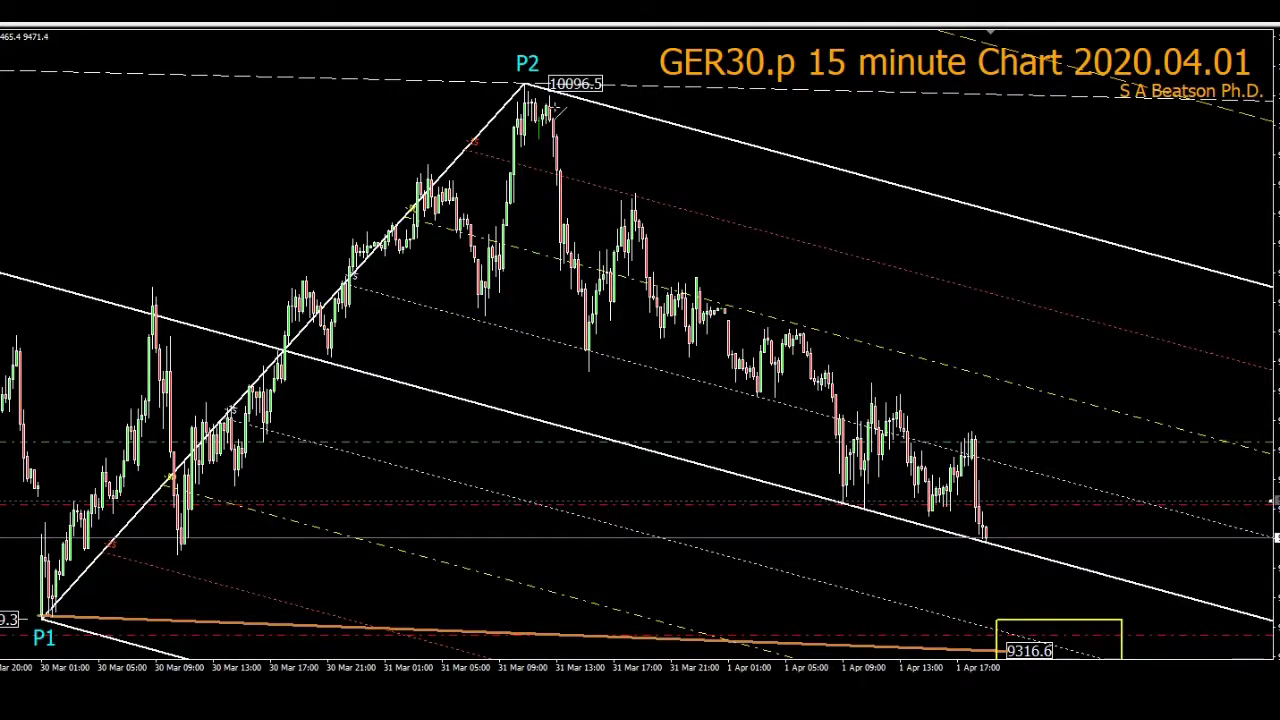
mouse_move(550, 100)
mouse_down()
mouse_move(645, 216)
mouse_move(748, 298)
mouse_move(1013, 464)
mouse_up()
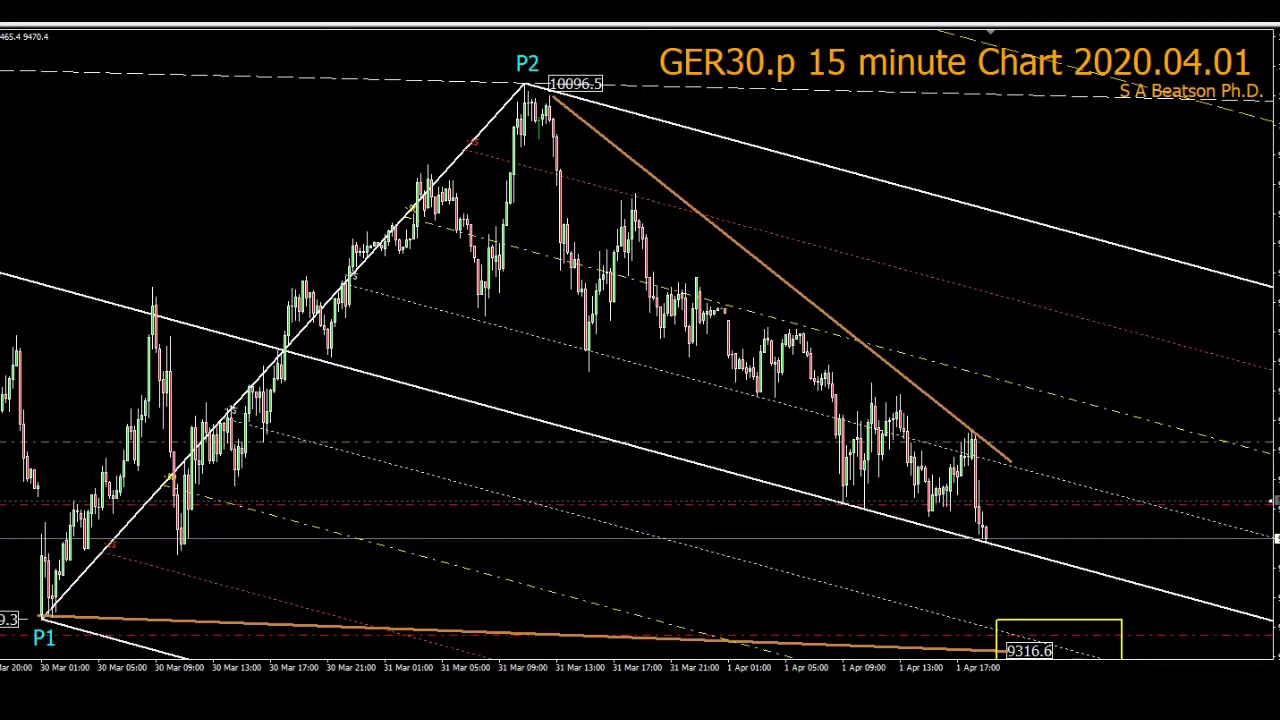
drag(484, 318, 1014, 599)
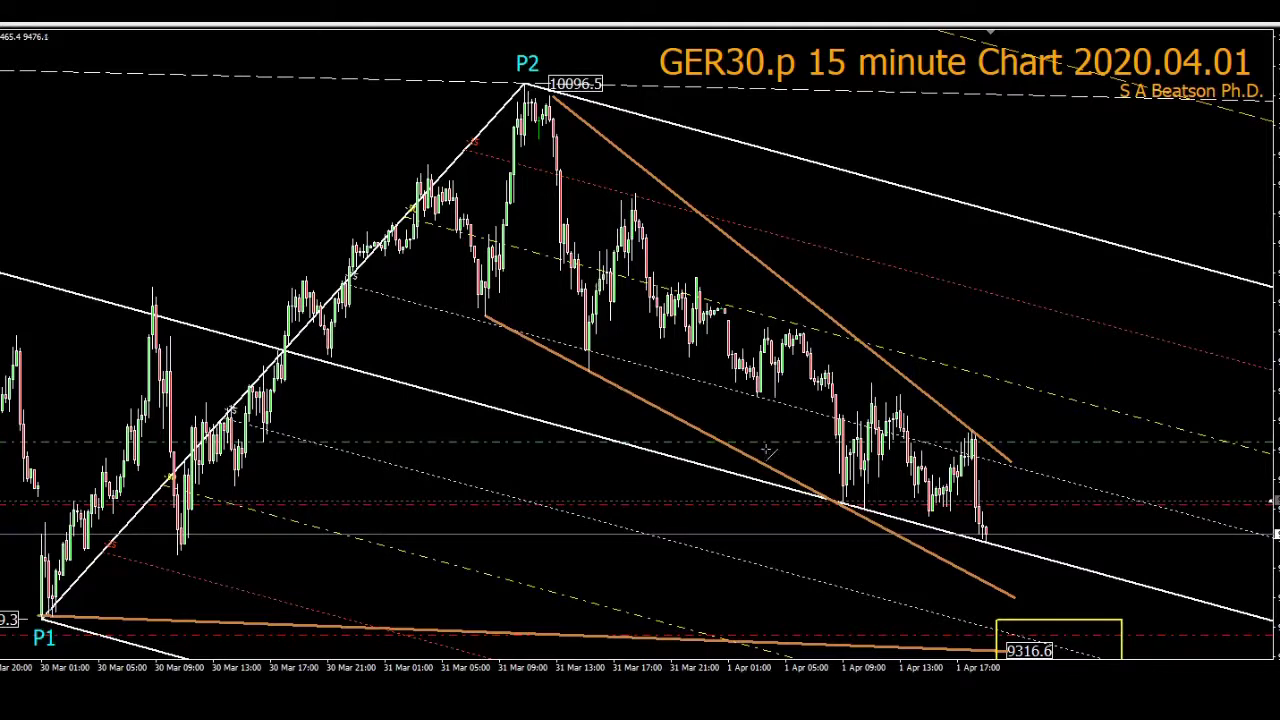
Step: Draw a third trendline and adjust its ends into a gently falling neckline along the lows on either side of P2, ending past the latest candles
drag(333, 257, 603, 369)
drag(740, 432, 912, 490)
drag(1098, 592, 1098, 593)
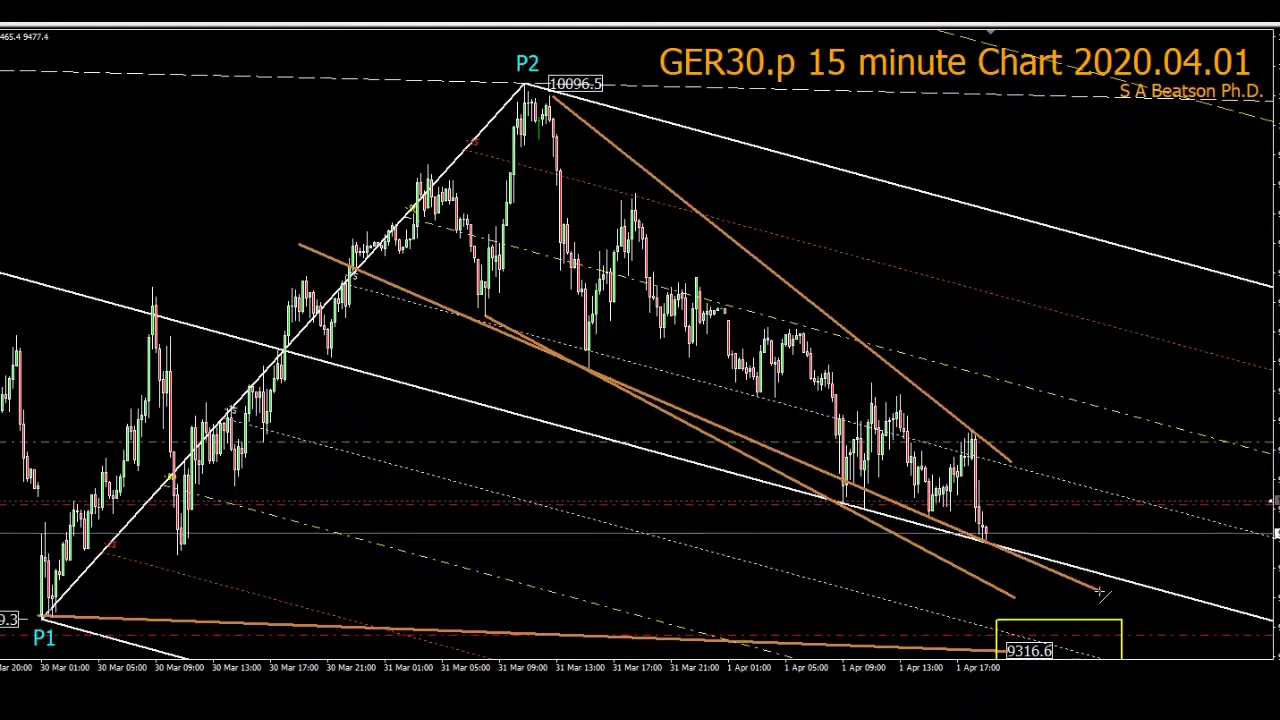
drag(305, 252, 310, 240)
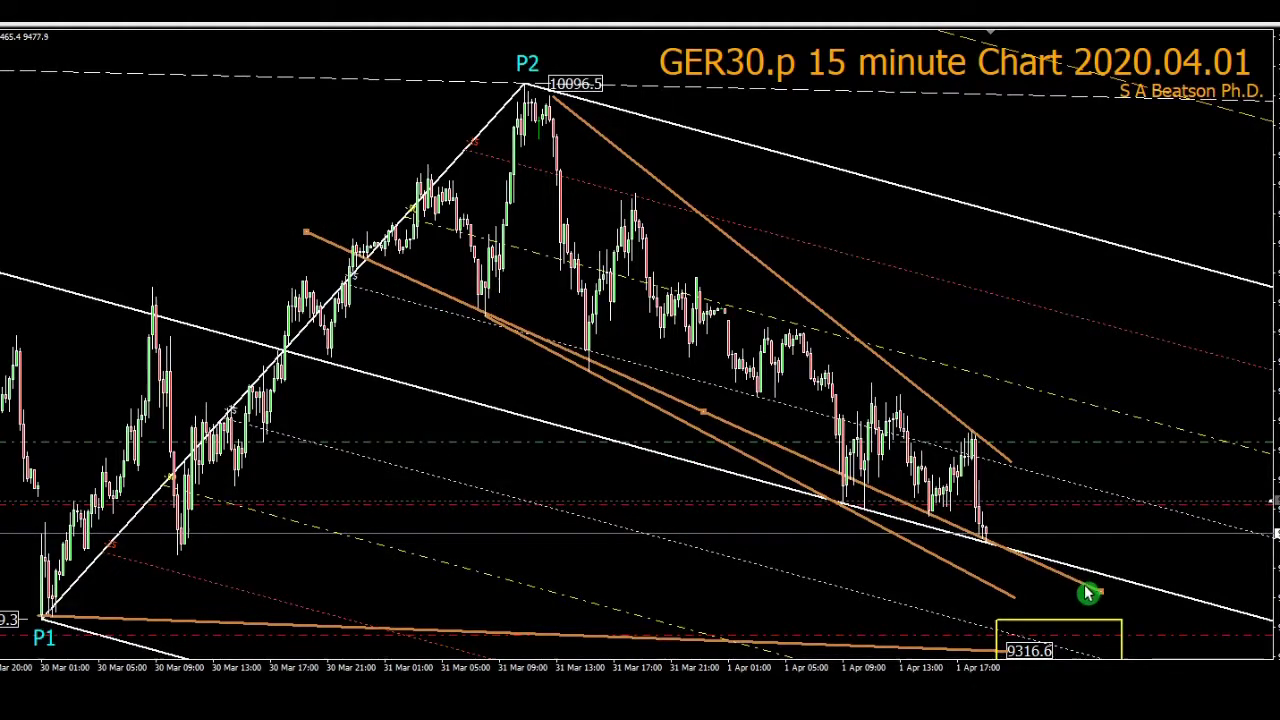
drag(1100, 593, 531, 331)
drag(749, 376, 927, 407)
drag(962, 450, 1040, 440)
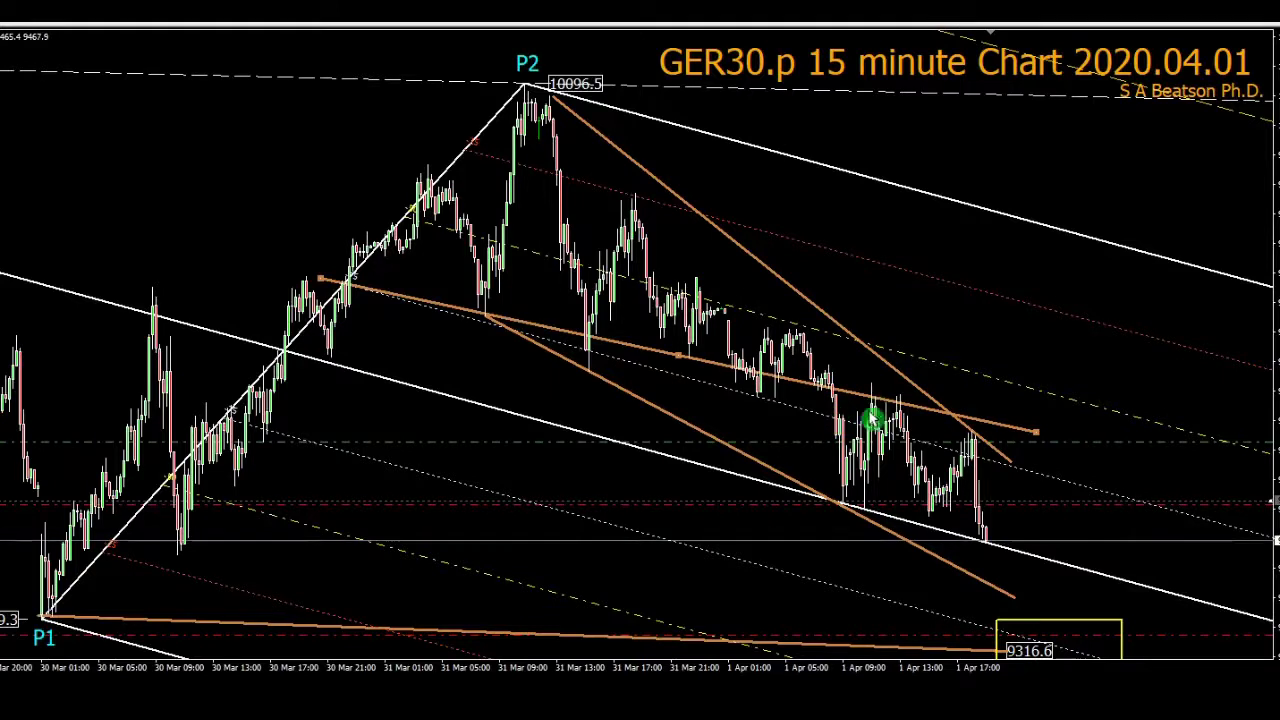
Step: Change the neckline trendline's colour to yellow and unselect it
right_click(793, 391)
click(829, 394)
click(468, 400)
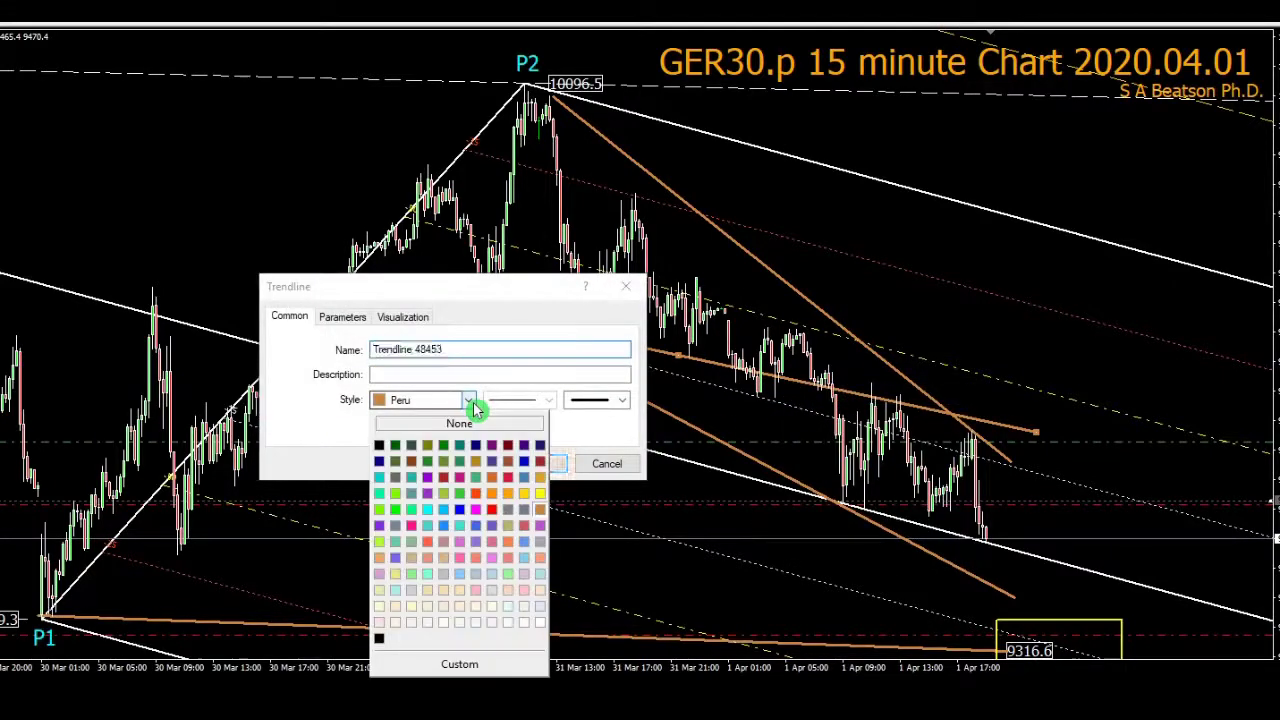
click(537, 500)
click(536, 464)
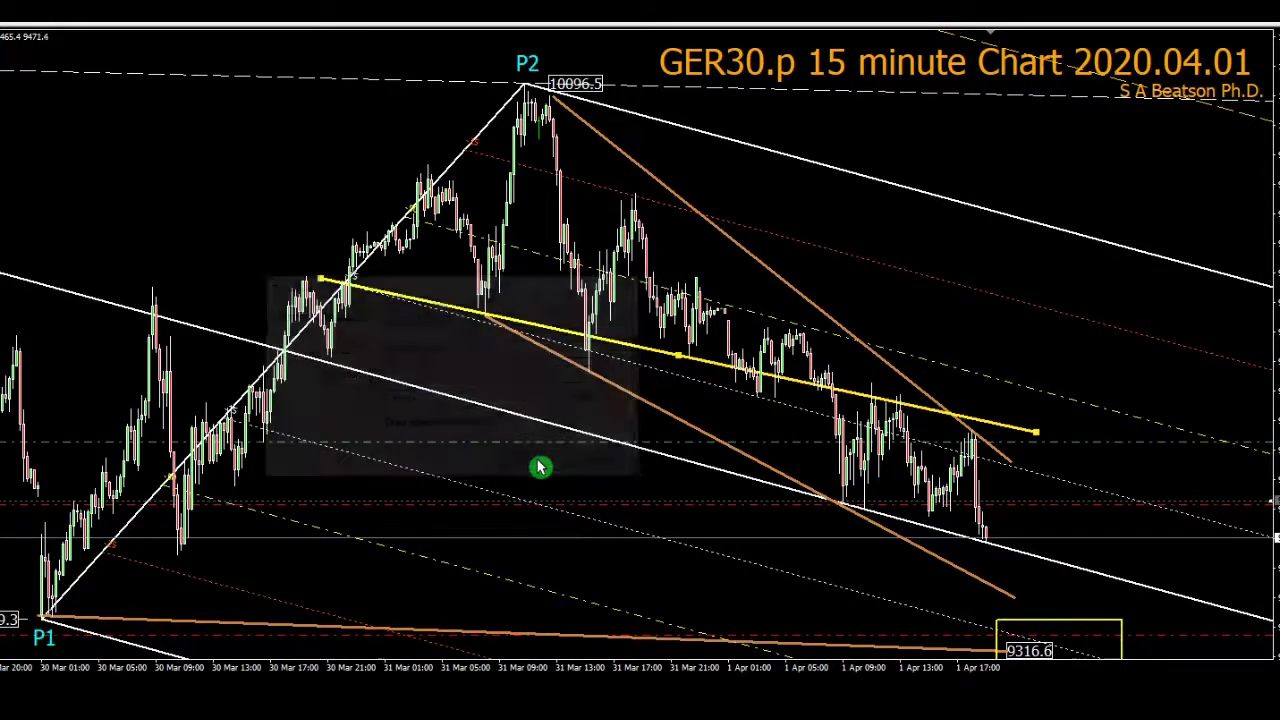
right_click(641, 349)
click(697, 480)
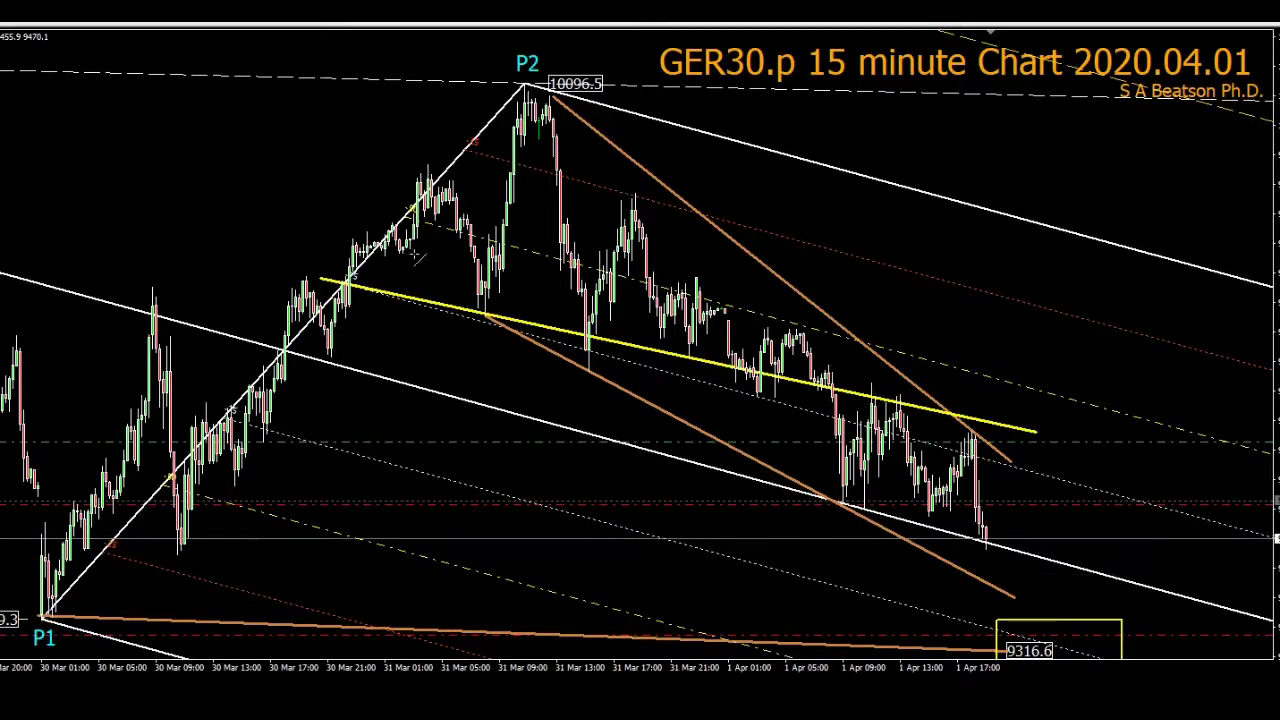
Step: Draw a short rising trendline from the neckline to the left-shoulder high before P2 and colour it PowderBlue
mouse_move(340, 272)
mouse_down()
mouse_move(398, 228)
mouse_move(428, 180)
mouse_up()
right_click(410, 207)
click(428, 212)
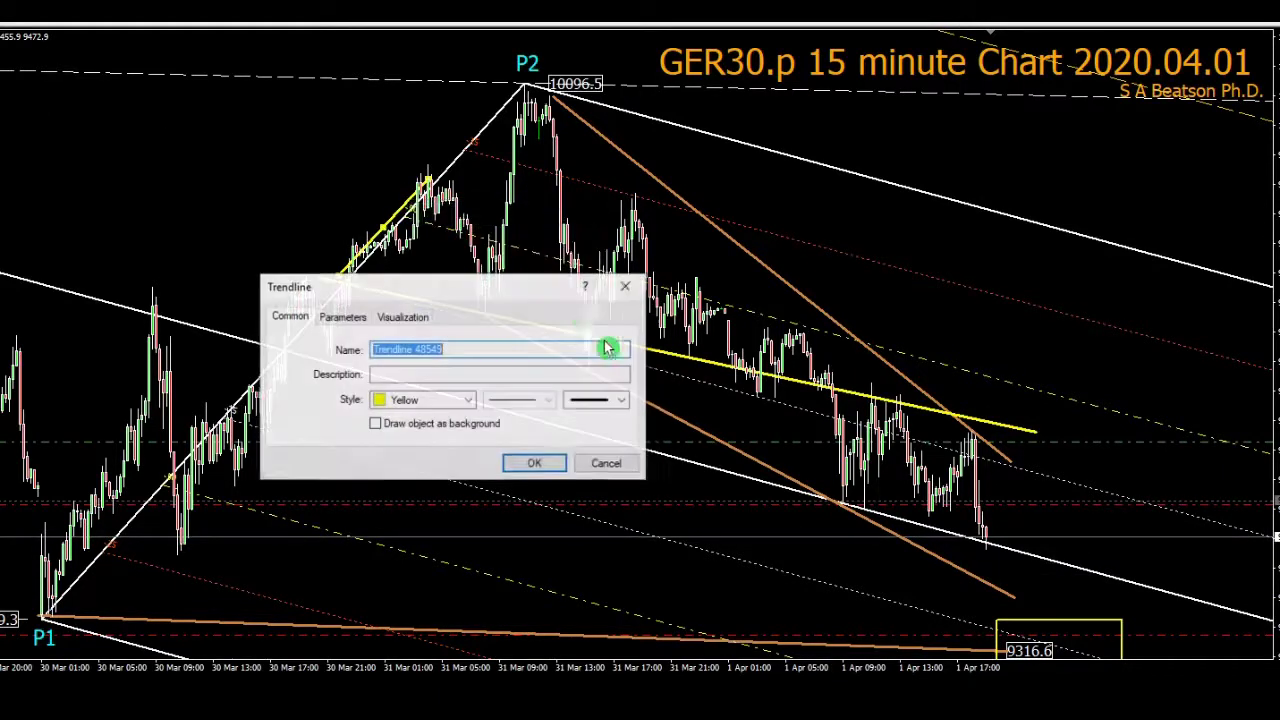
click(458, 401)
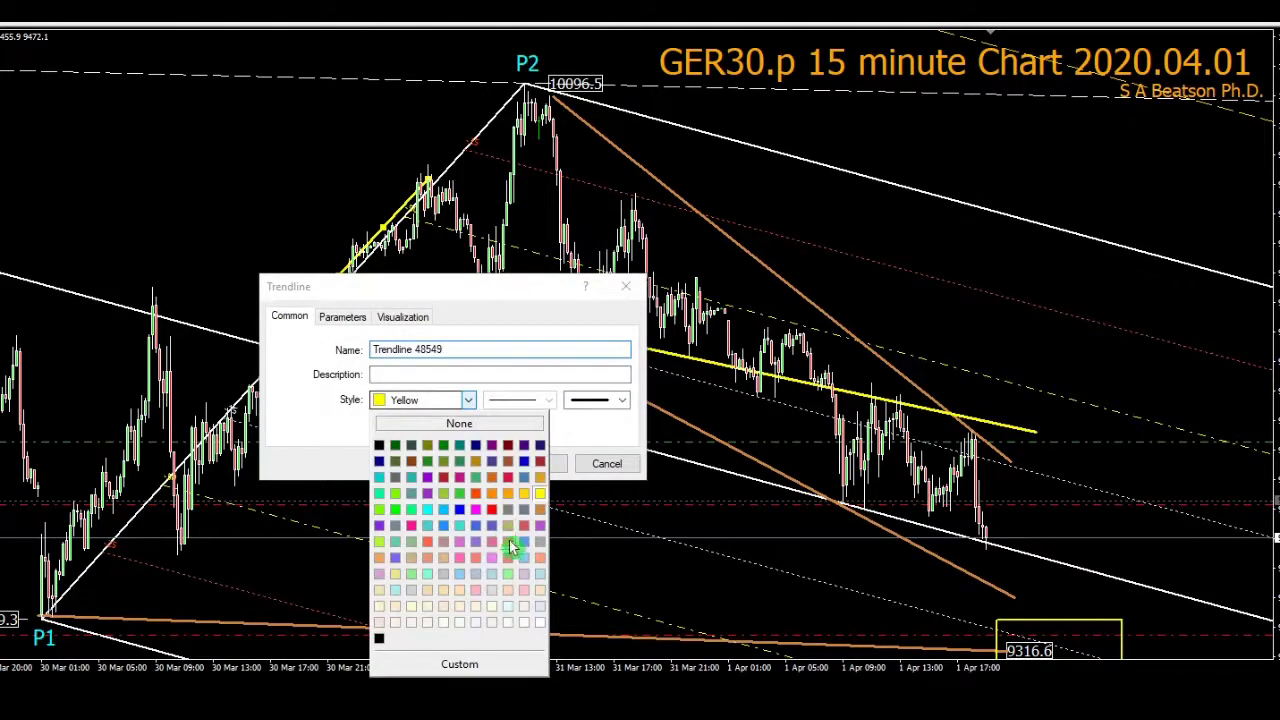
click(539, 576)
click(548, 468)
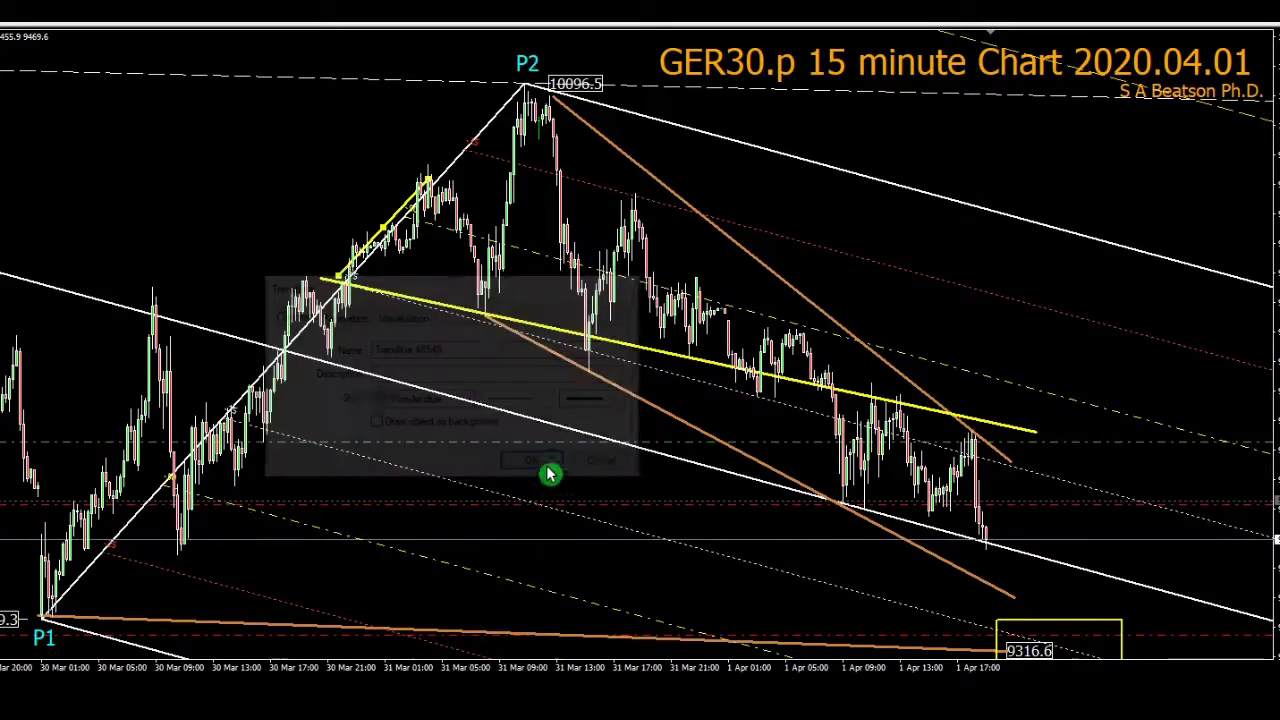
Step: Set the left-shoulder trendline to the thickest line width
right_click(407, 213)
click(440, 220)
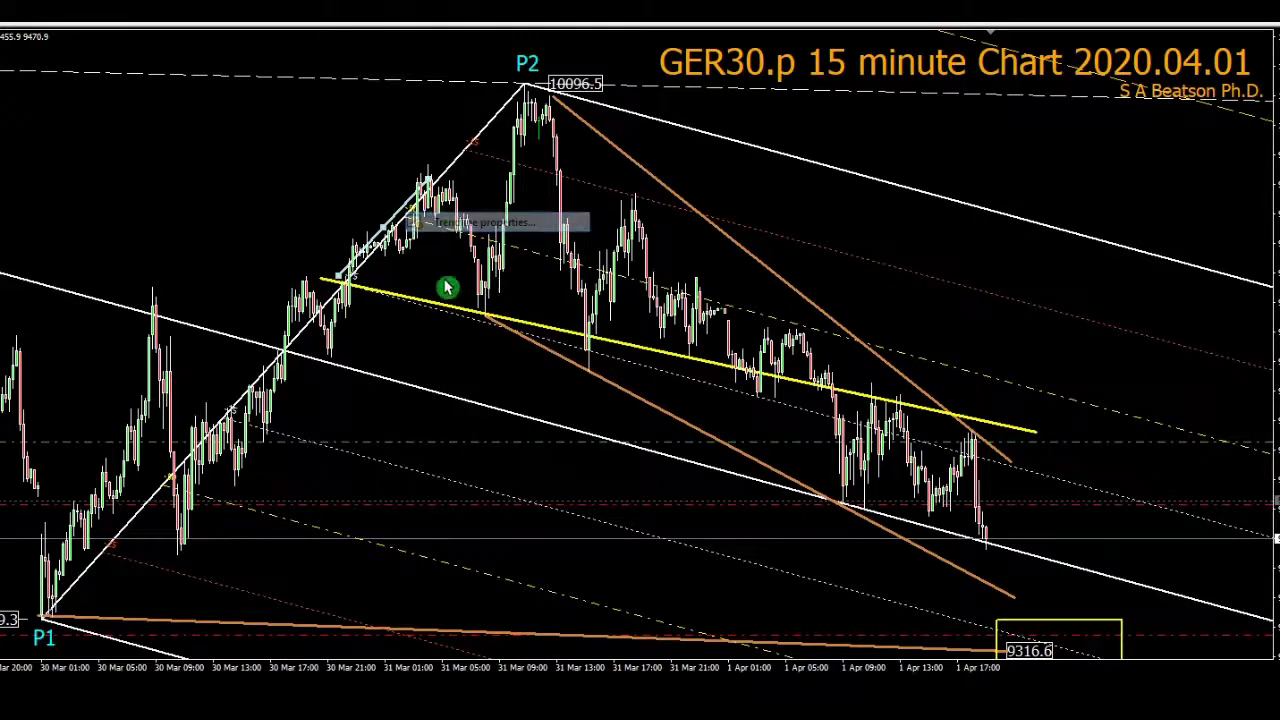
click(588, 404)
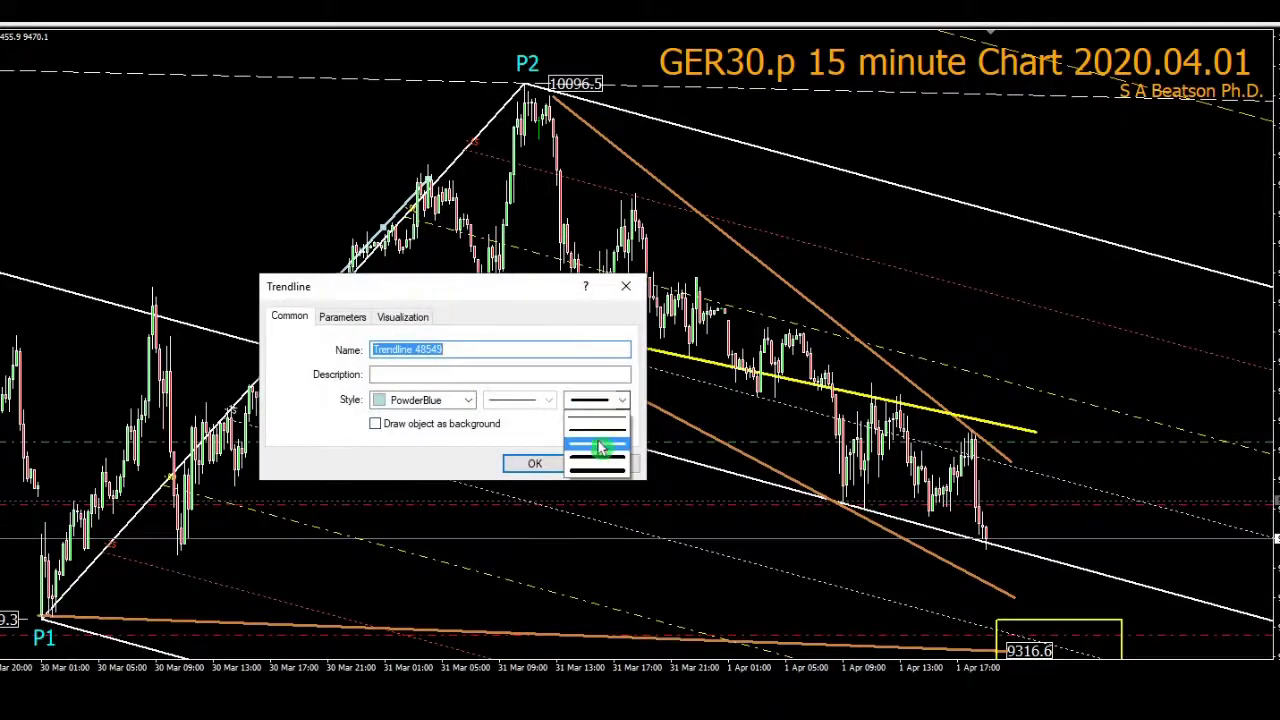
click(590, 470)
click(535, 463)
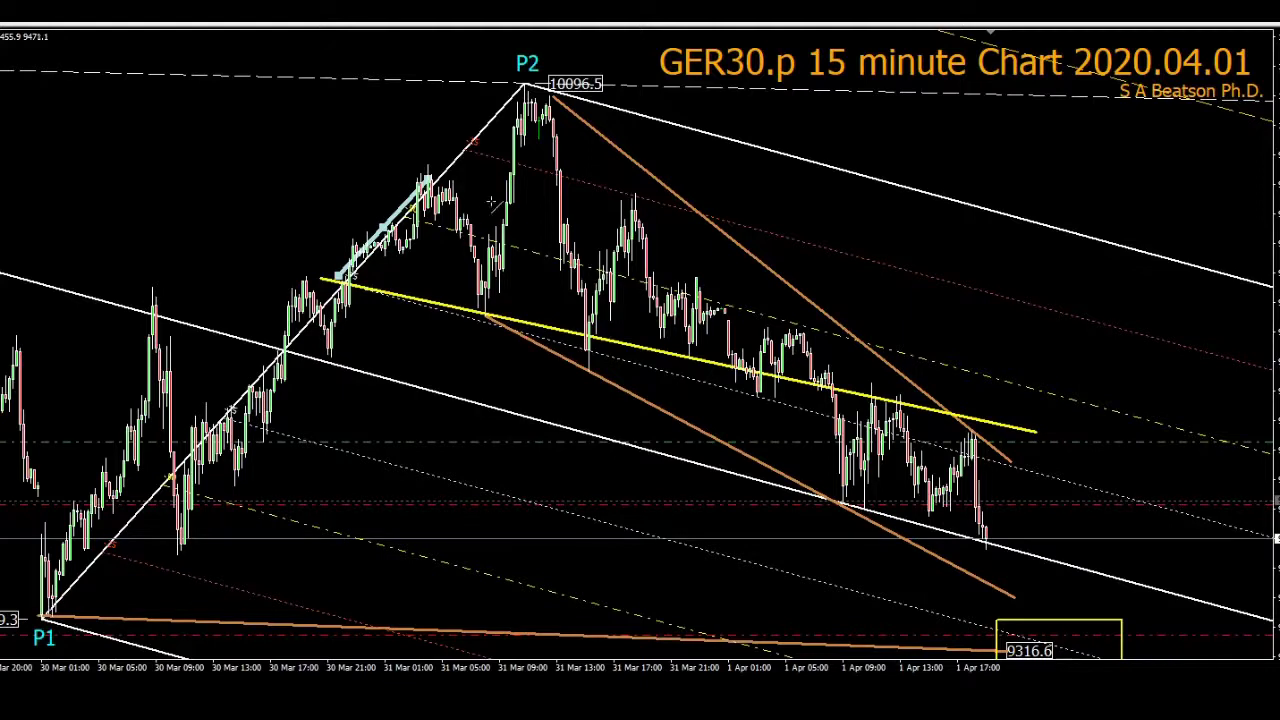
Step: Trace the rest of the head-and-shoulders pattern with connected trendlines from the left shoulder through the P2 head and the right shoulder to the neckline
drag(428, 180, 491, 316)
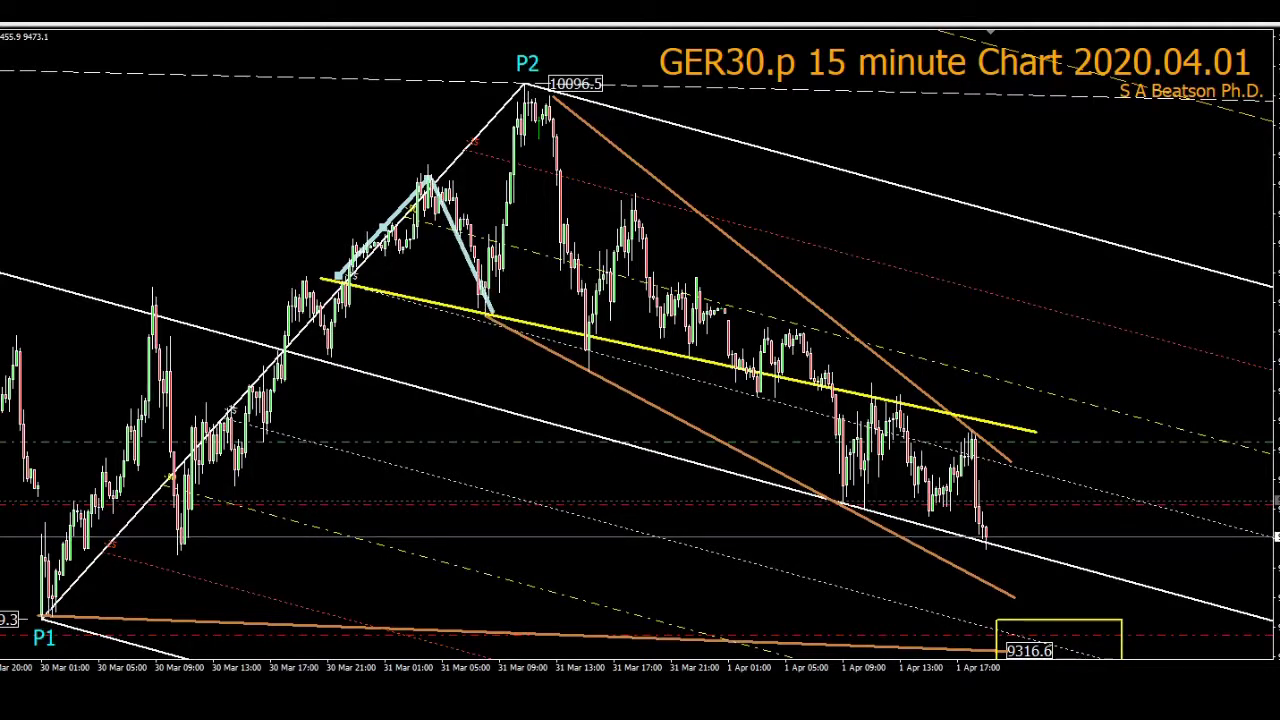
drag(512, 195, 505, 110)
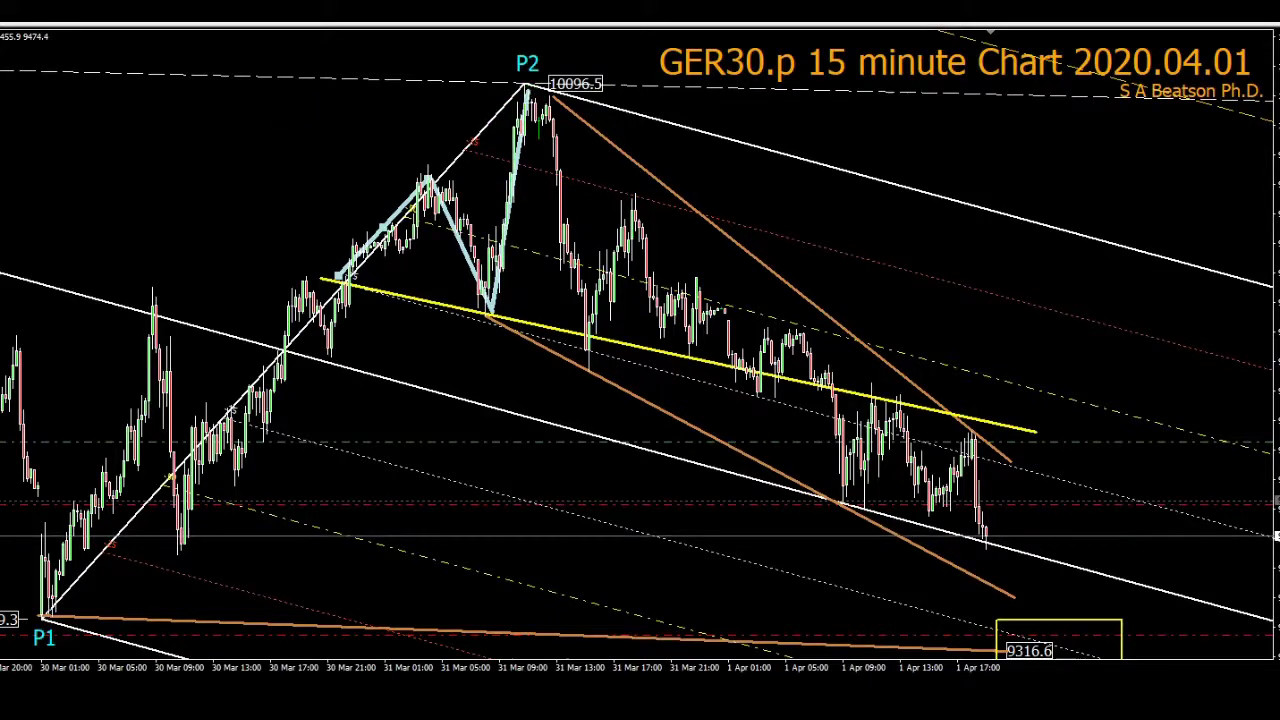
drag(527, 93, 591, 342)
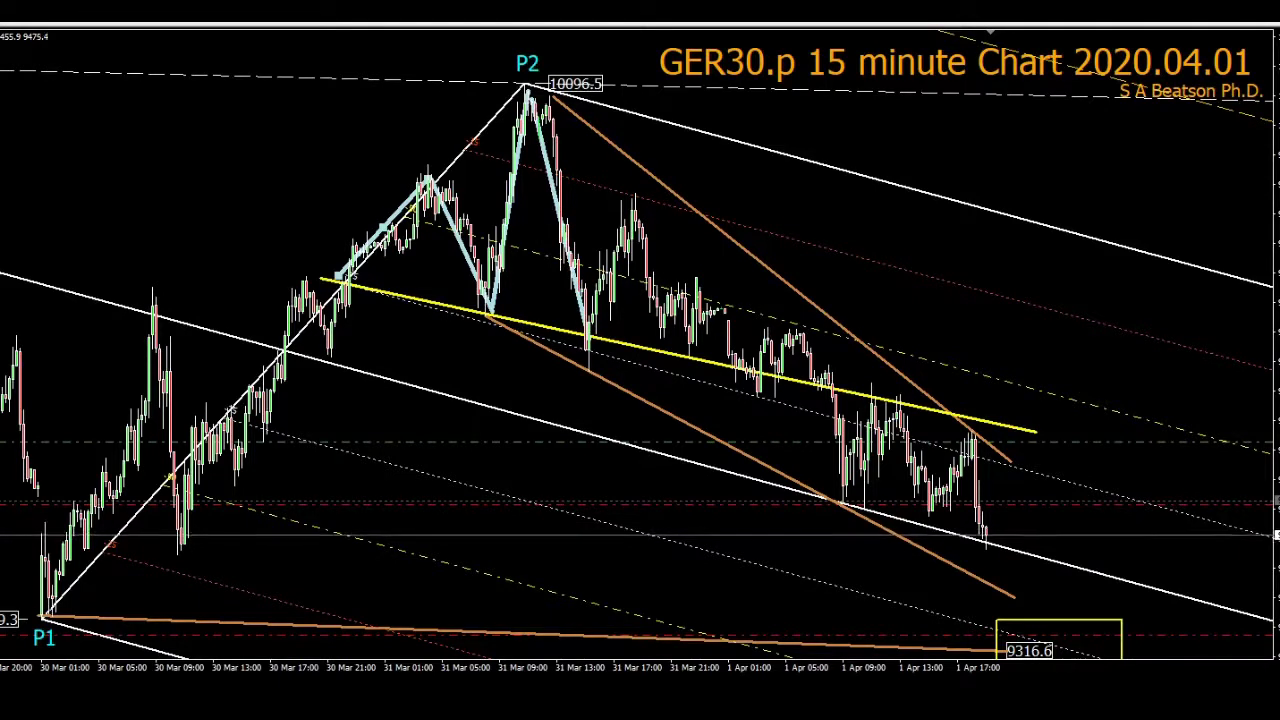
drag(588, 337, 634, 193)
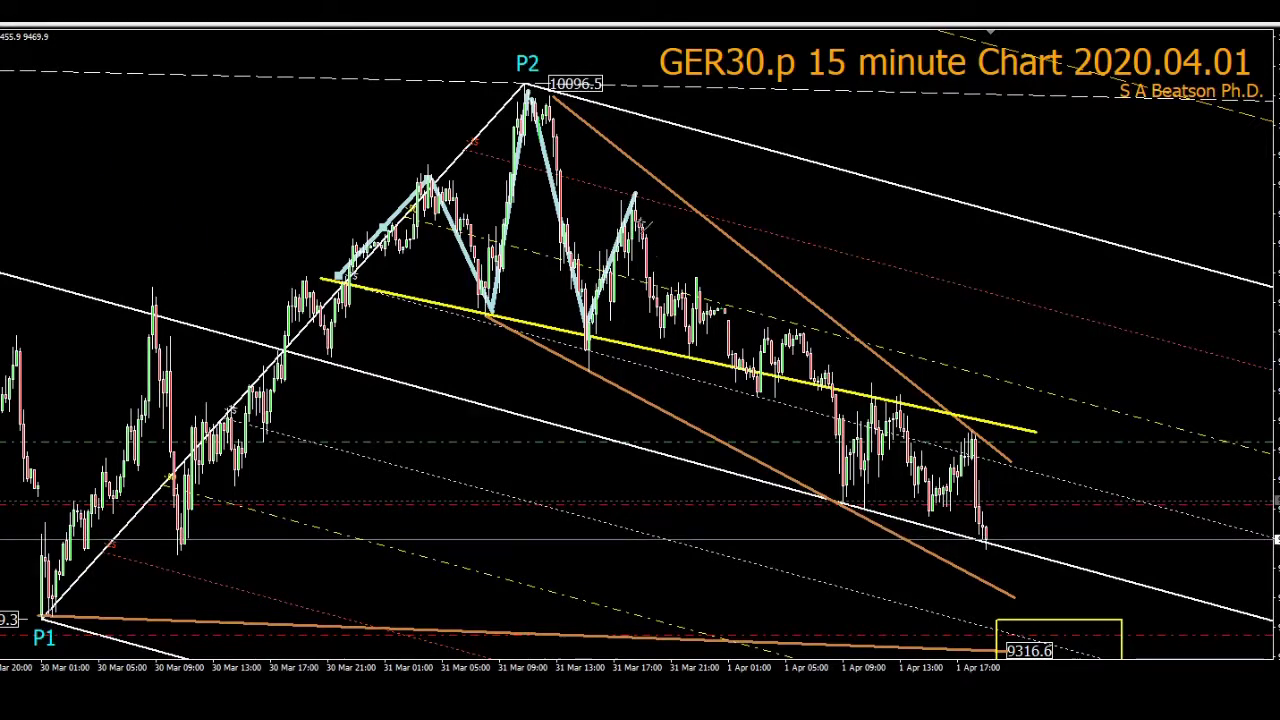
drag(657, 298, 690, 355)
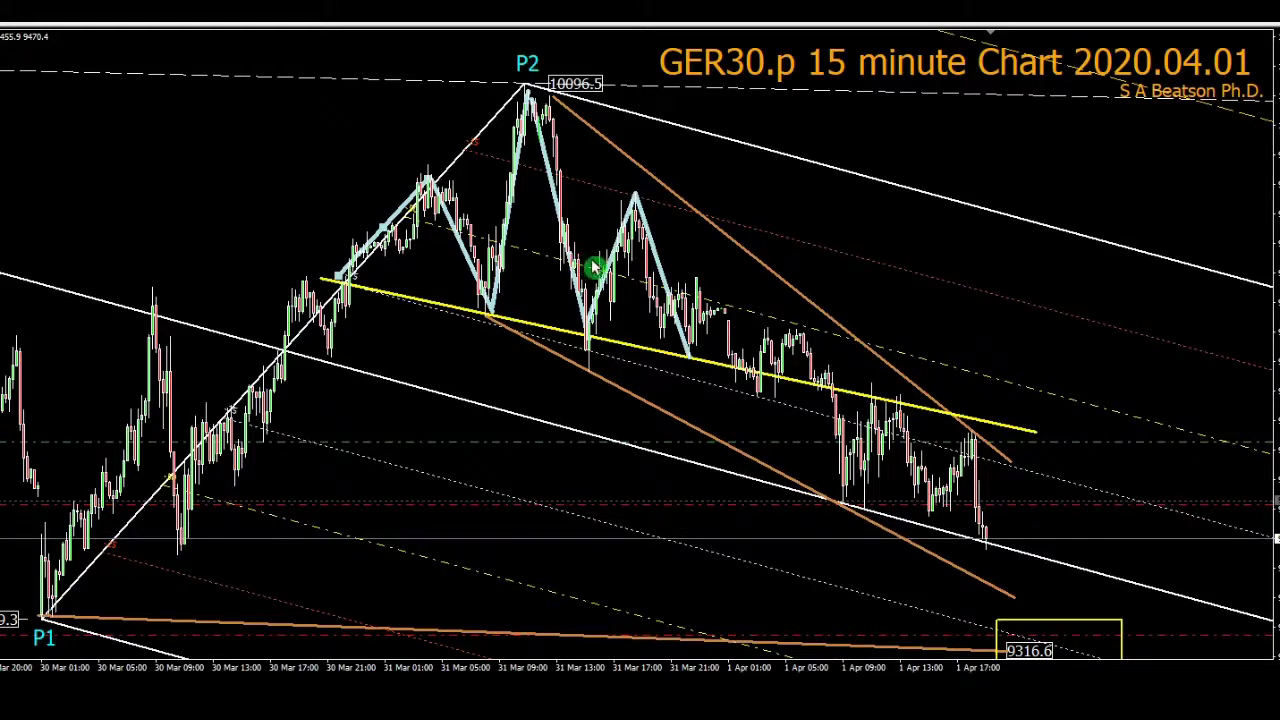
Step: Re-anchor the upper orange trendline on the high beside P2, extend its lower end to the white median line, and unselect it
double_click(548, 101)
drag(548, 101, 554, 99)
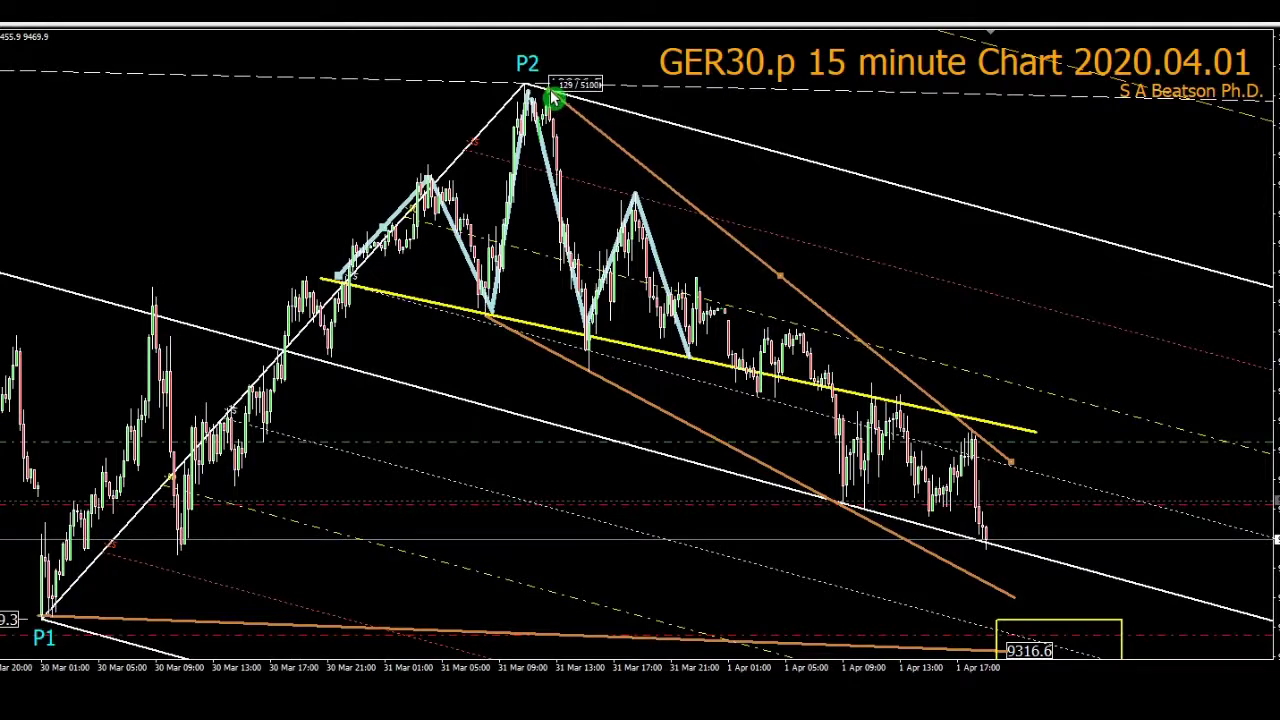
drag(1014, 460, 1176, 598)
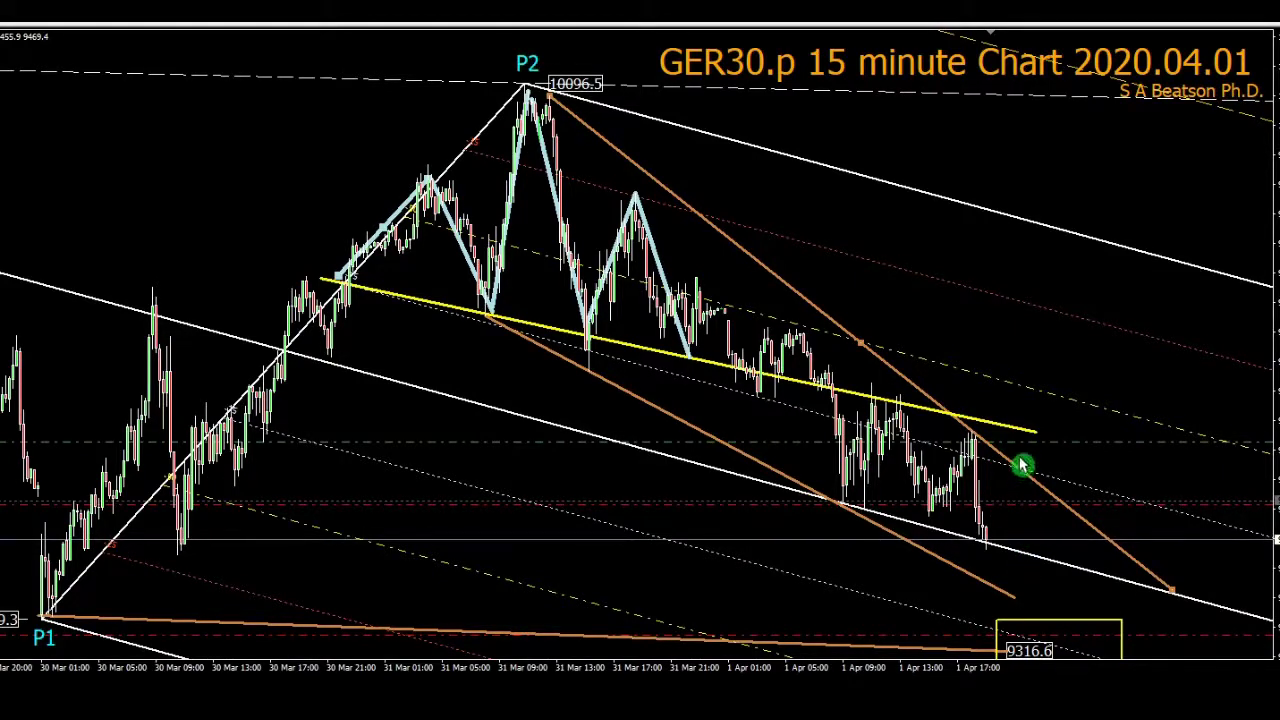
drag(1002, 470, 1038, 500)
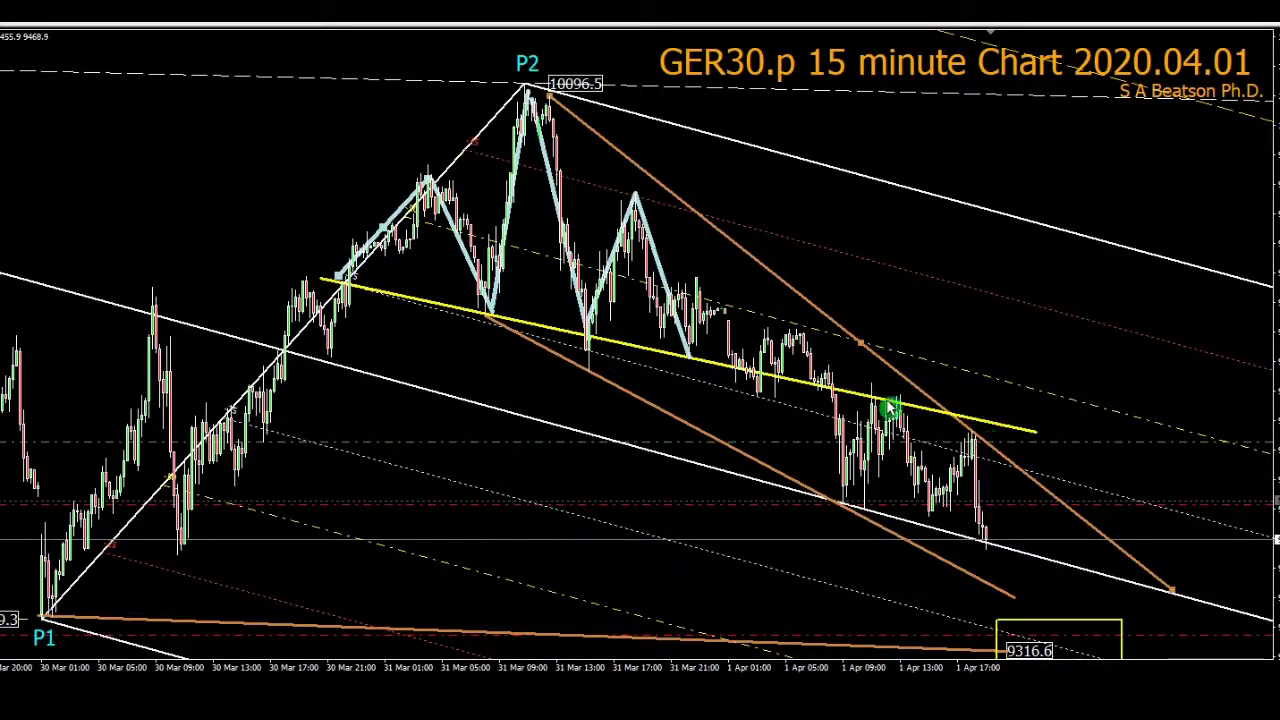
right_click(567, 114)
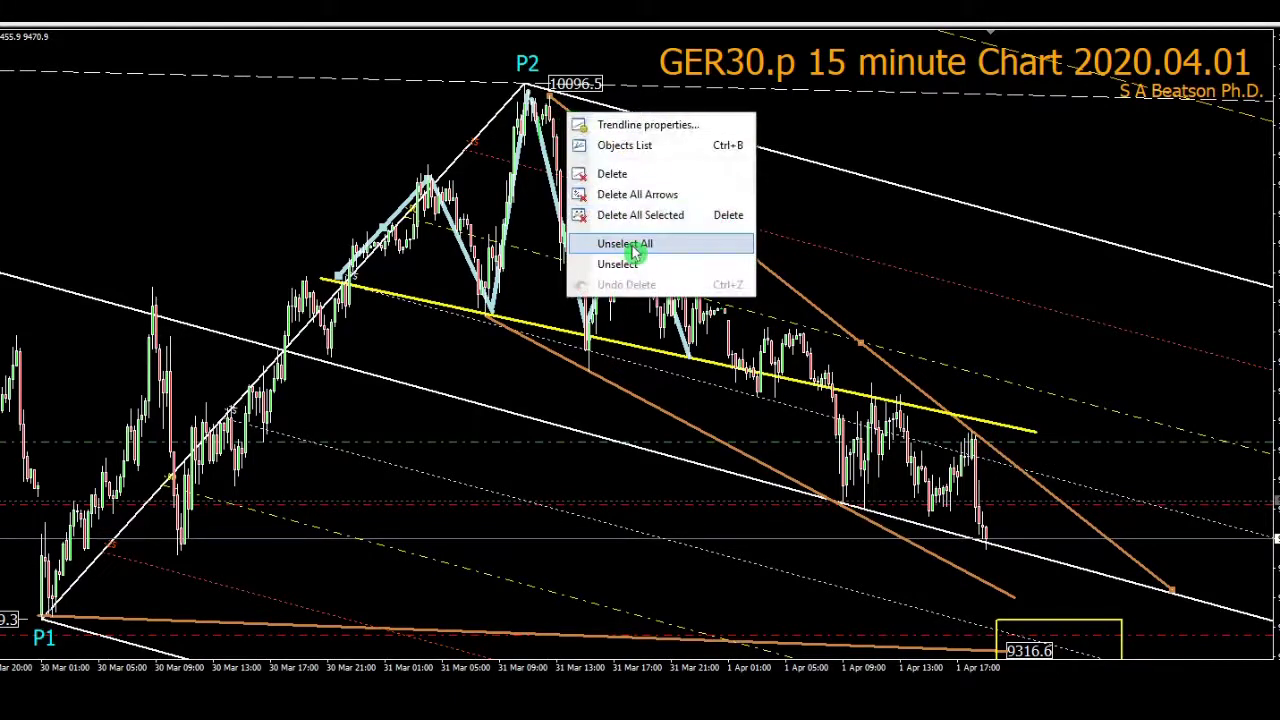
click(634, 251)
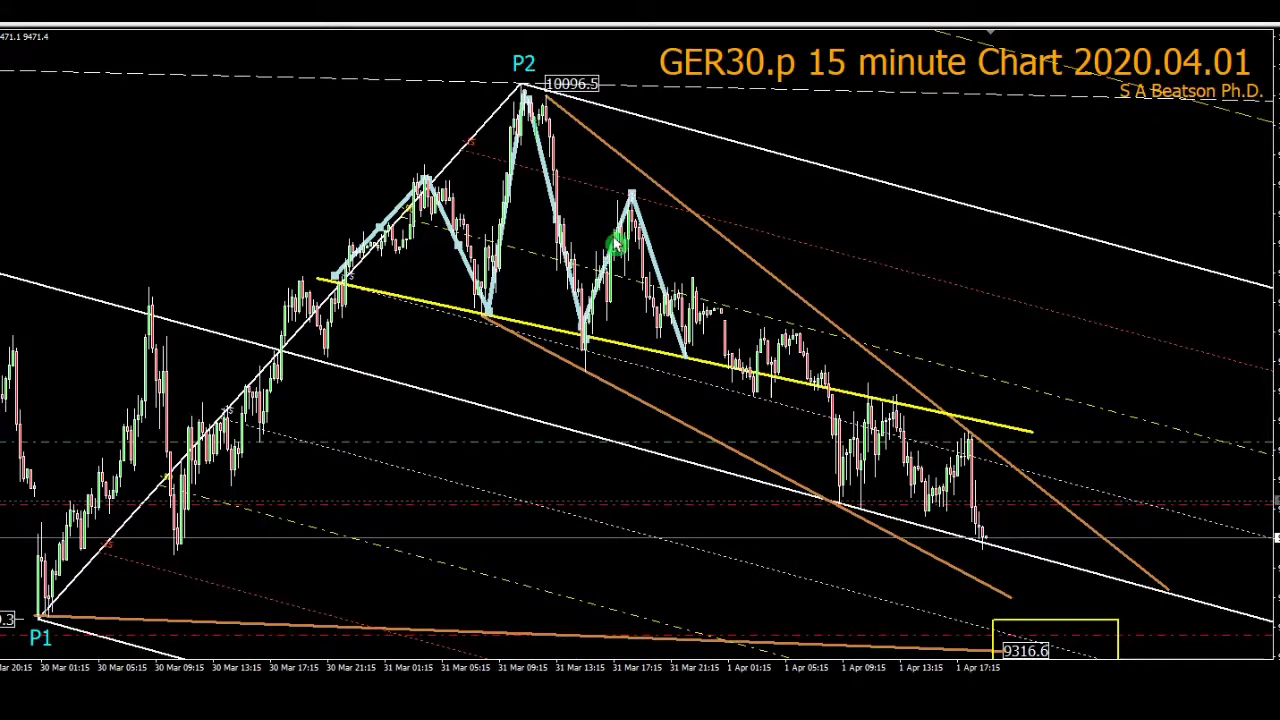
Step: Delete the yellow neckline and the head-and-shoulders lines, keeping only the line that rises to P2
key(BackSpace)
key(BackSpace)
key(BackSpace)
key(BackSpace)
key(BackSpace)
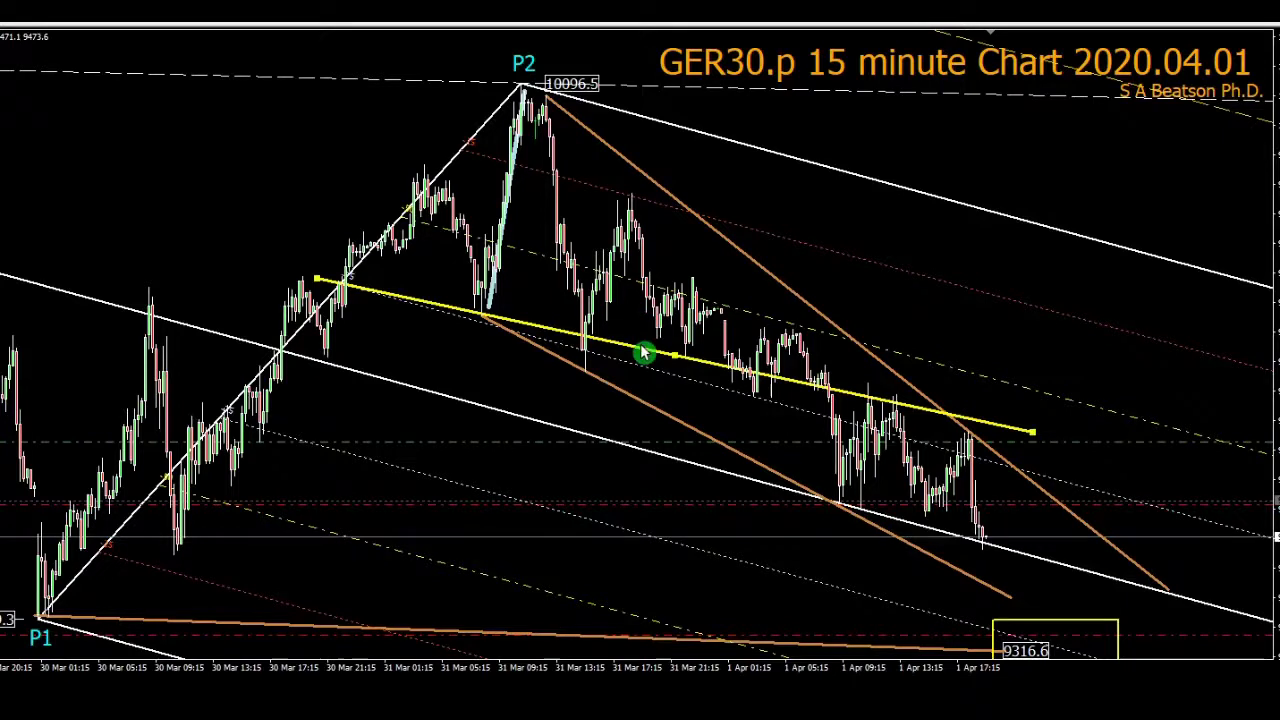
key(Delete)
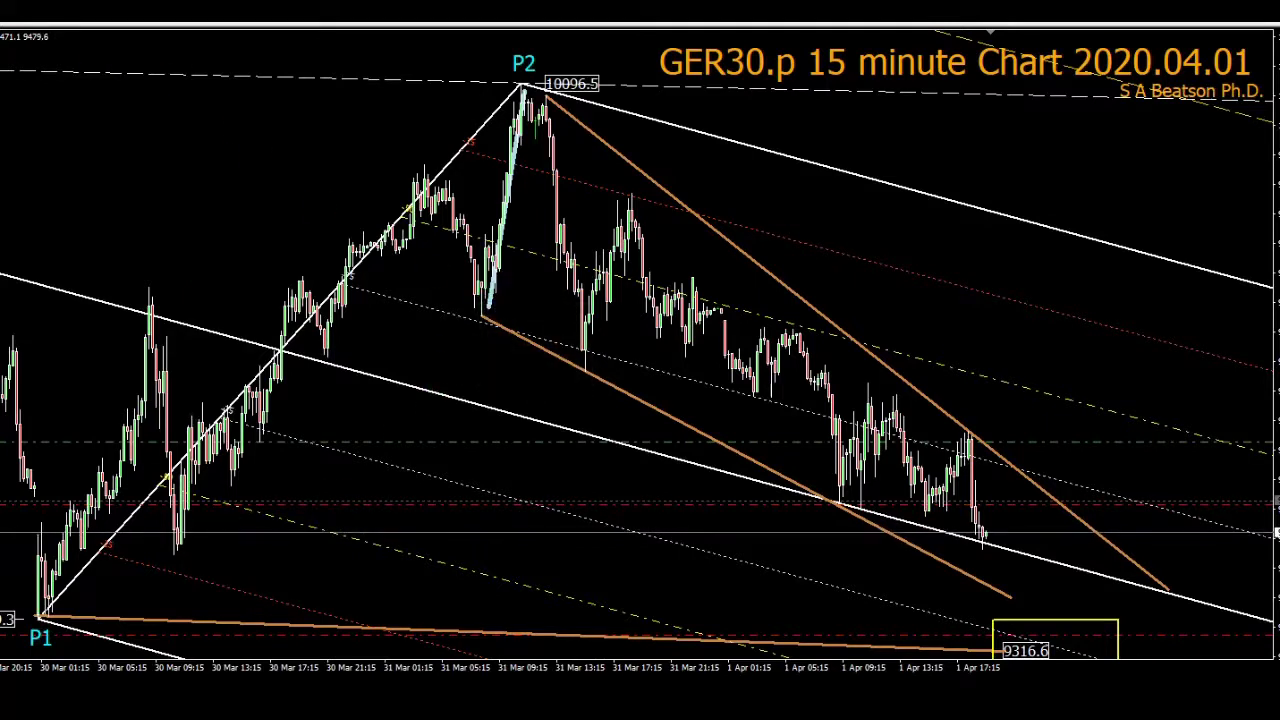
Step: Draw a rising trendline from the 30 March swing low through the low before P2, up to the upper white parallel line
mouse_move(175, 548)
mouse_down()
mouse_move(329, 400)
mouse_move(529, 286)
mouse_move(708, 136)
mouse_up()
click(428, 425)
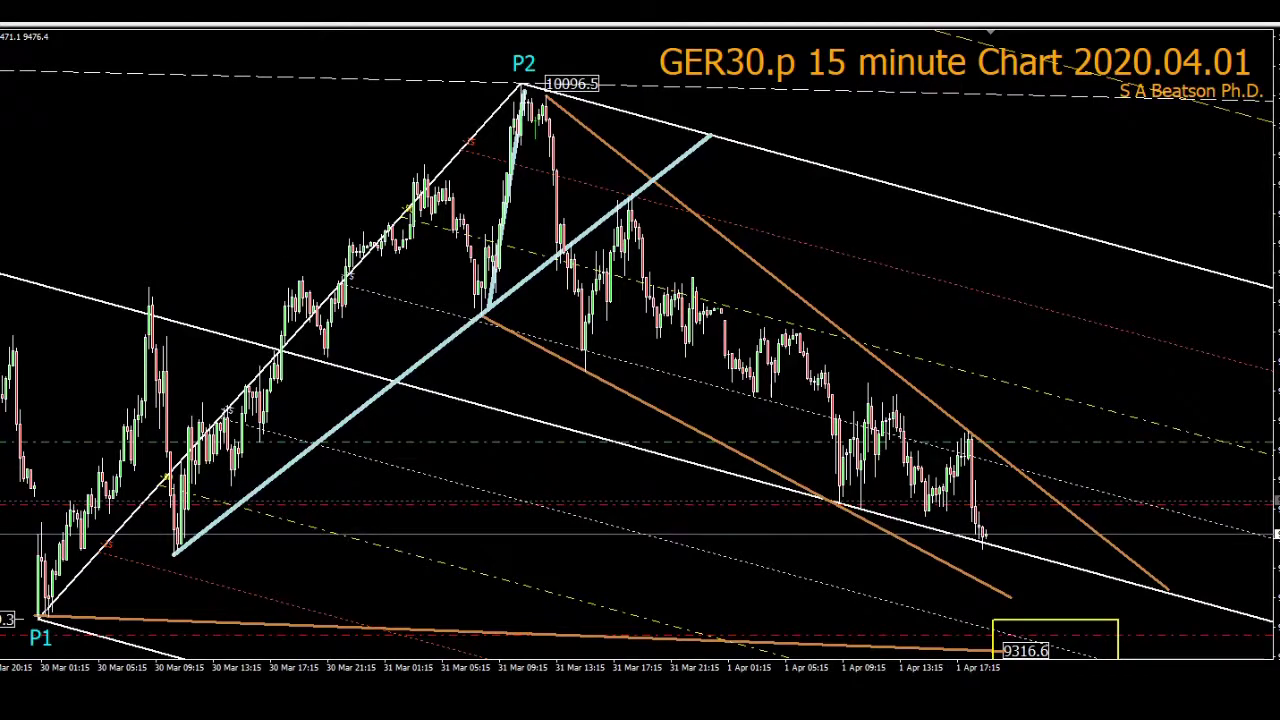
Step: Draw a thin horizontal rectangle along the high at P2 and change its colour to red
drag(513, 72, 813, 91)
right_click(813, 91)
click(845, 94)
click(470, 400)
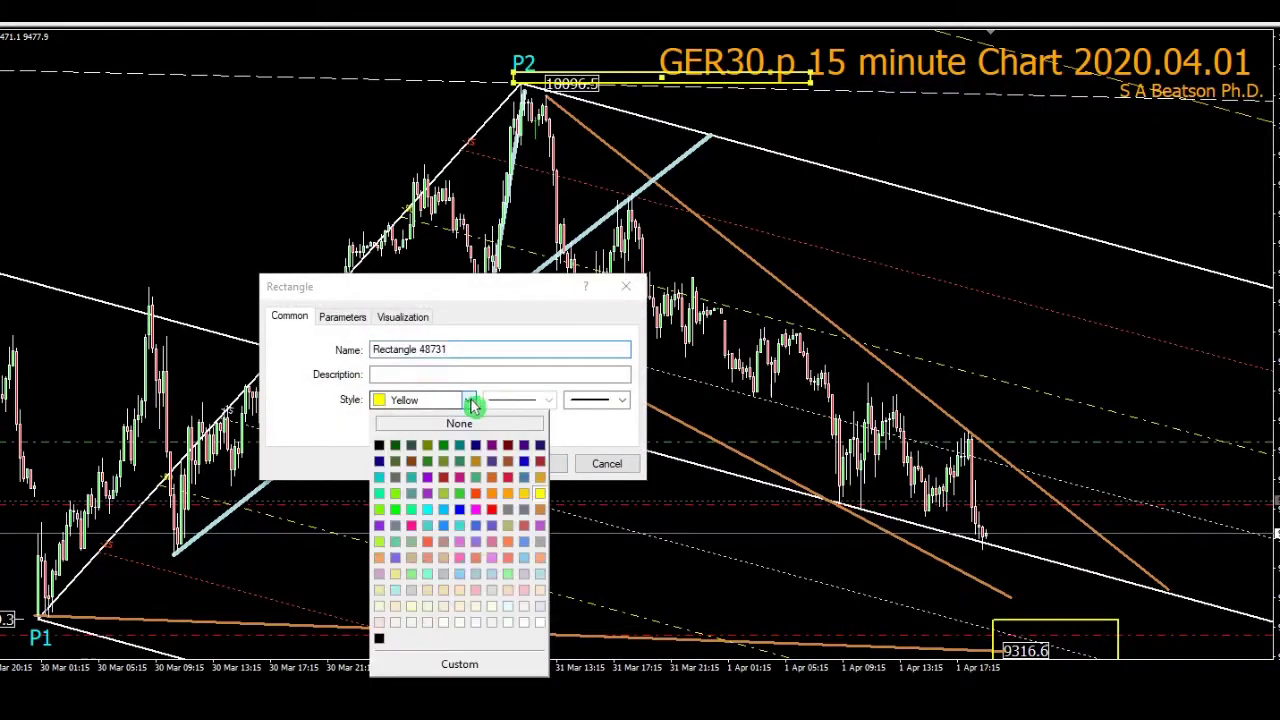
click(489, 512)
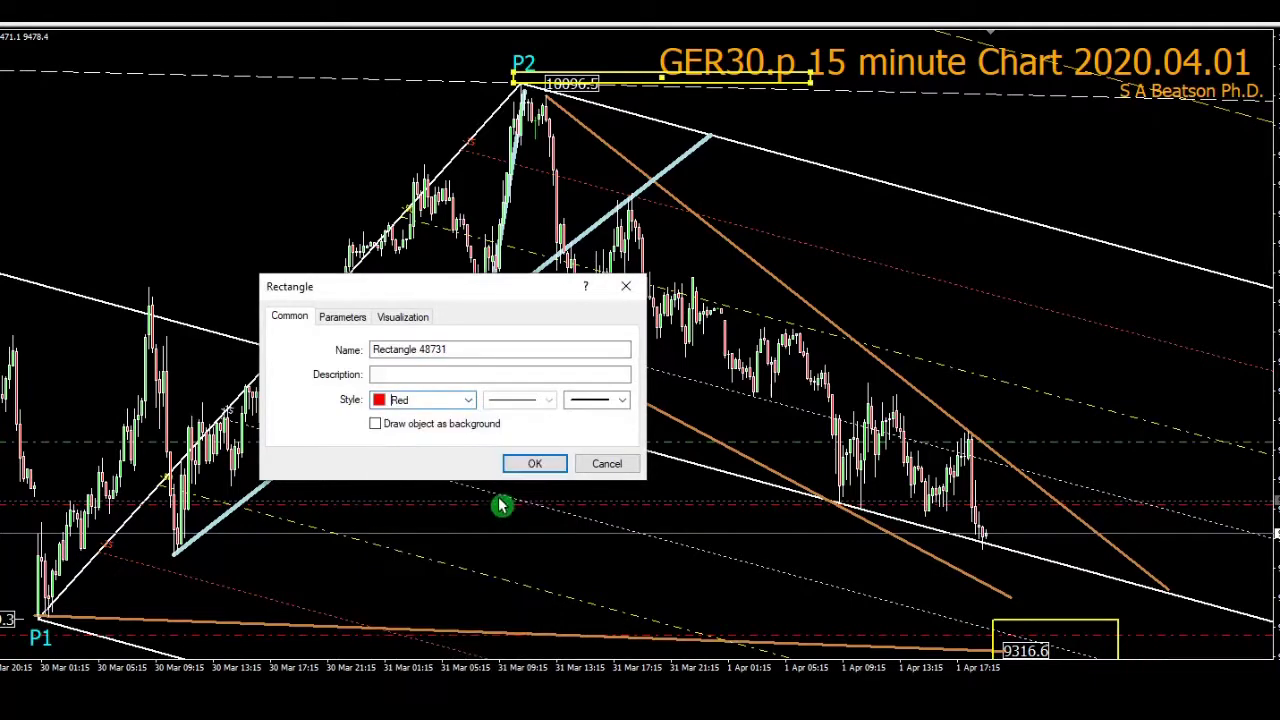
click(524, 465)
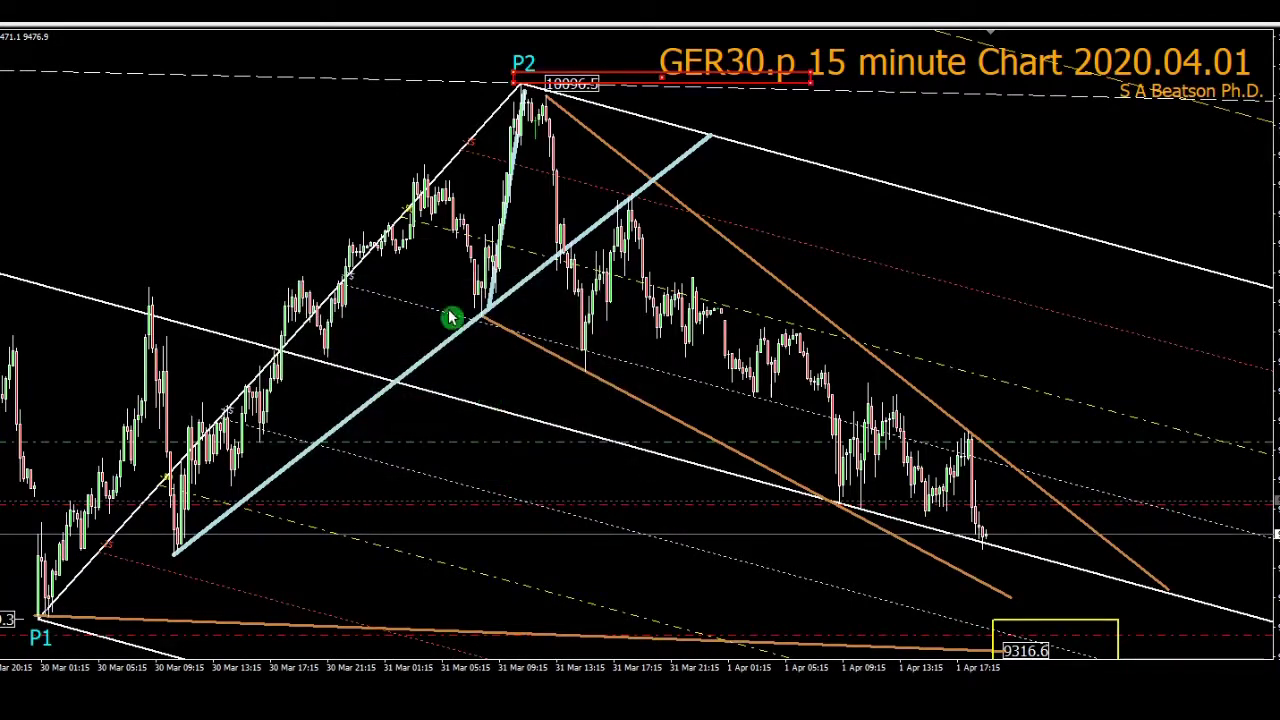
right_click(656, 84)
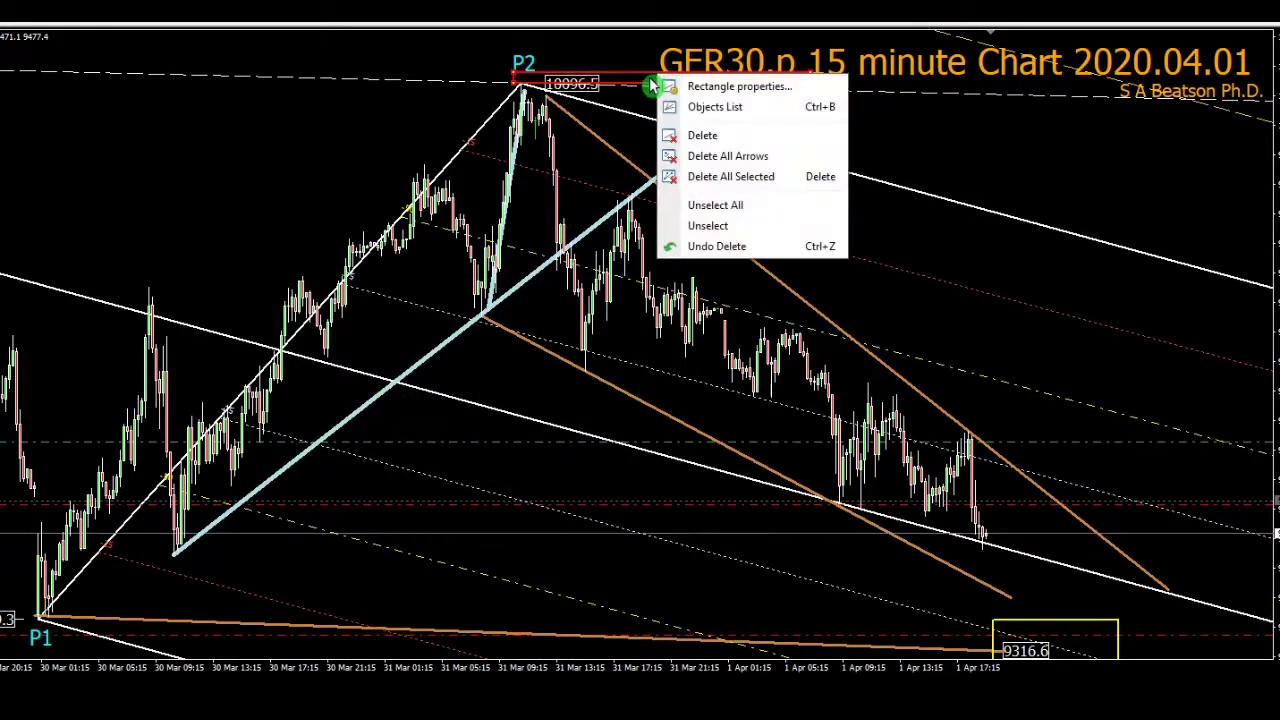
click(716, 207)
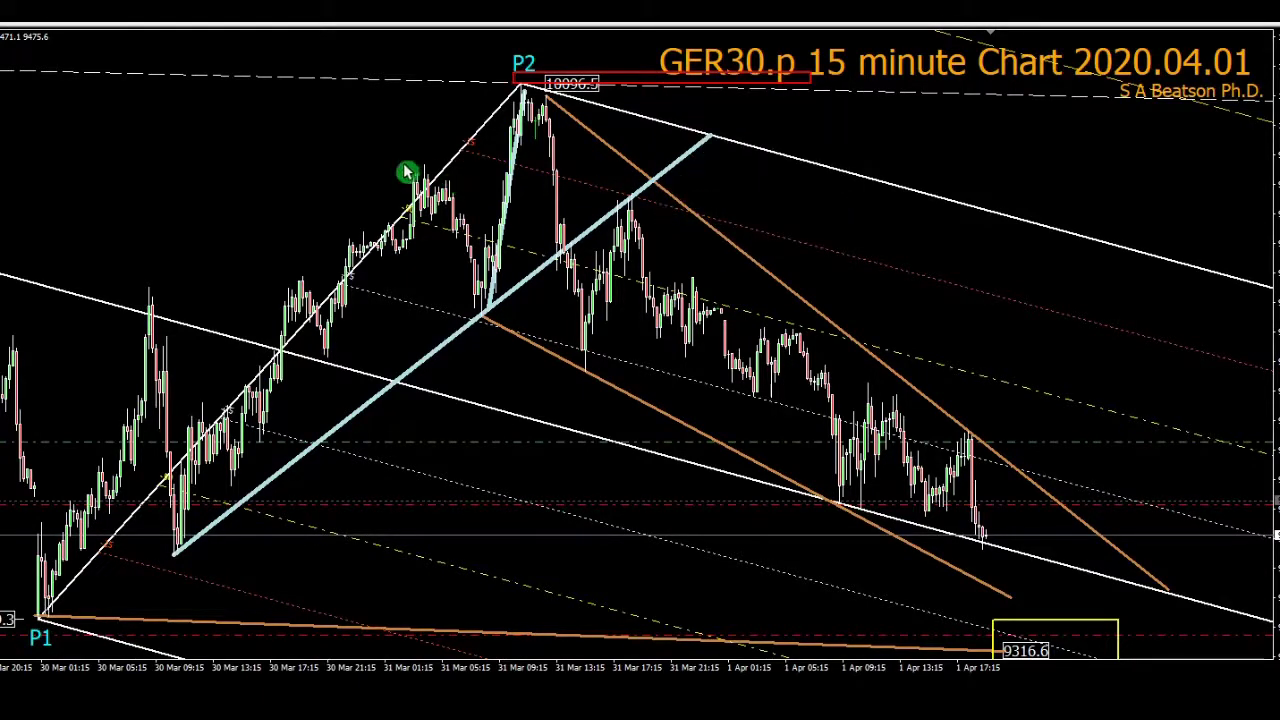
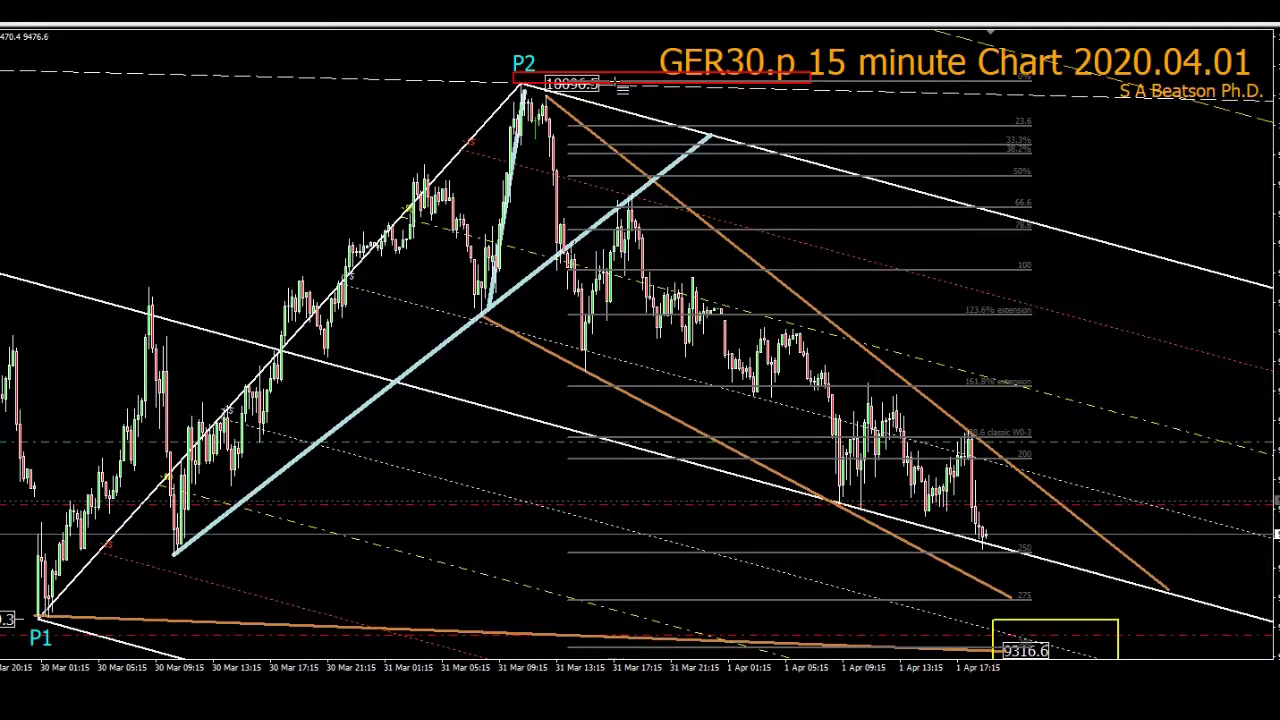
Step: Anchor the Fibonacci tool's 0% end at the high at P2 and set the colour of its levels to white
drag(621, 88, 622, 90)
right_click(612, 101)
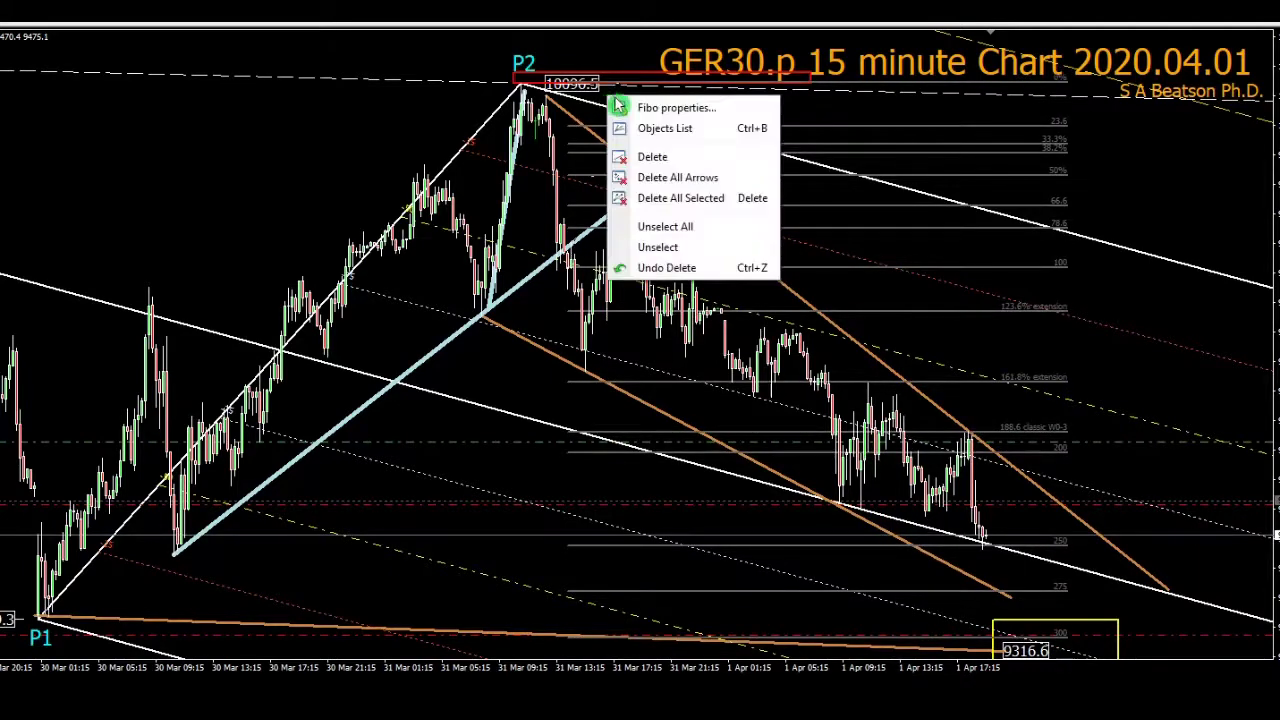
click(651, 113)
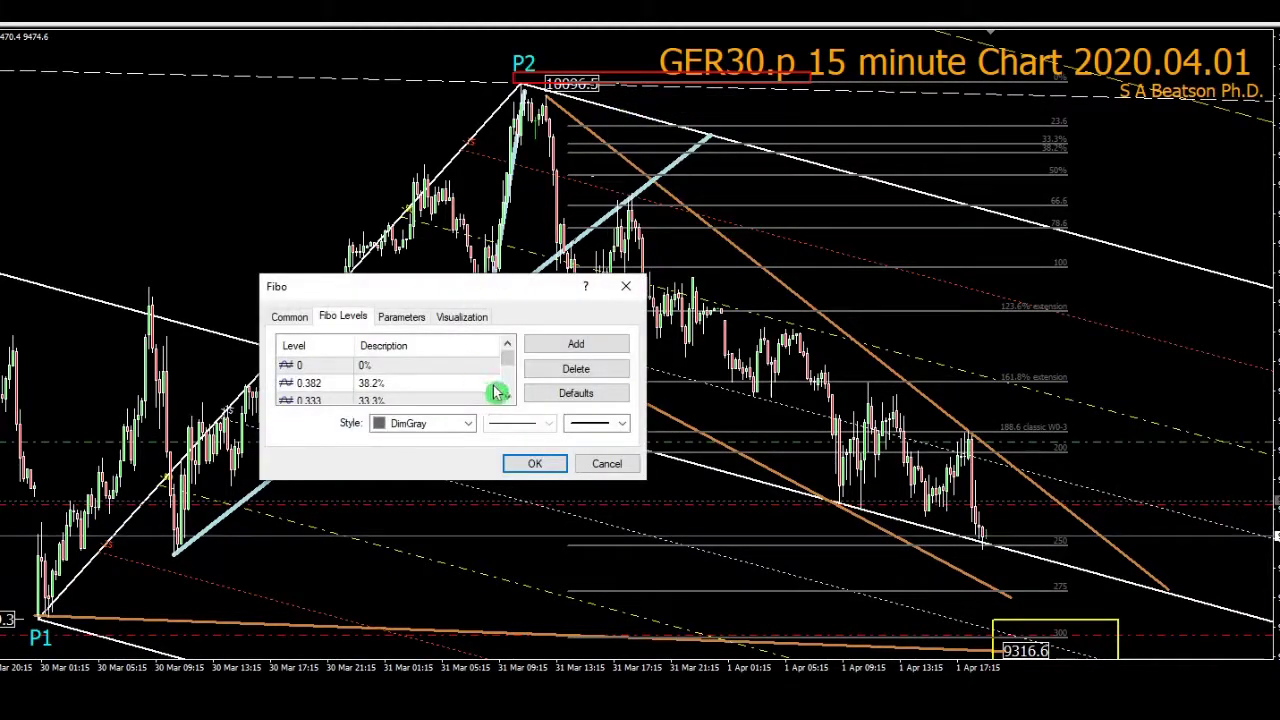
click(469, 424)
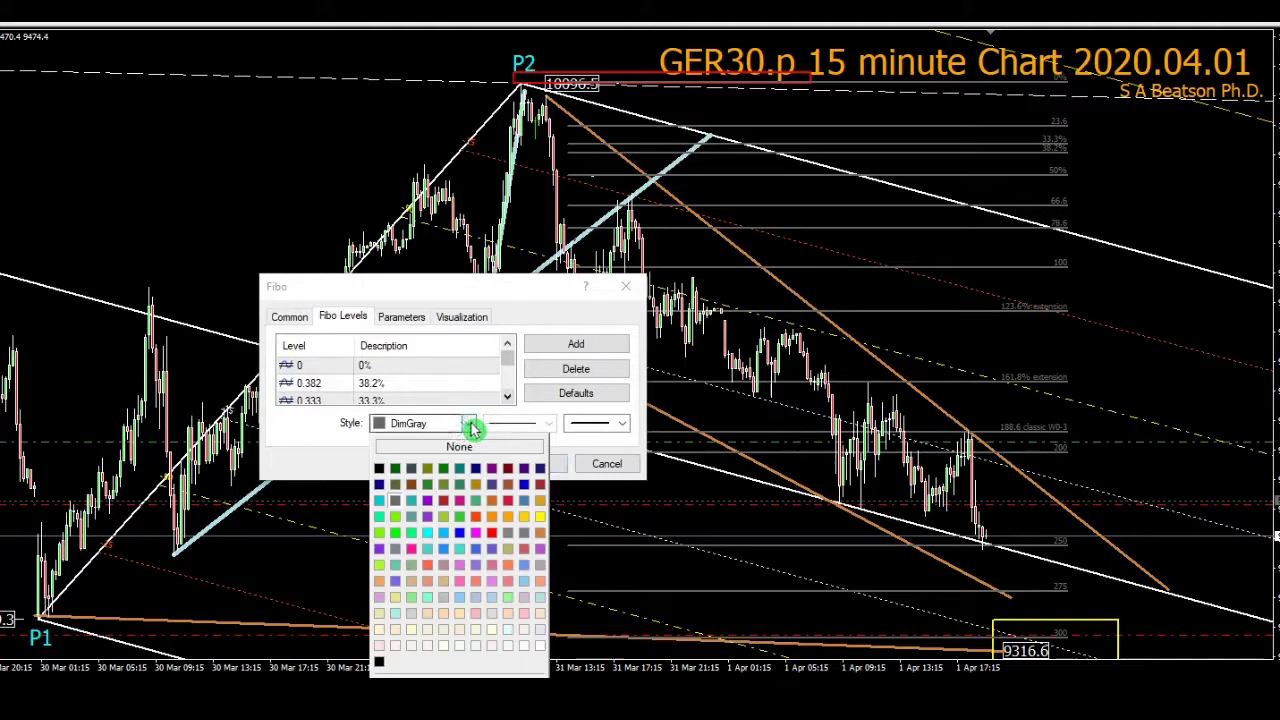
click(538, 645)
Step: Set the Fibonacci object's own line colour to white, apply it, and fine-tune its 0% anchor on the high at P2
click(399, 318)
click(296, 317)
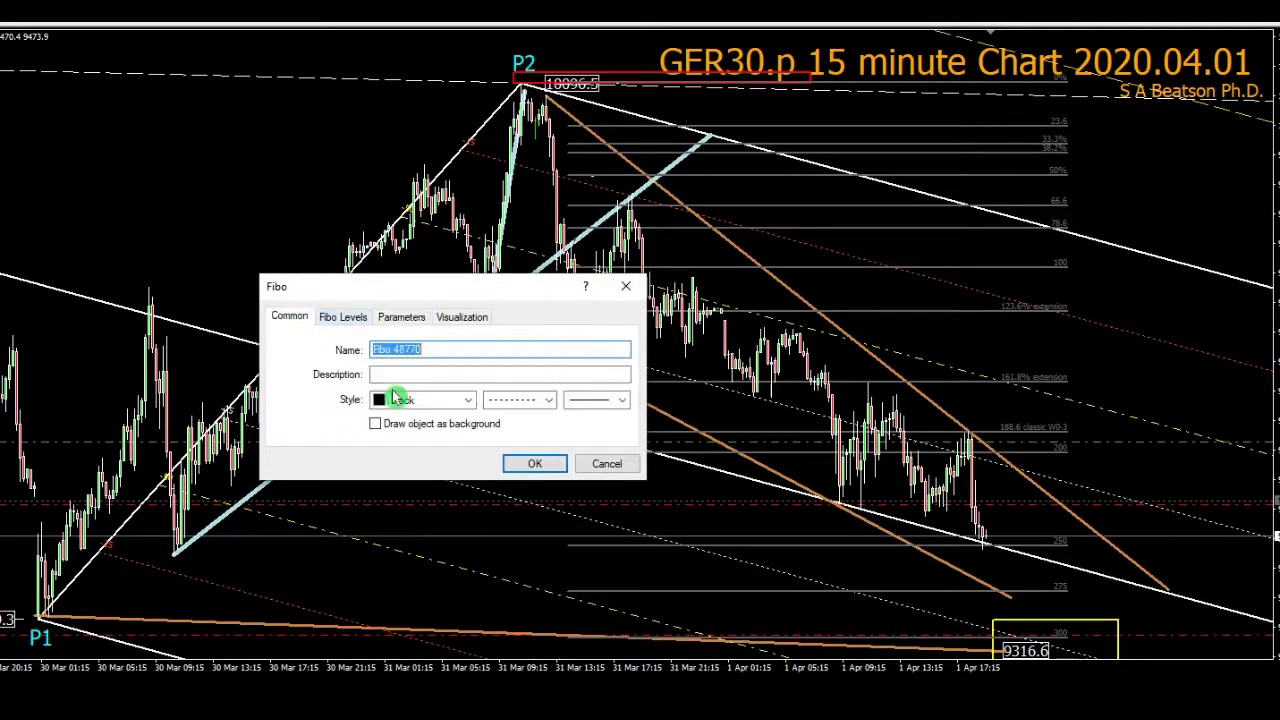
click(467, 400)
click(538, 622)
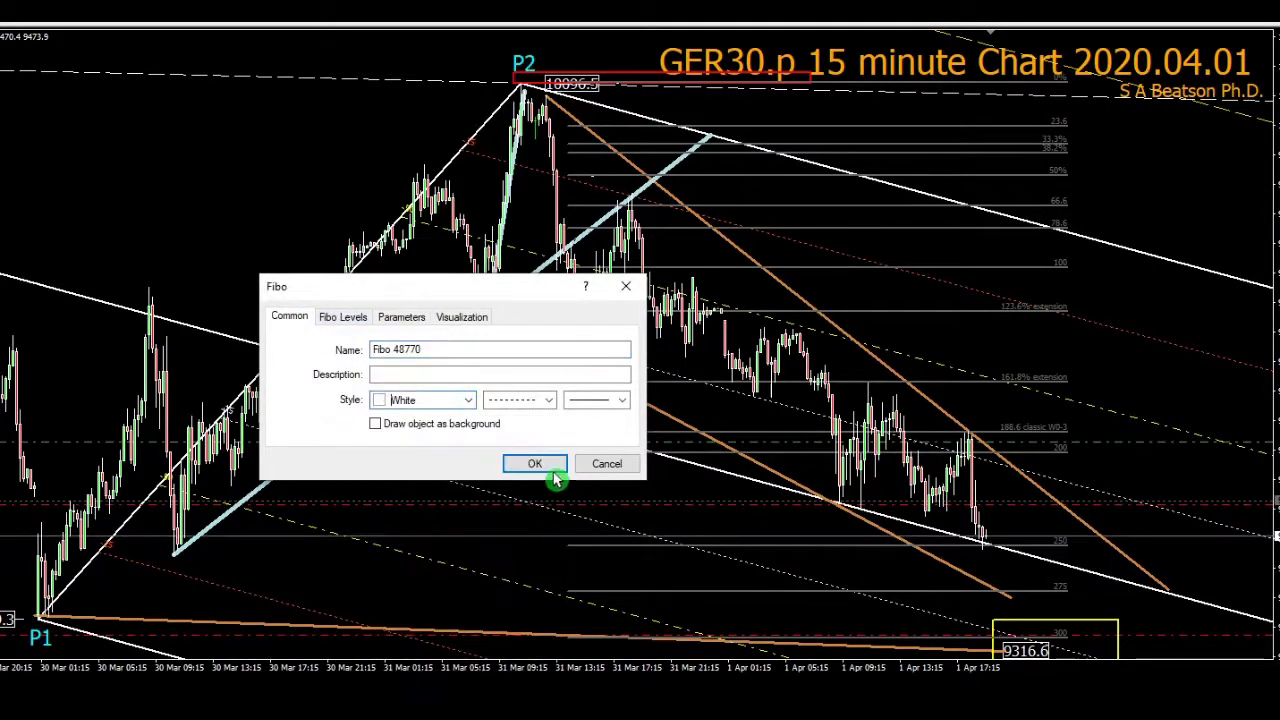
click(549, 468)
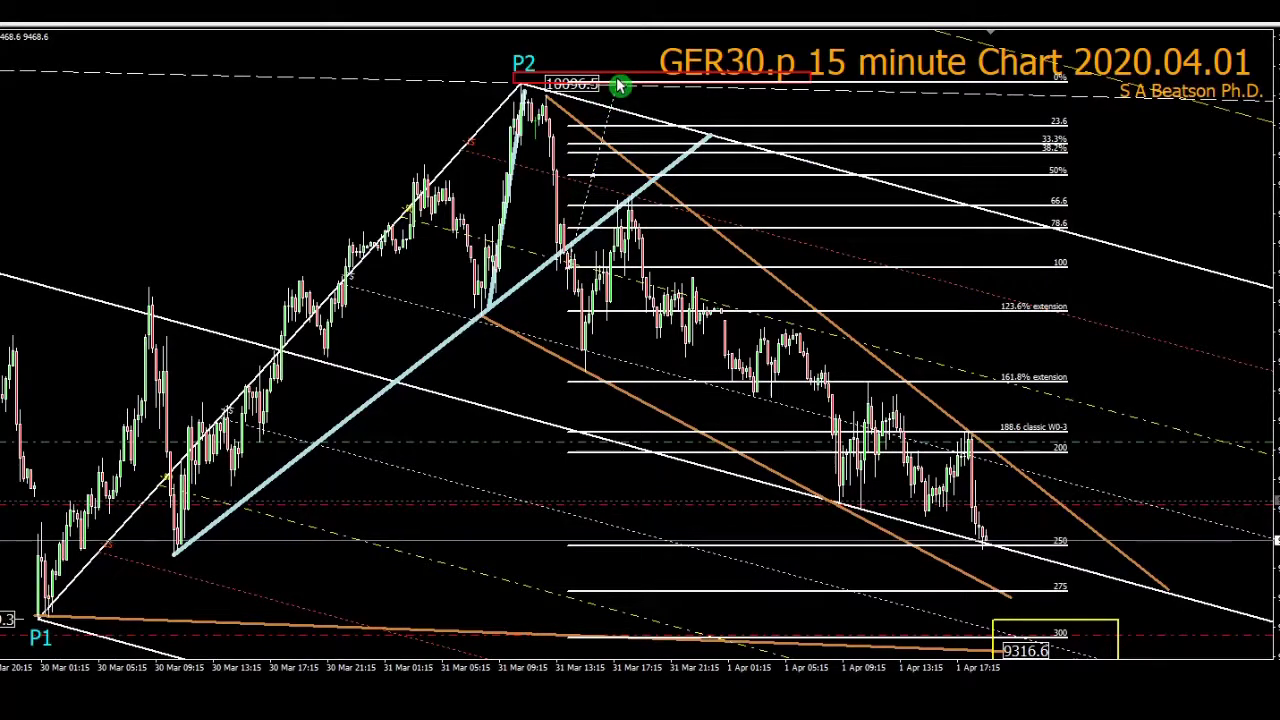
mouse_move(620, 90)
mouse_down()
mouse_move(574, 86)
mouse_move(622, 93)
mouse_up()
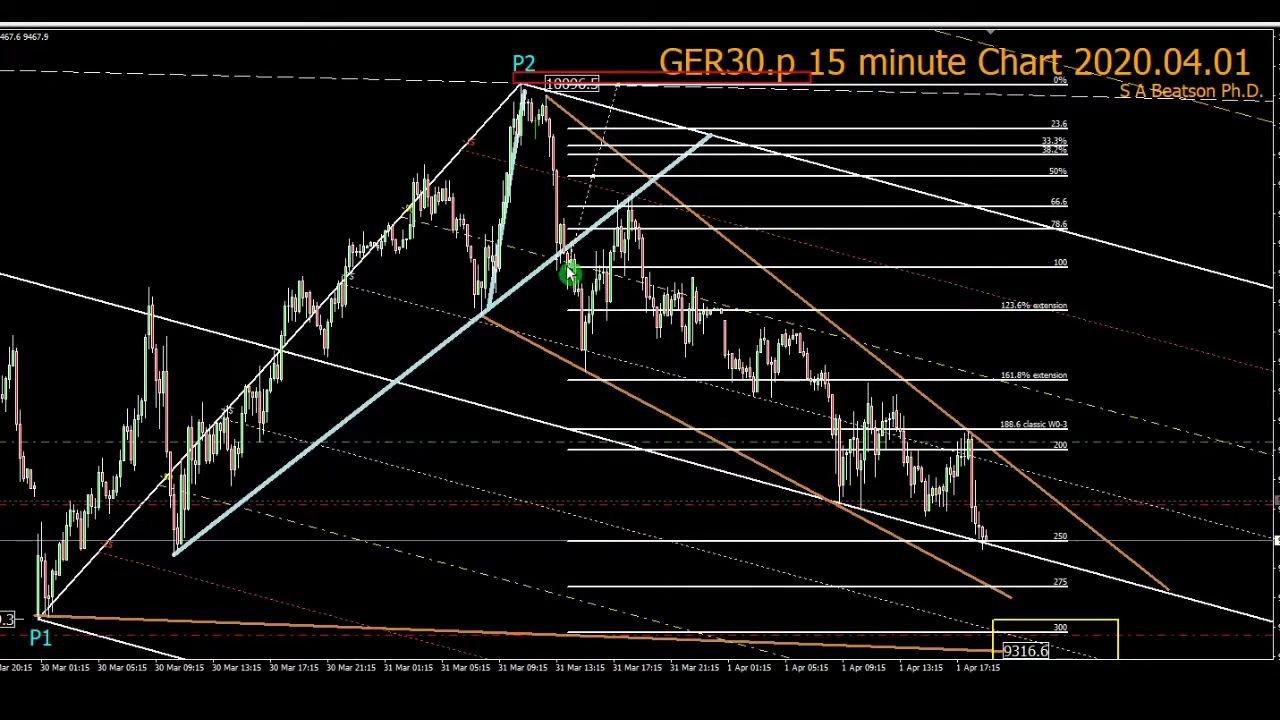
Step: Measure with the crosshair the distance from the Fibonacci 100 level up to the 0% level at P2
mouse_move(582, 265)
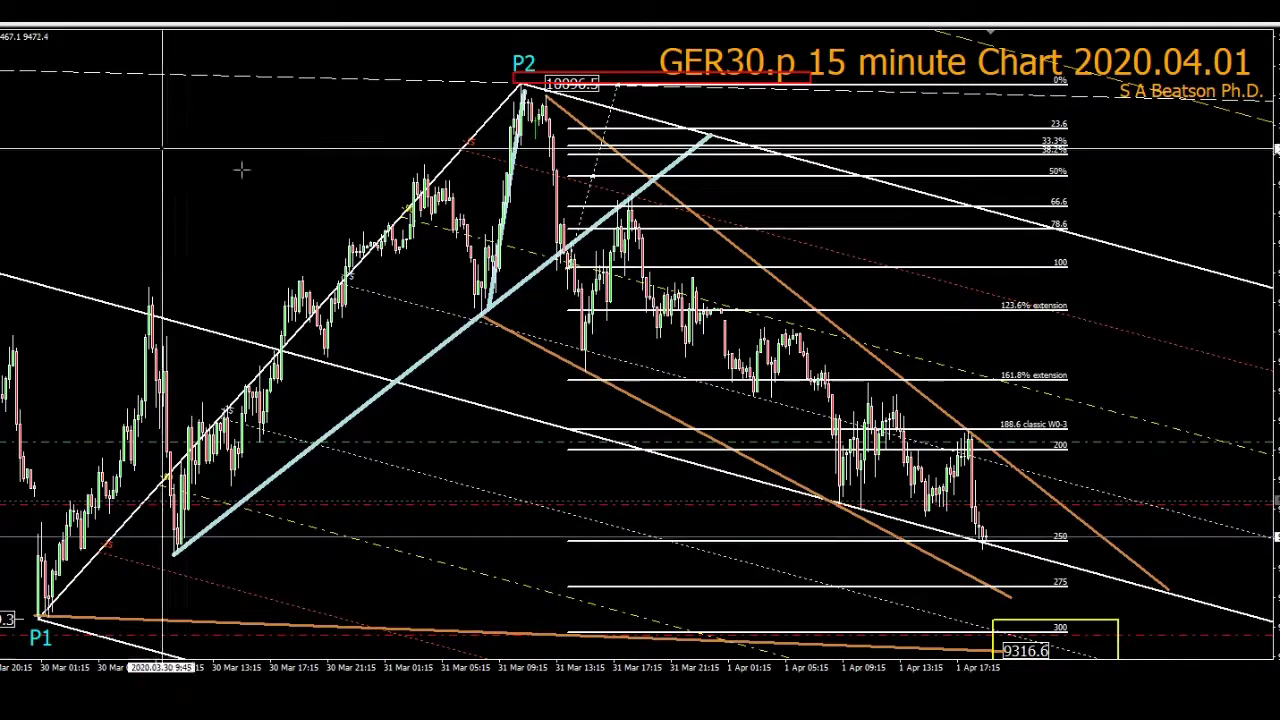
middle_click(560, 262)
drag(585, 264, 625, 79)
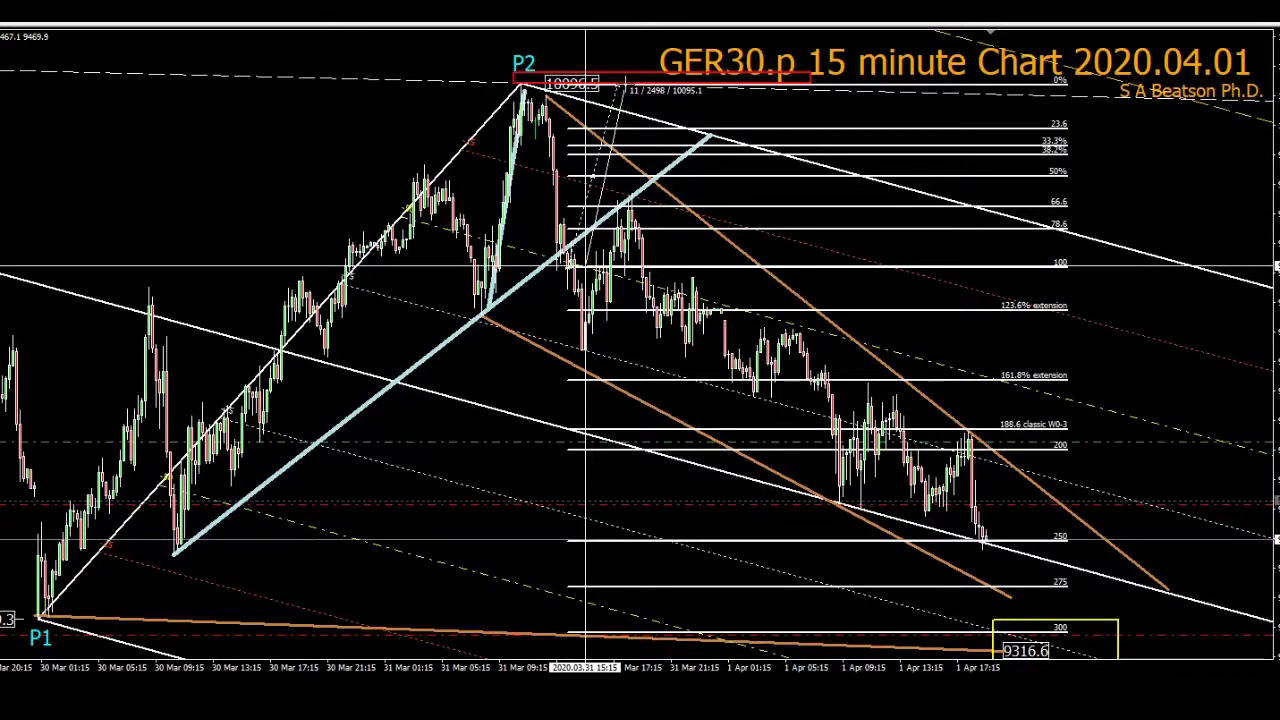
drag(625, 80, 623, 94)
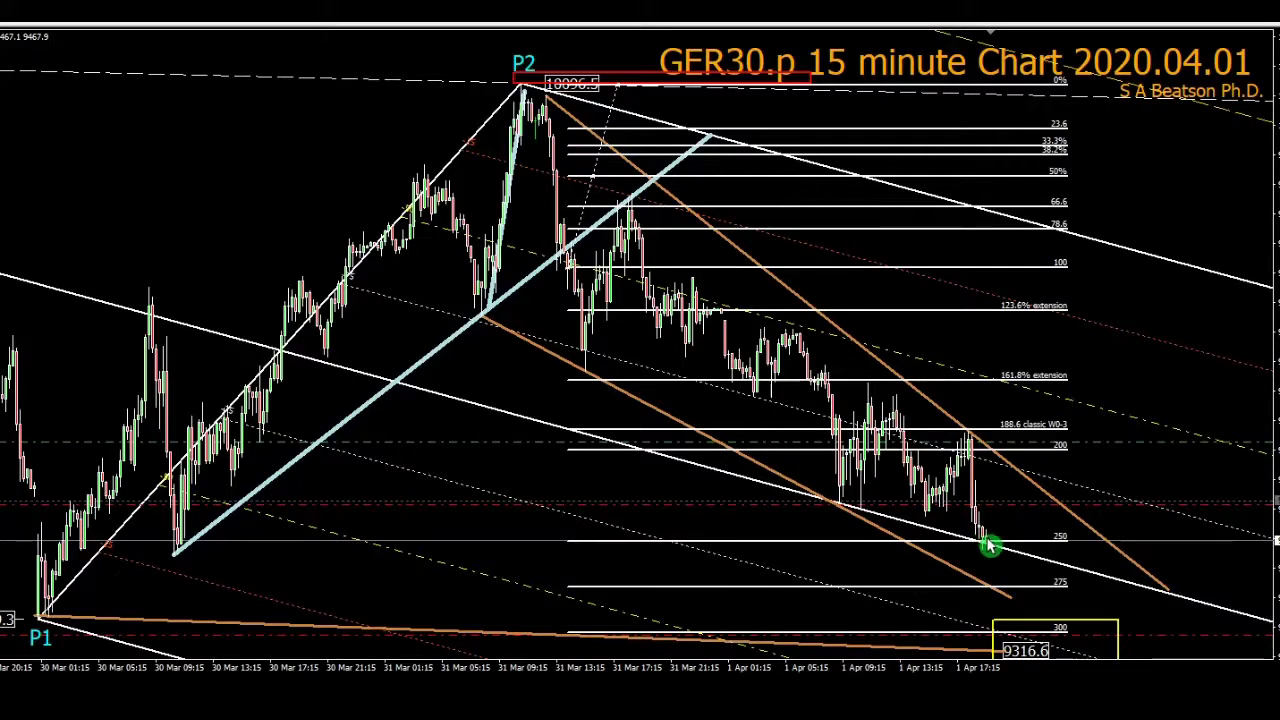
Step: Move the Fibonacci object by its midpoint down to the 31 March swing low
mouse_move(989, 545)
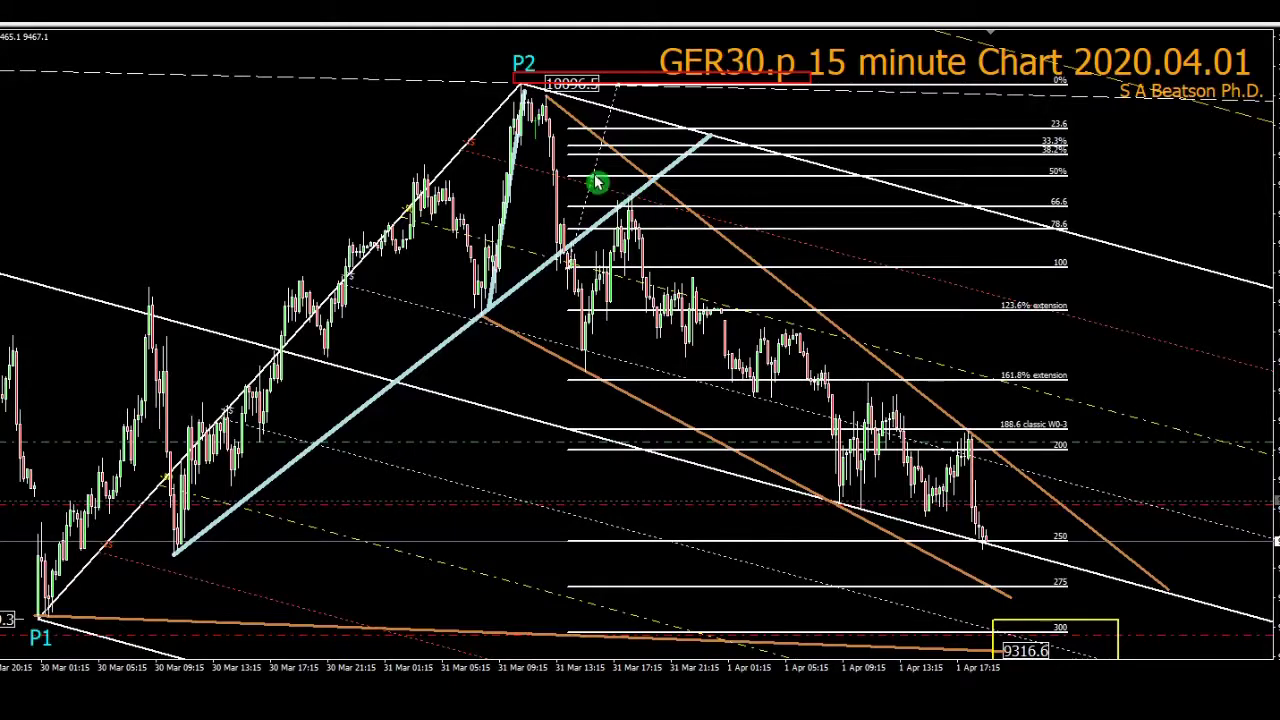
drag(596, 182, 594, 367)
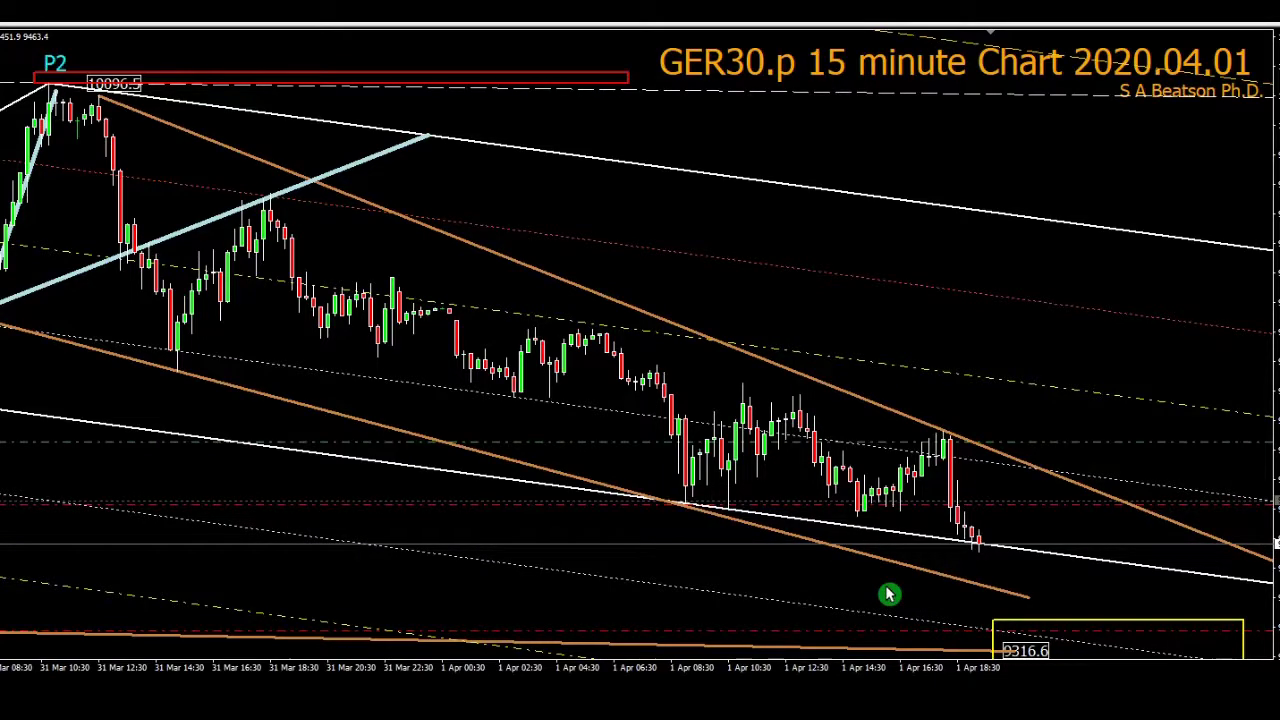
Step: Switch from MetaEditor back to the chart and place an orange label A below the 31 March swing low after P2, leaving it unselected
key(minus)
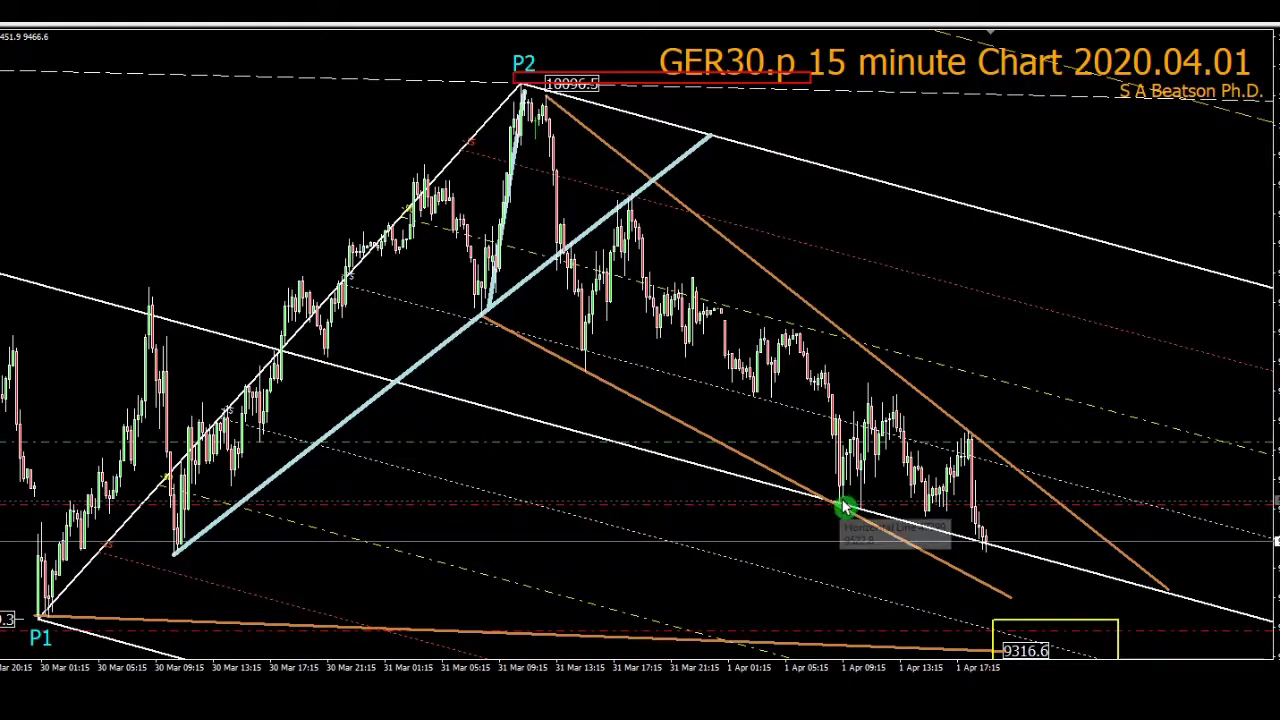
mouse_move(973, 445)
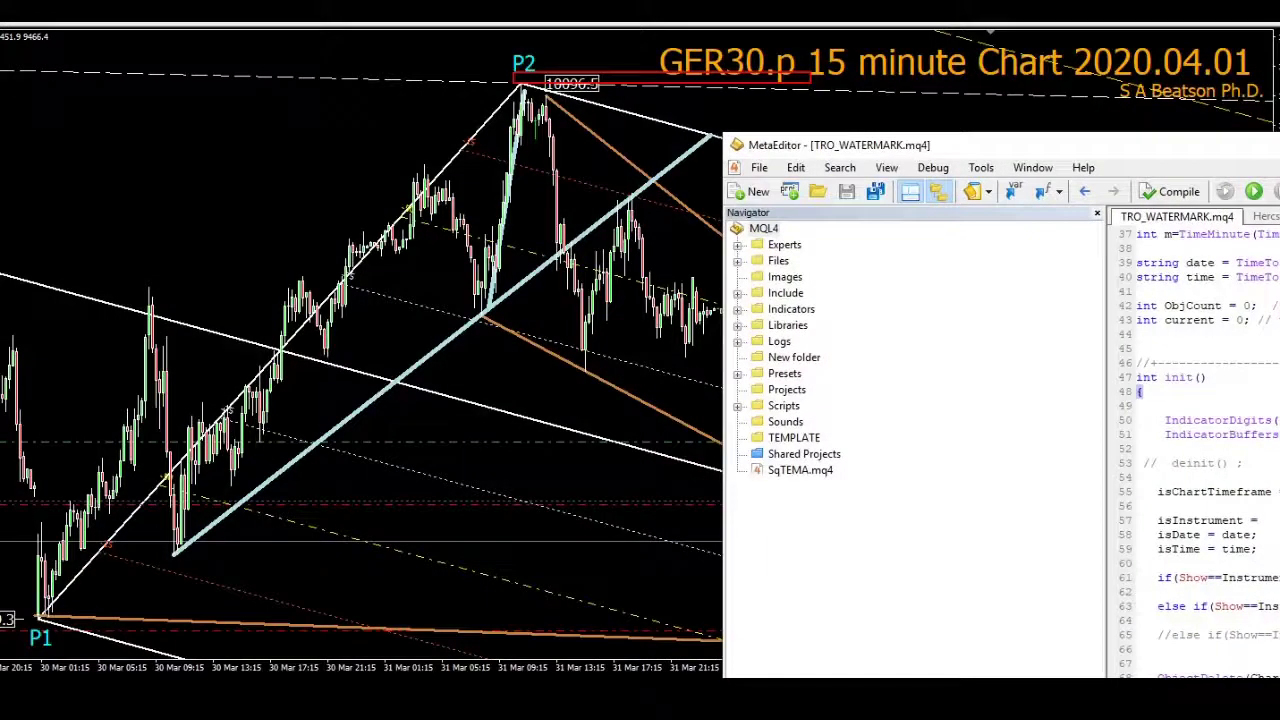
key(alt+Tab)
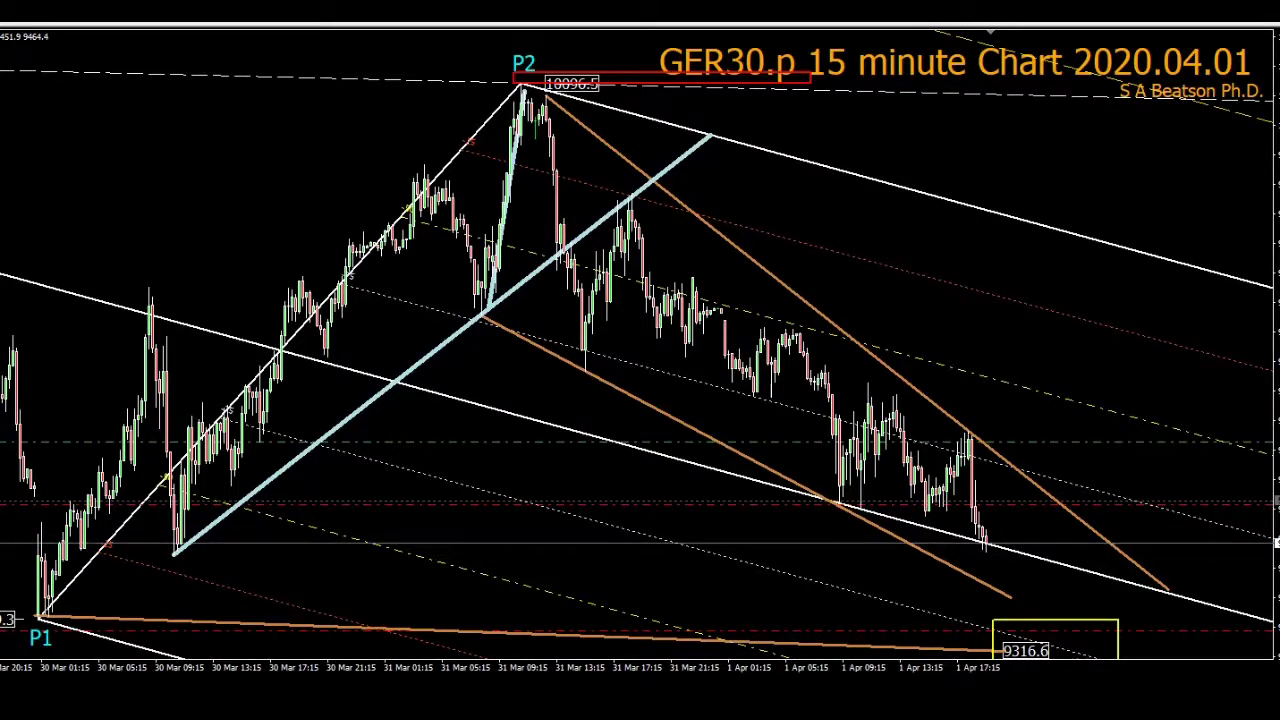
click(124, 196)
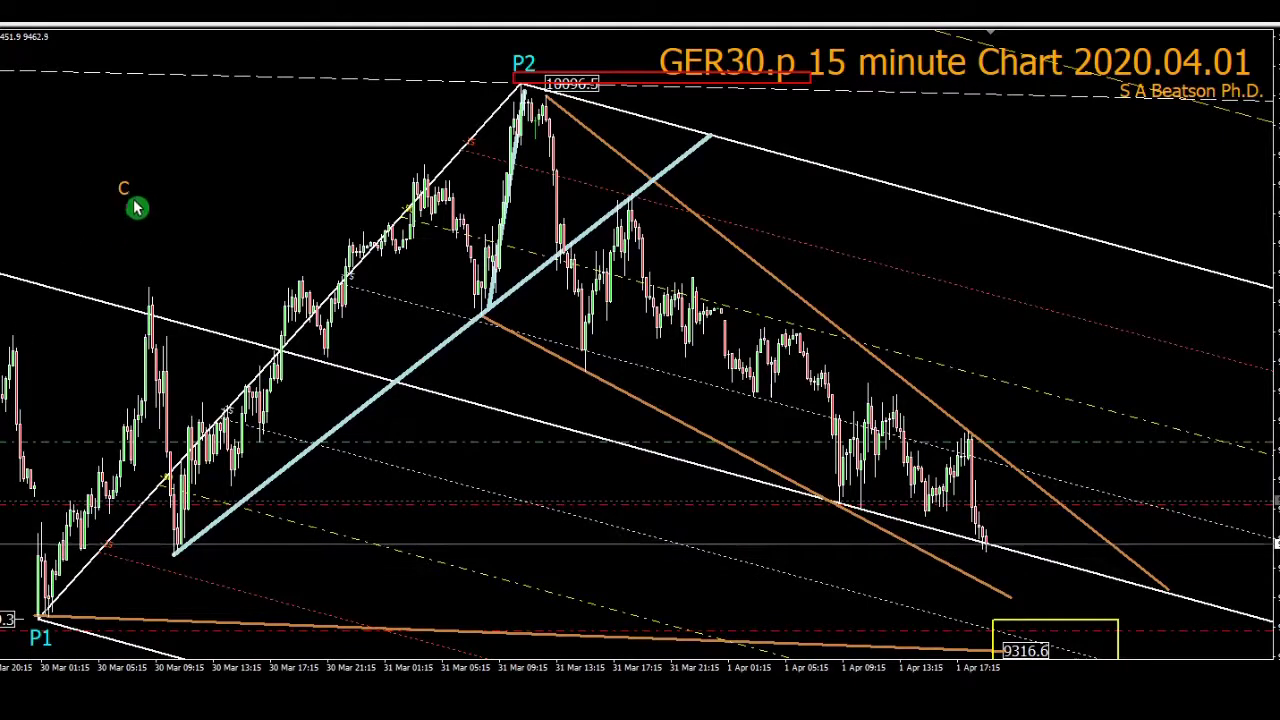
click(129, 199)
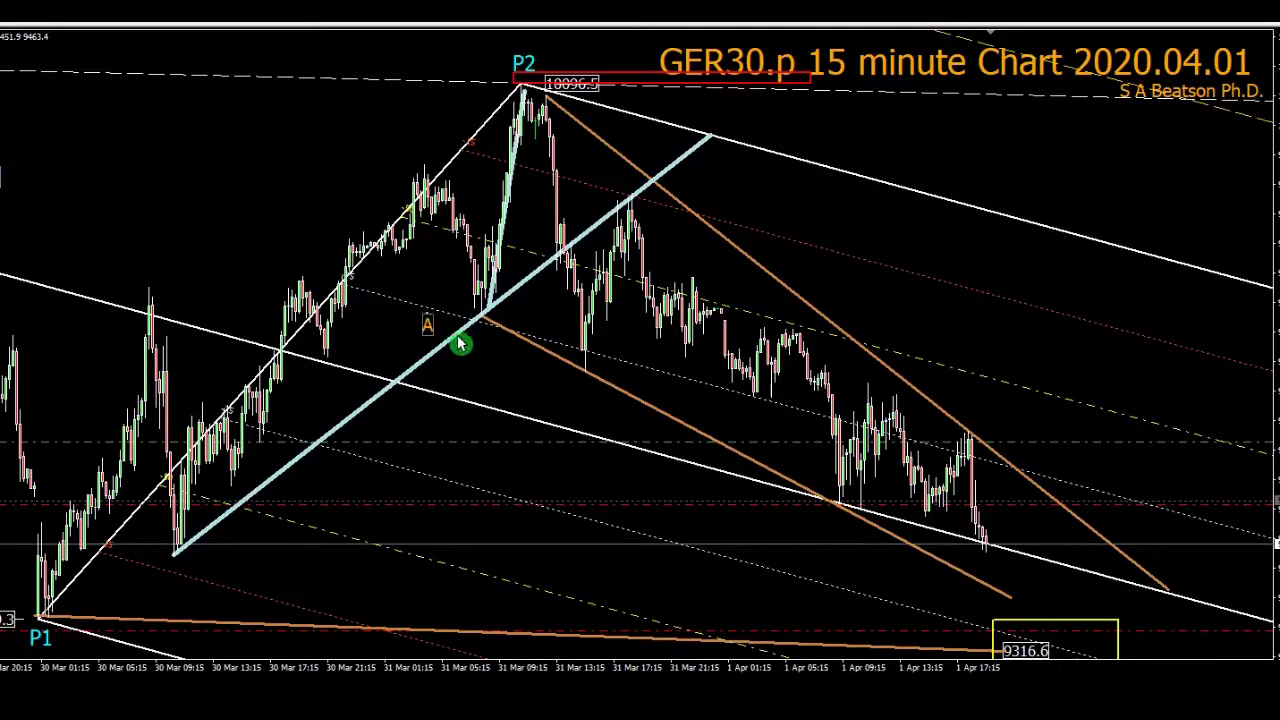
right_click(585, 388)
click(623, 515)
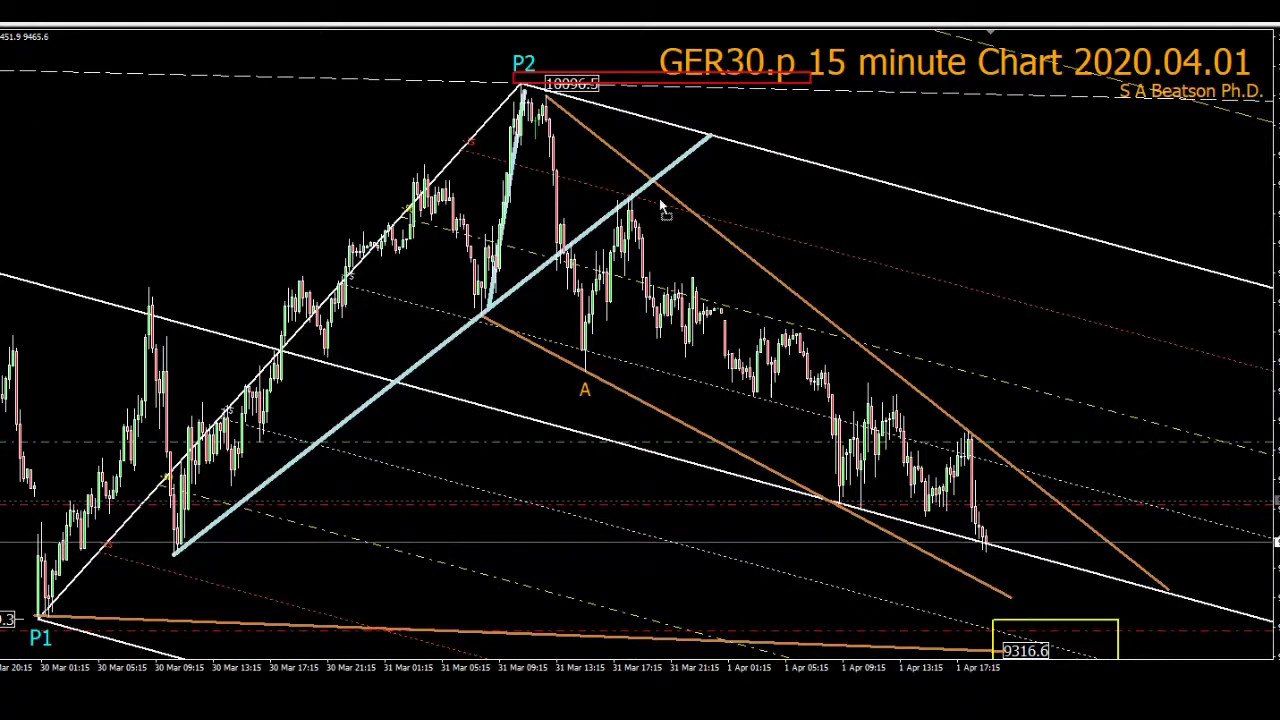
Step: Place orange labels B above the rebound high, C below the 1 April low, and D above the latest high on the upper orange trendline
click(628, 190)
click(840, 515)
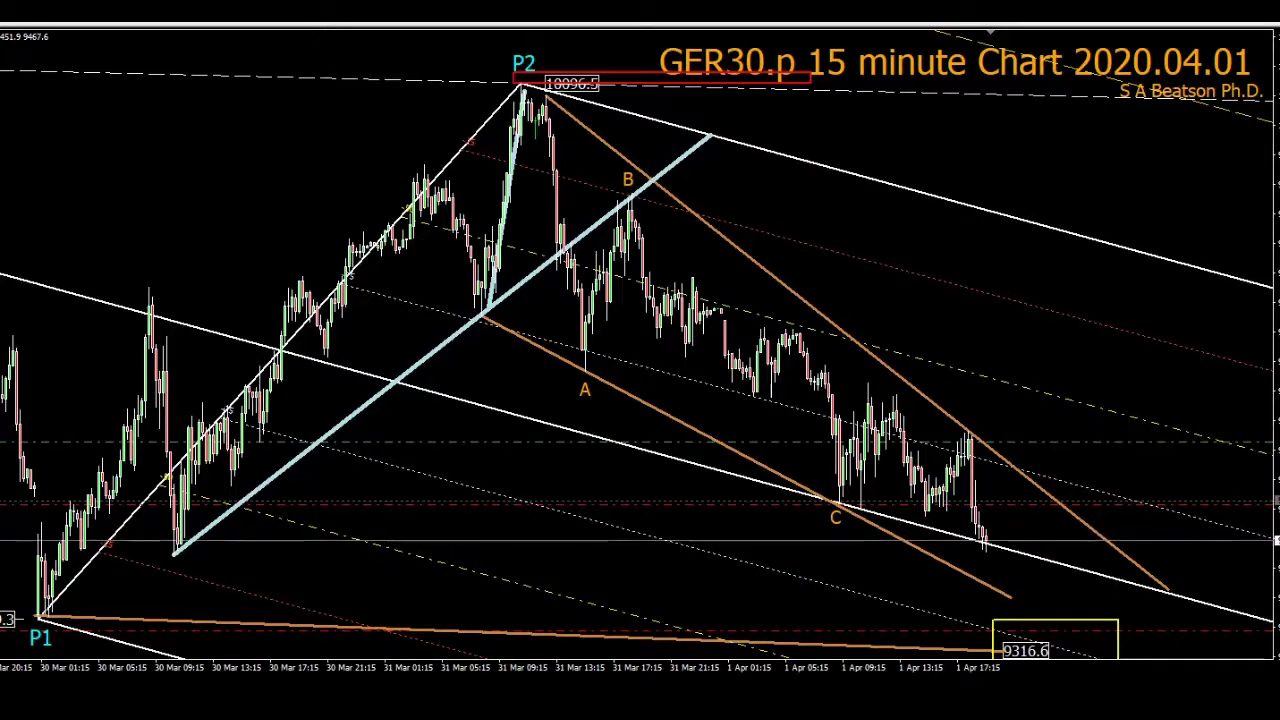
click(971, 432)
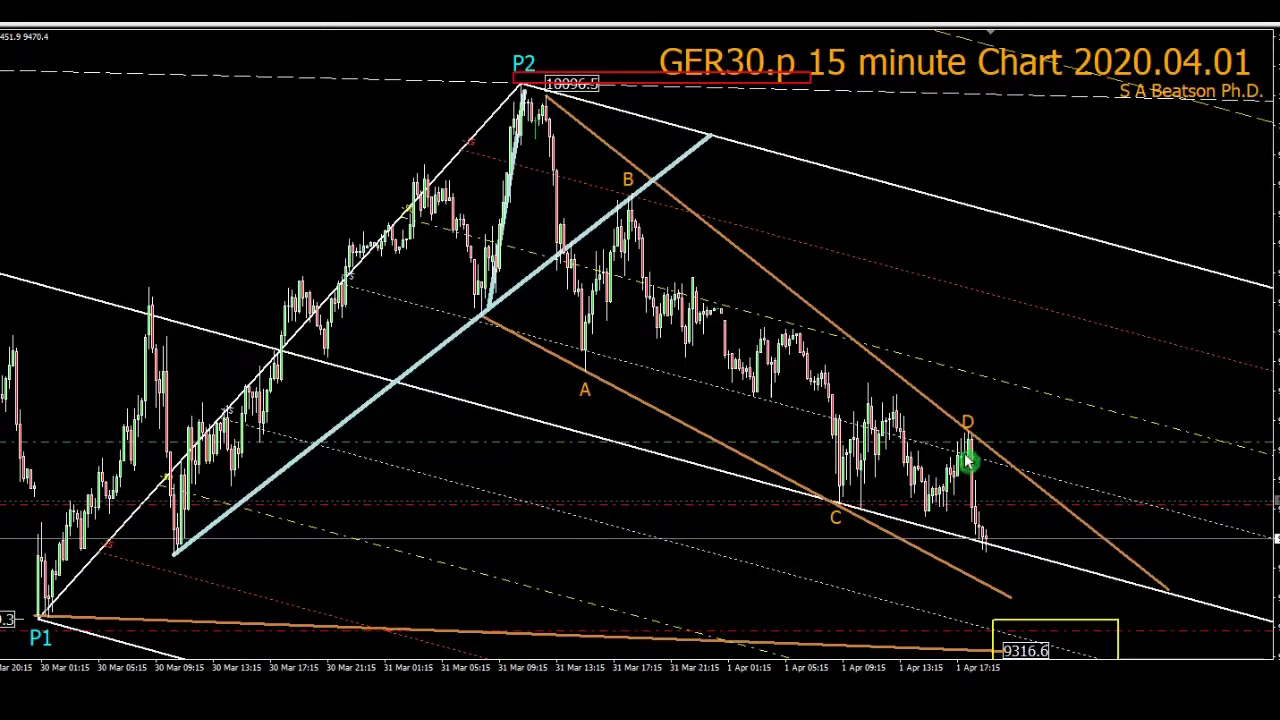
drag(970, 428, 971, 412)
right_click(971, 412)
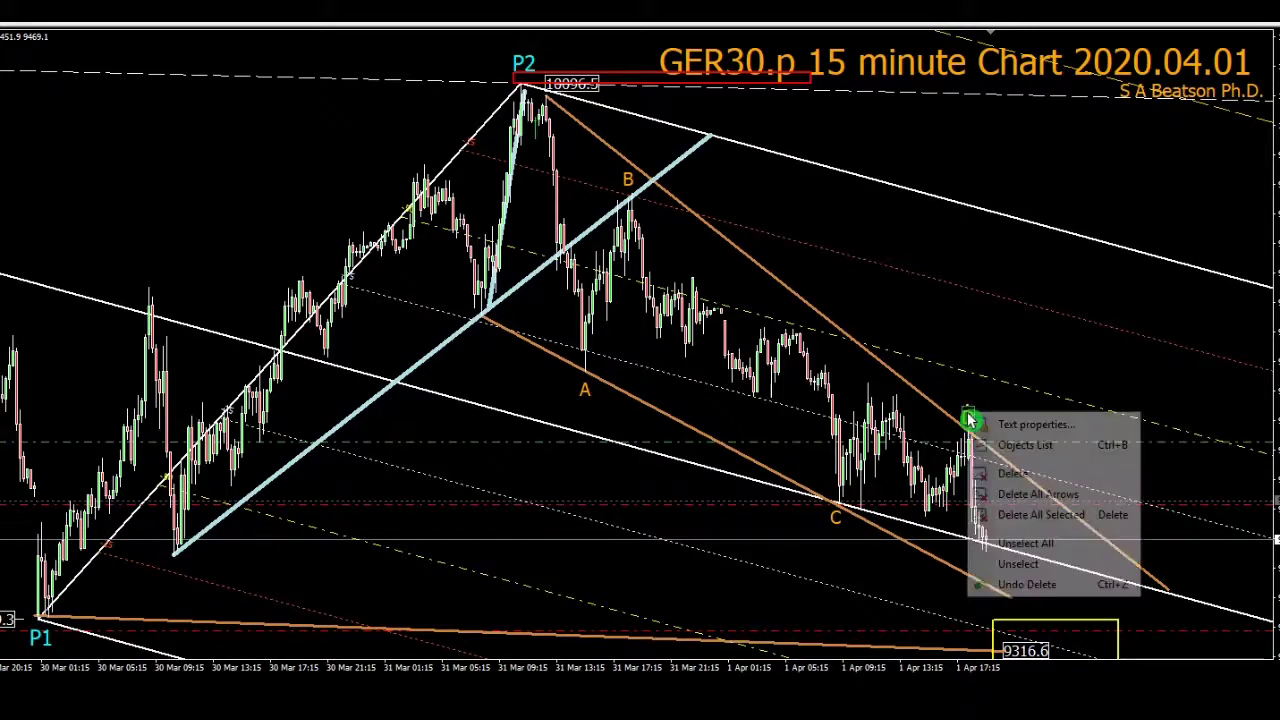
click(1018, 547)
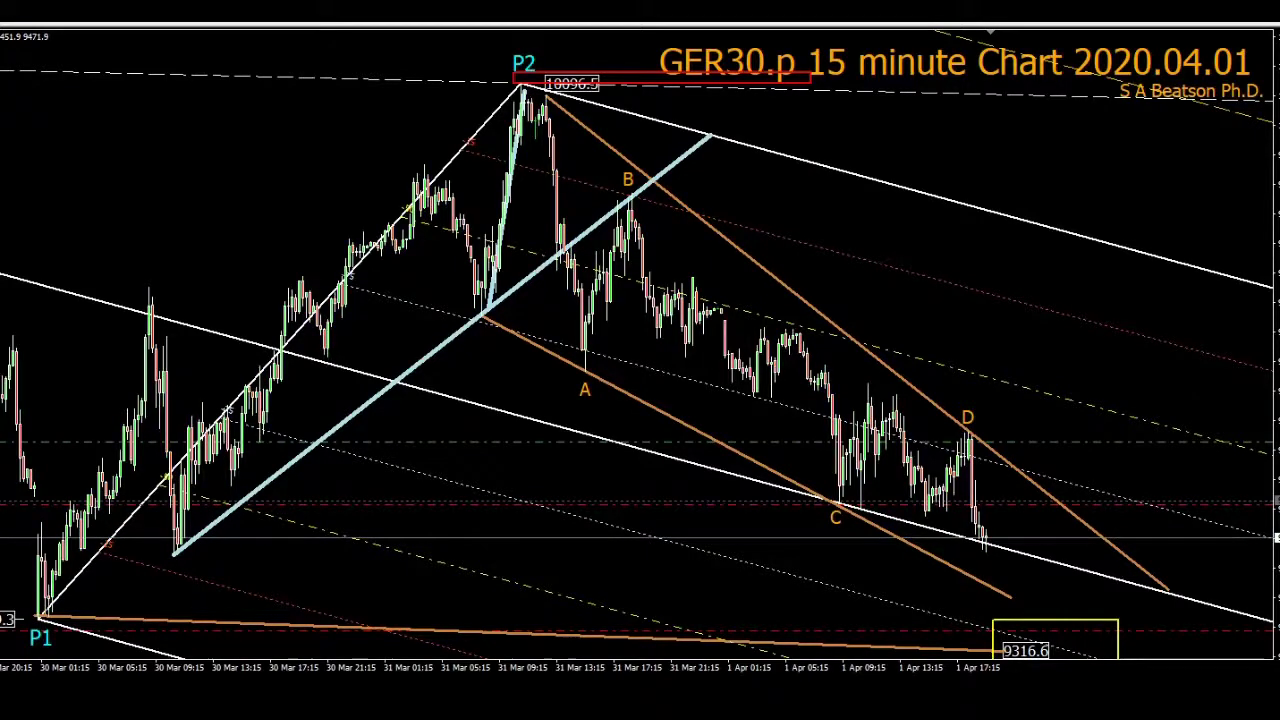
Step: Extend the lower orange trendline into the yellow rectangle and place an orange label E near its end inside the rectangle
click(987, 598)
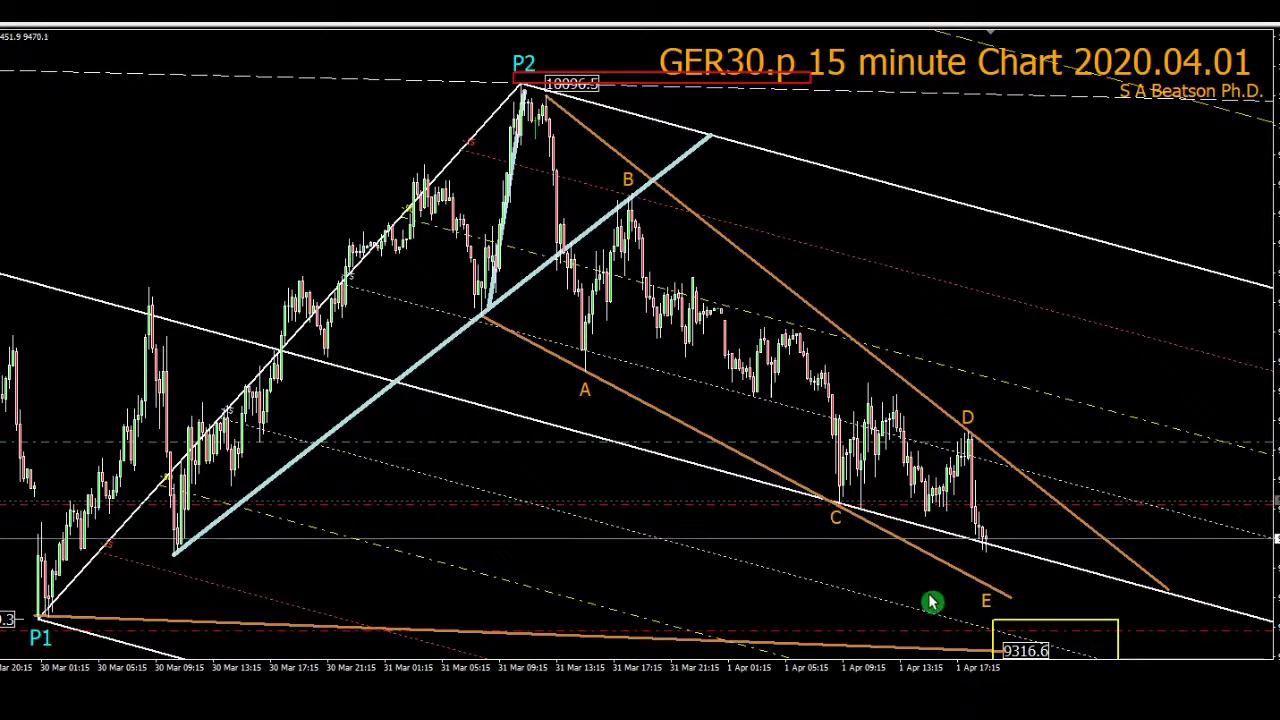
drag(991, 614, 1006, 622)
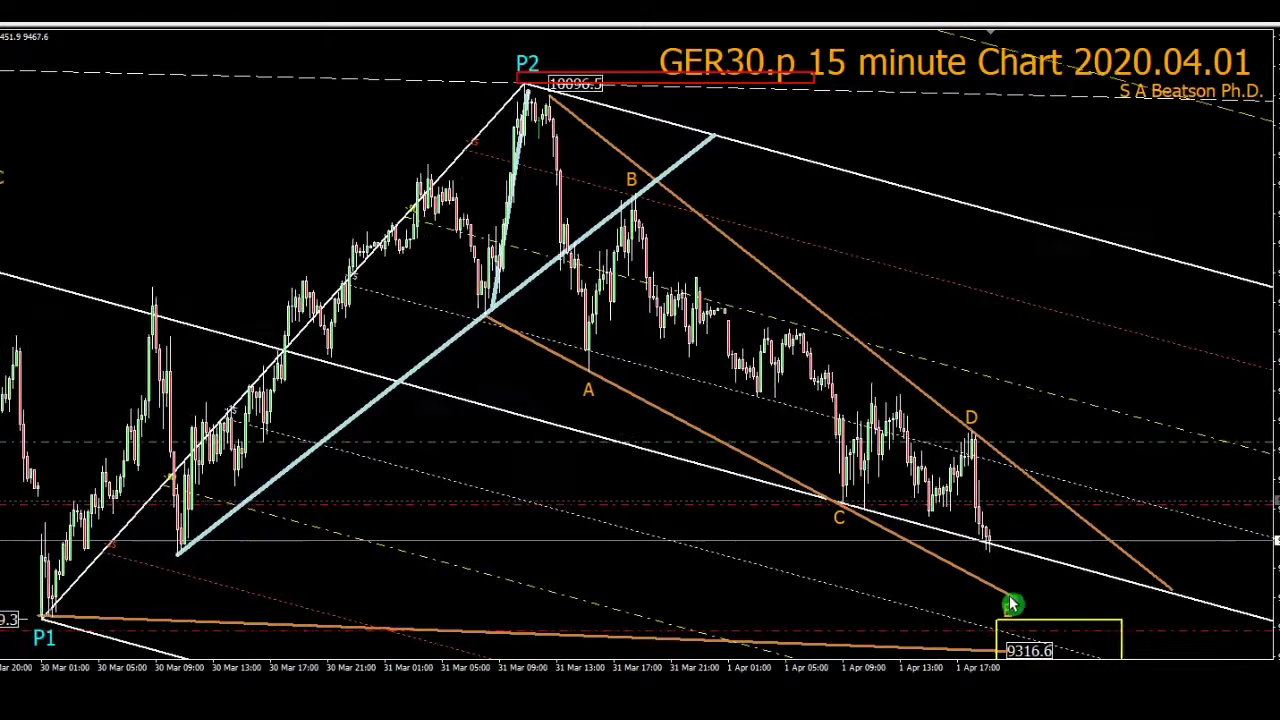
drag(1010, 604, 1114, 646)
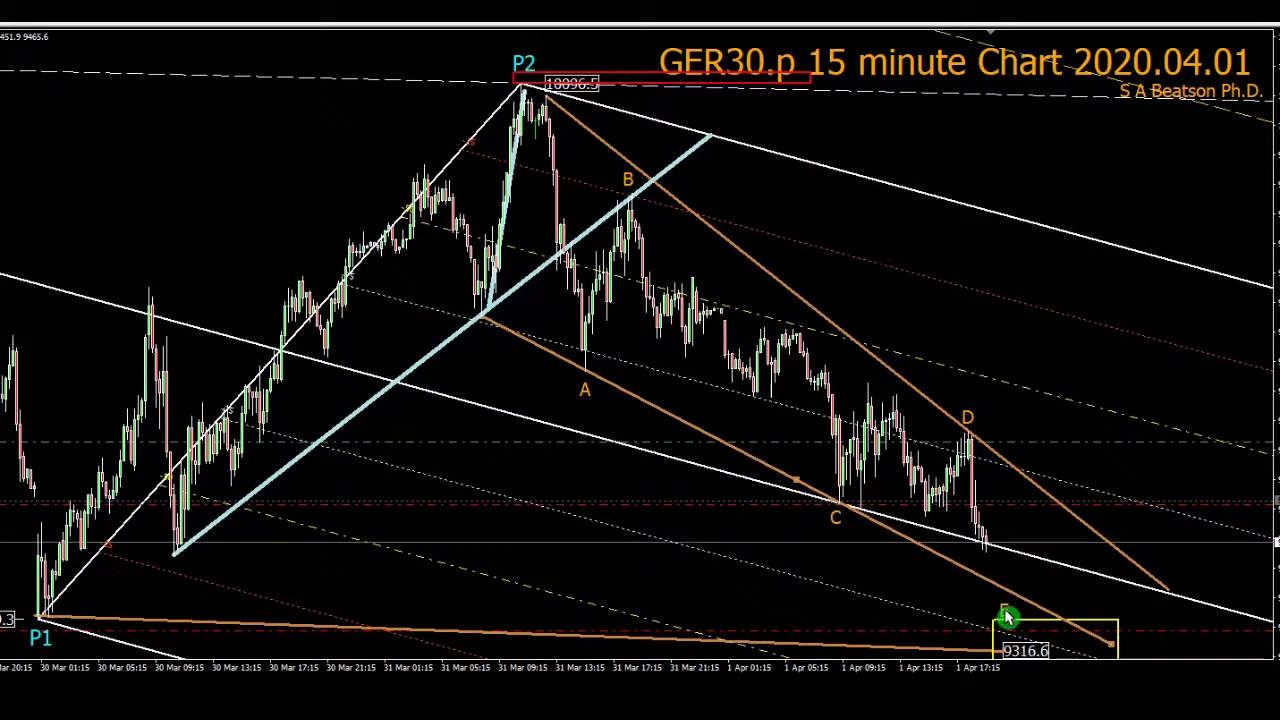
drag(1005, 618, 1077, 645)
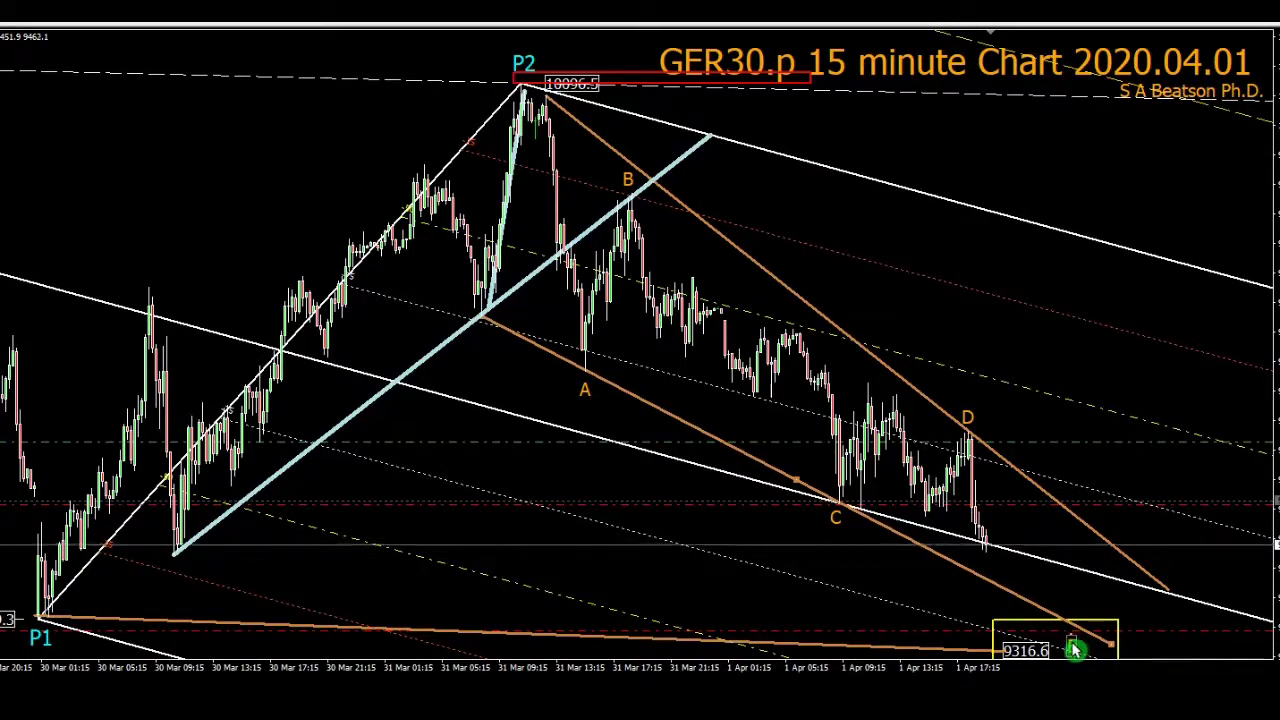
right_click(1074, 645)
click(1069, 650)
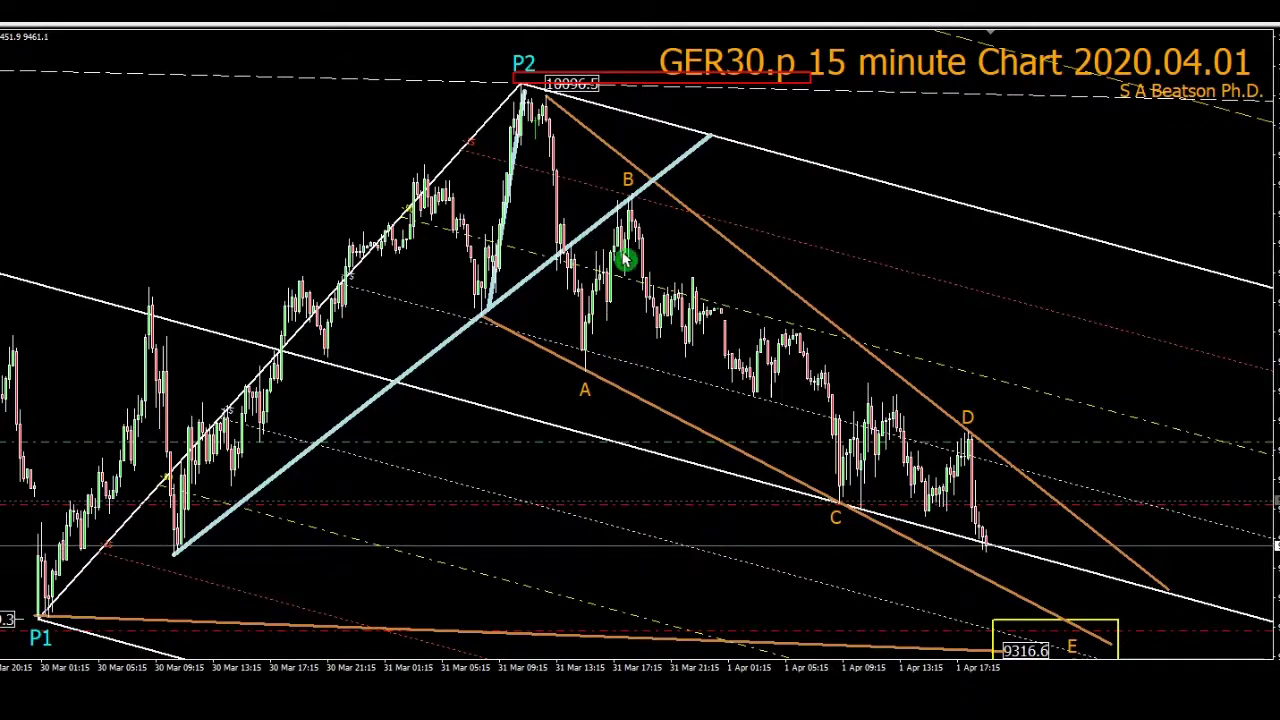
Step: Label the decline from P2 to orange A with small yellow letters A, B and C at its sub-wave turning points
click(972, 420)
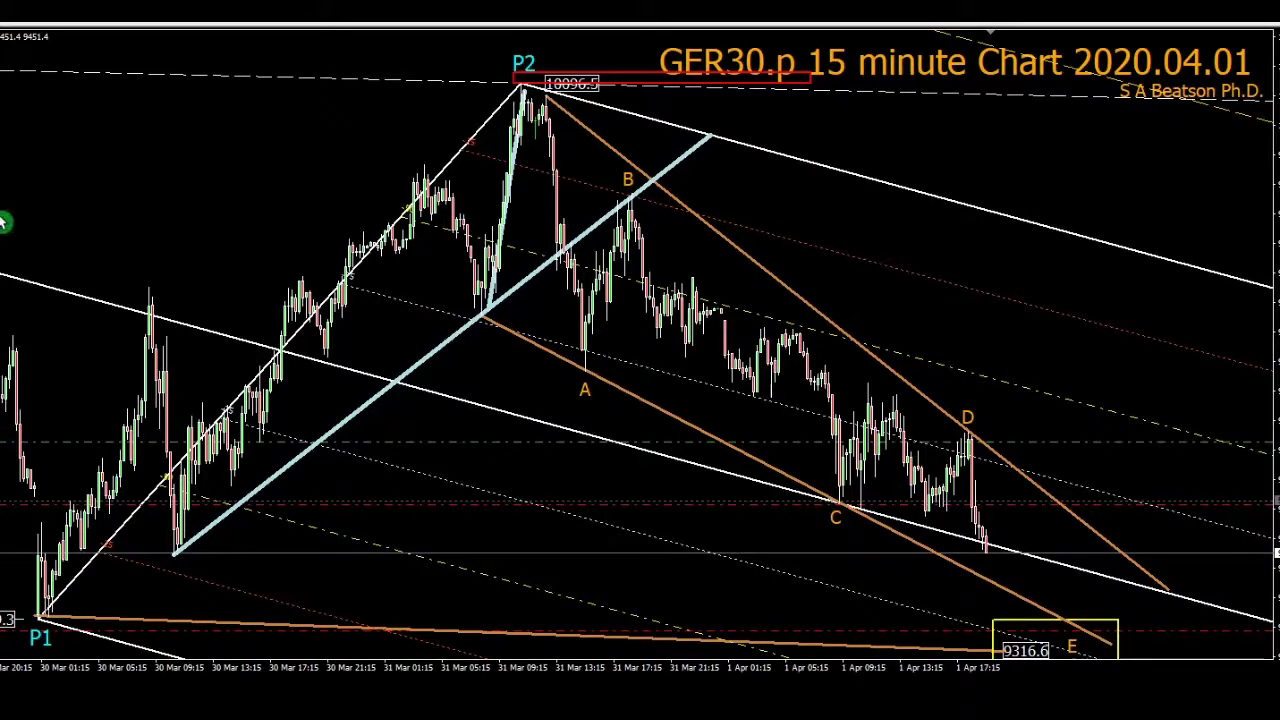
right_click(552, 280)
click(601, 412)
click(569, 207)
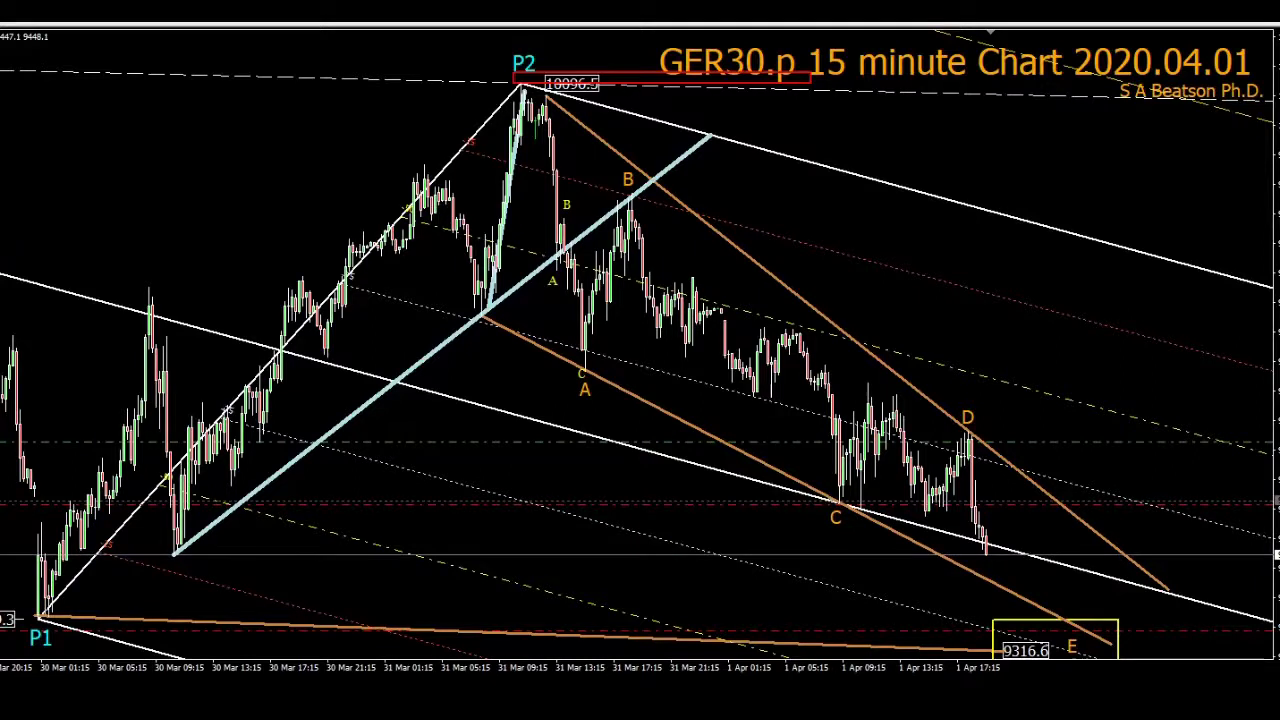
Step: Label the rebound from orange A to orange B with small yellow letters A, B and C at its turning points, leaving everything unselected
click(130, 193)
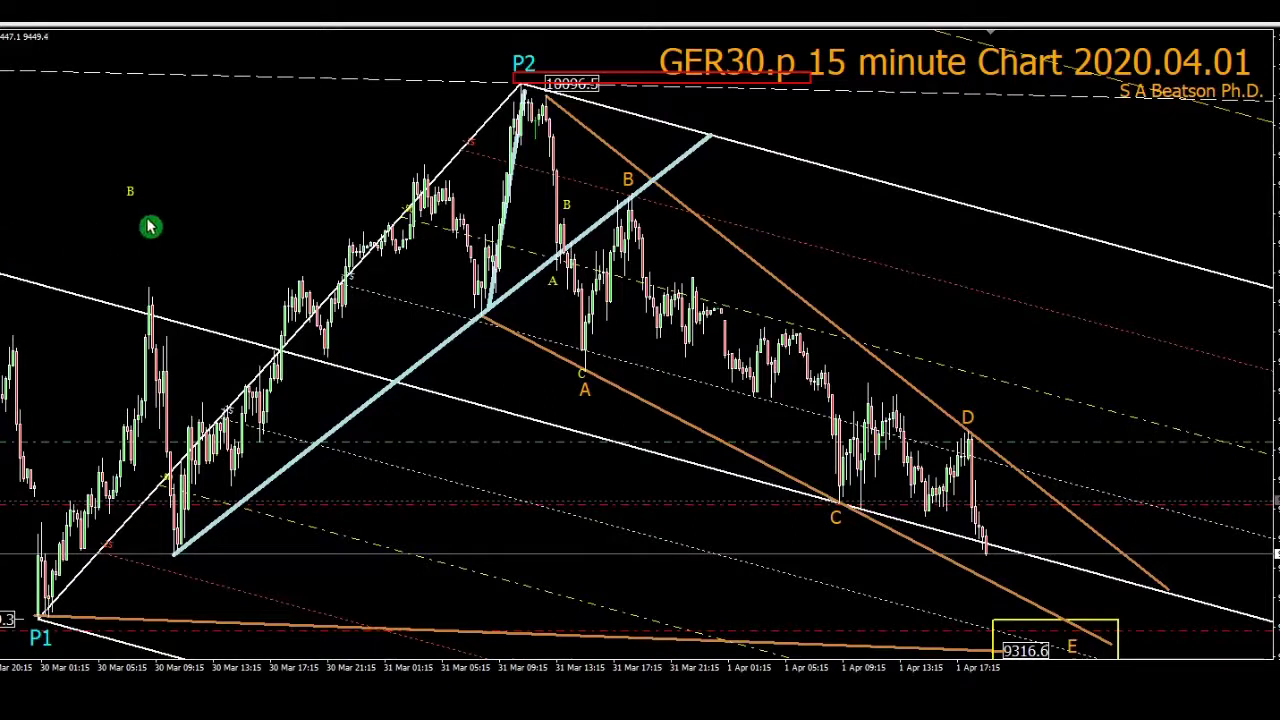
click(180, 225)
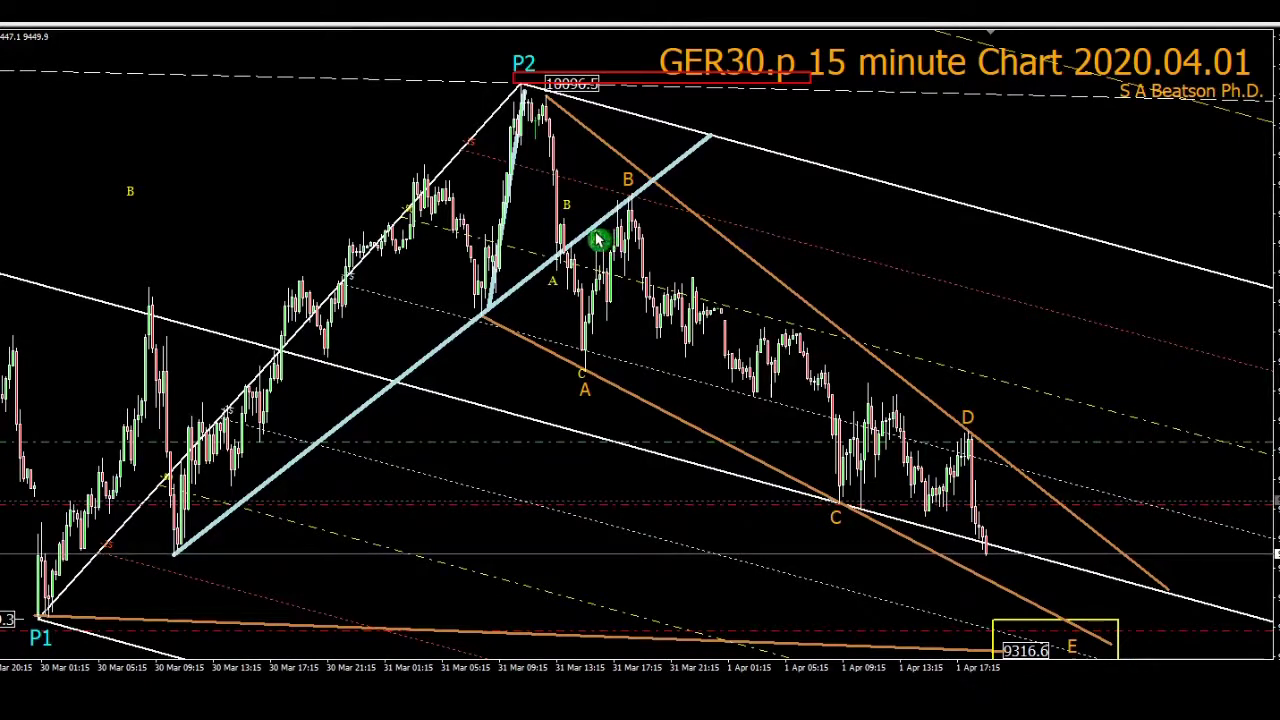
double_click(134, 194)
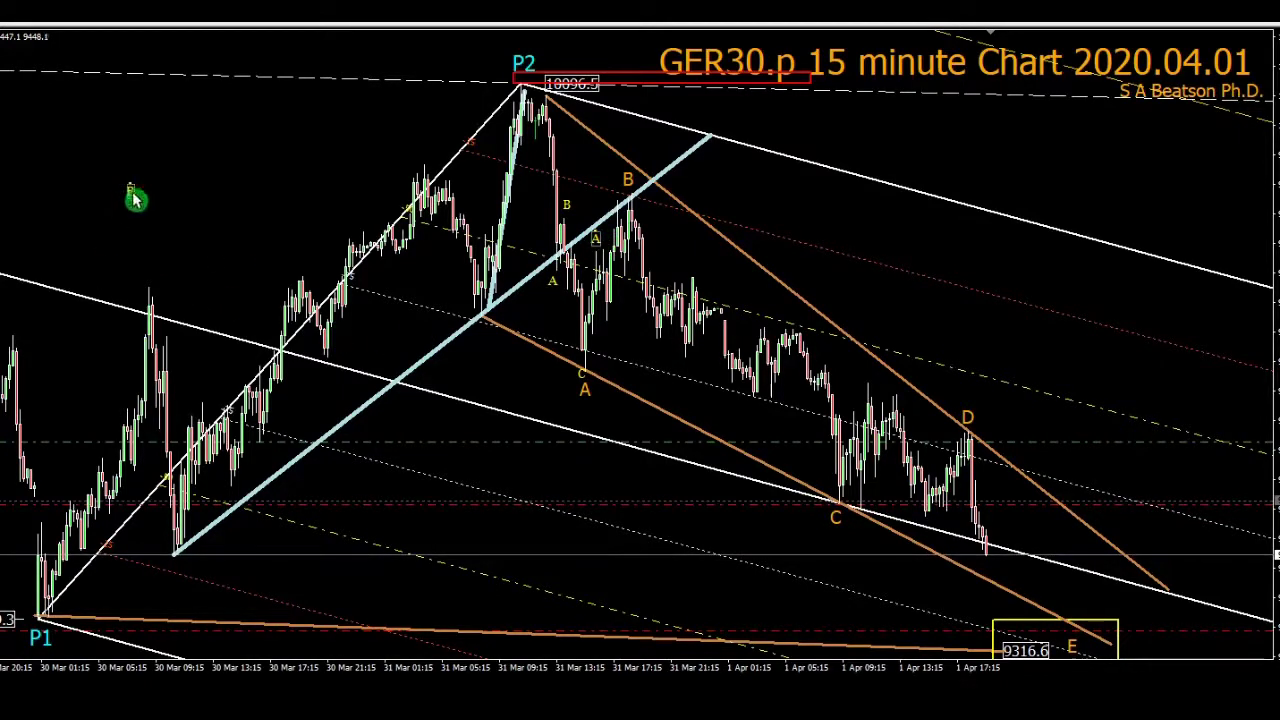
drag(134, 194, 220, 222)
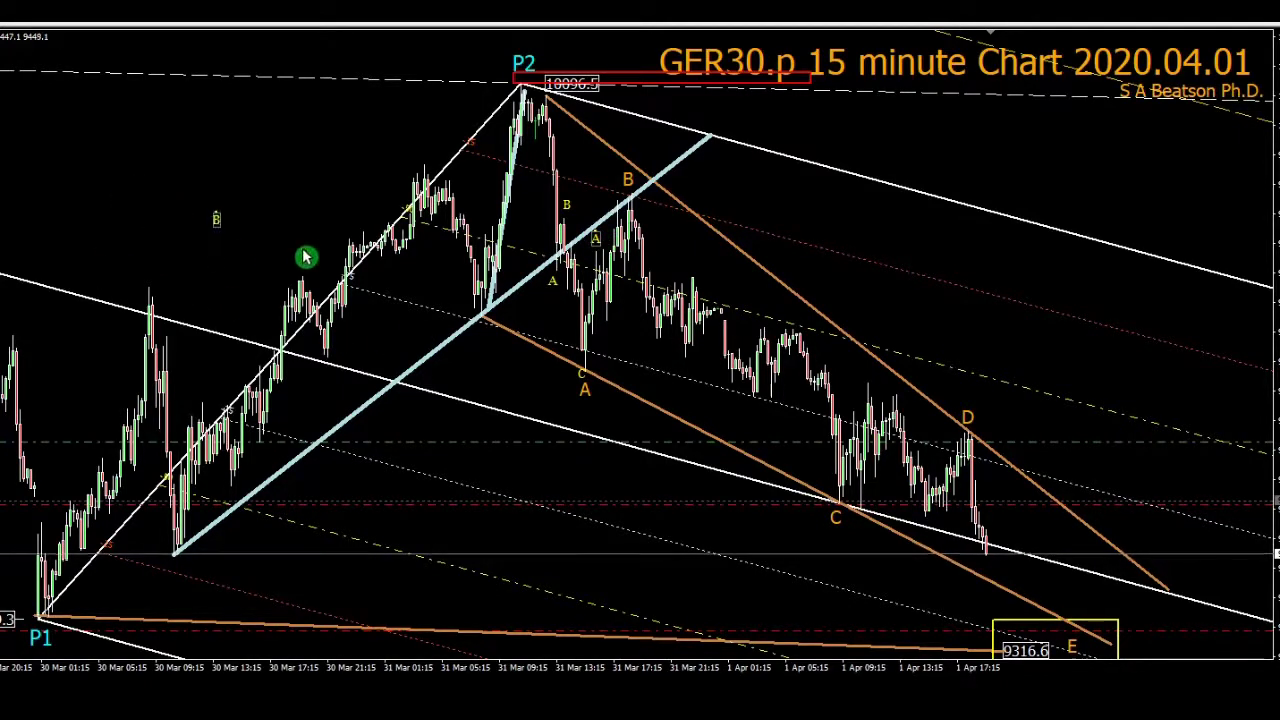
click(610, 332)
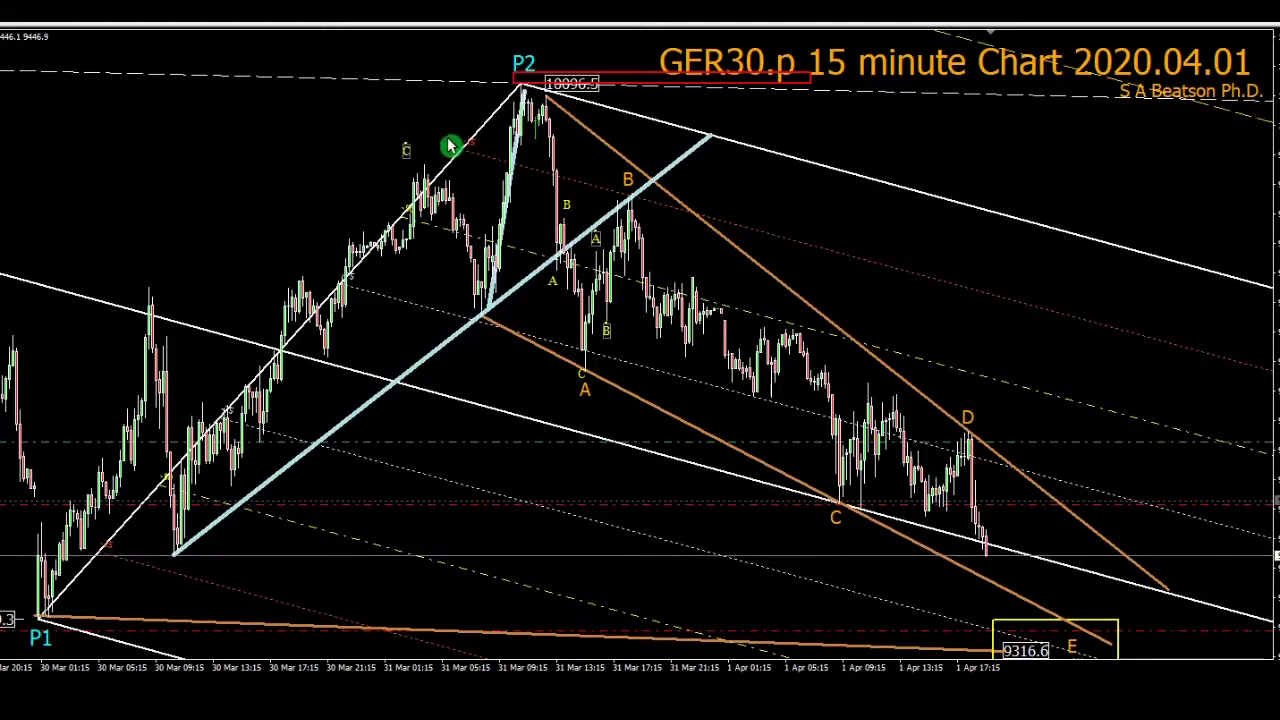
right_click(627, 203)
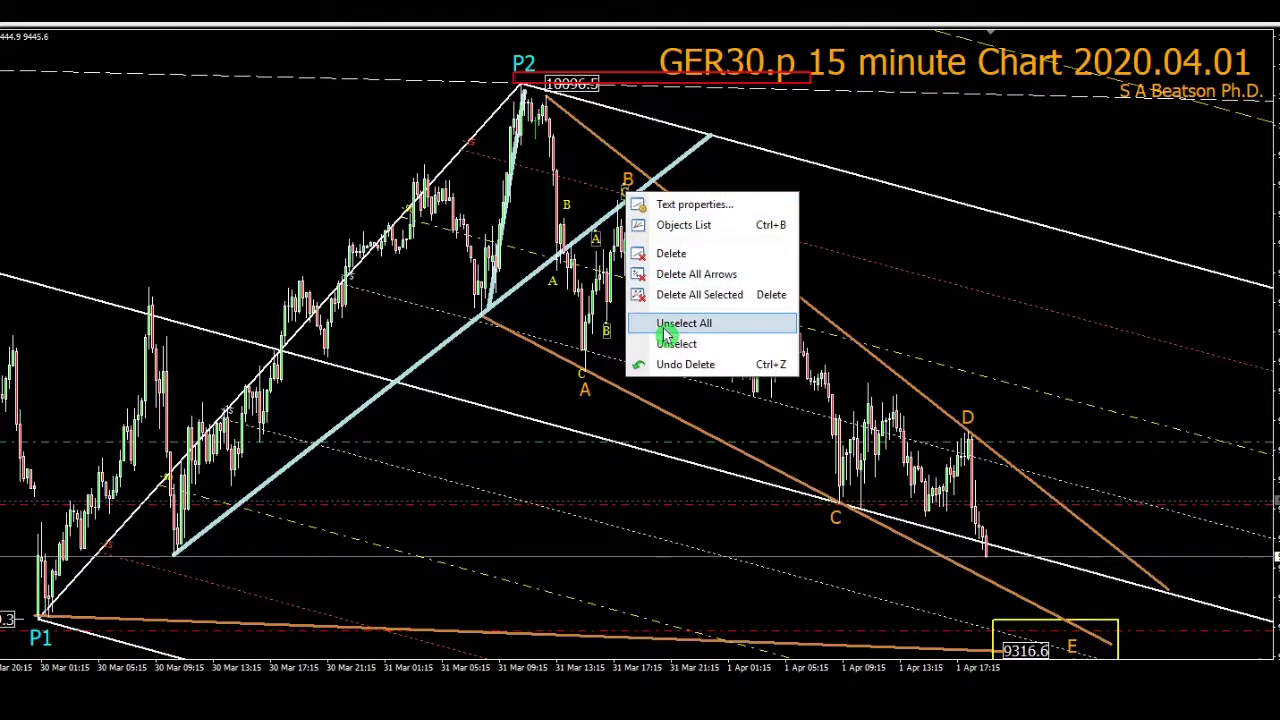
click(663, 323)
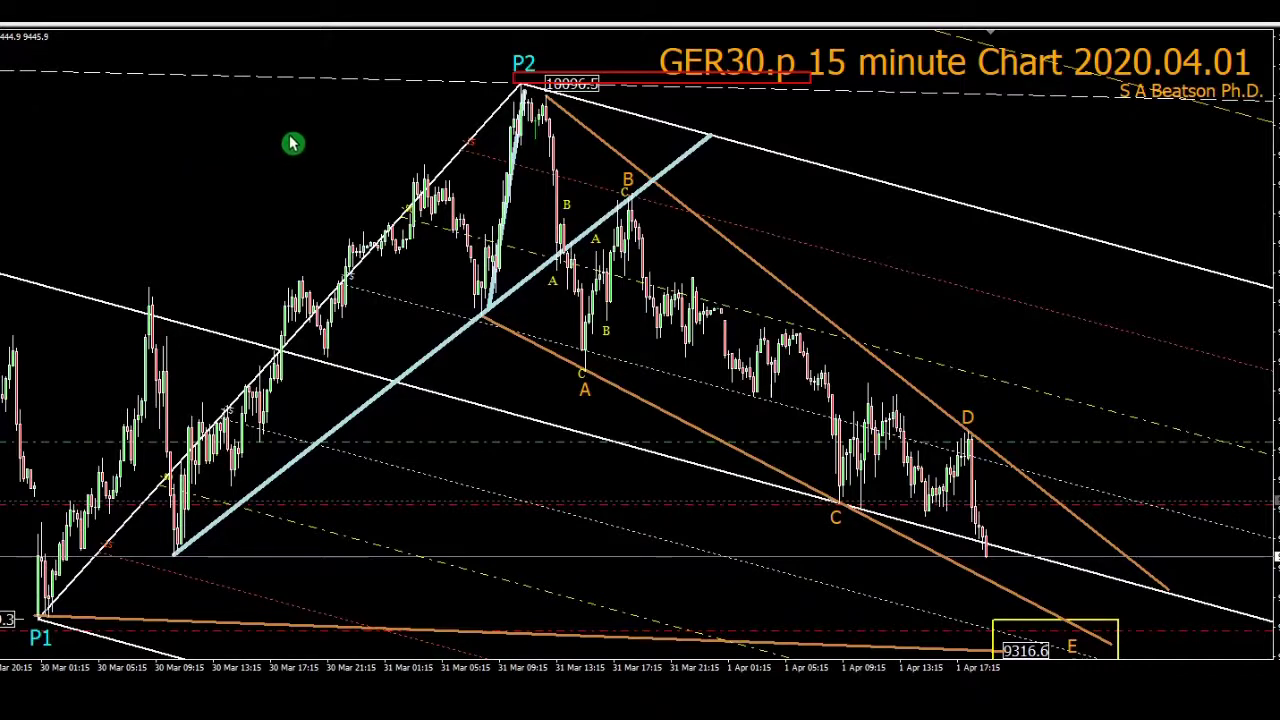
Step: Label the decline from orange B to orange C with small yellow letters A, B and C at its turning points, leaving them unselected
click(586, 396)
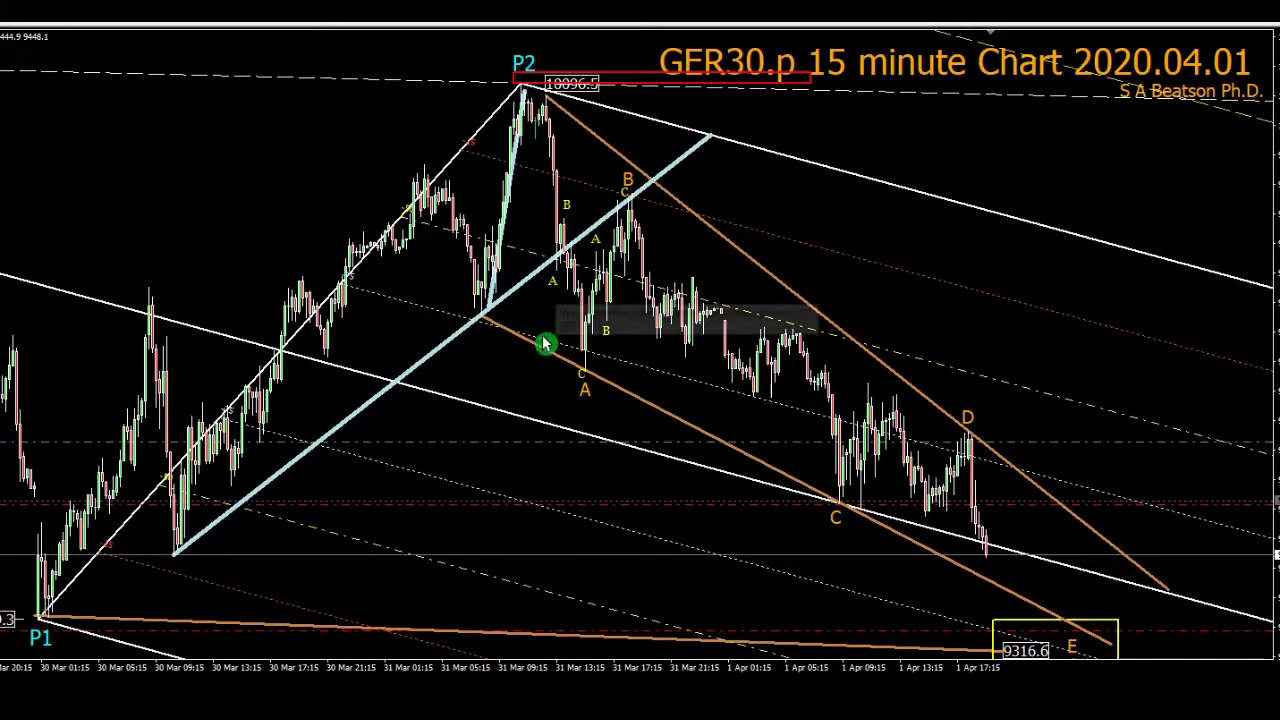
click(585, 392)
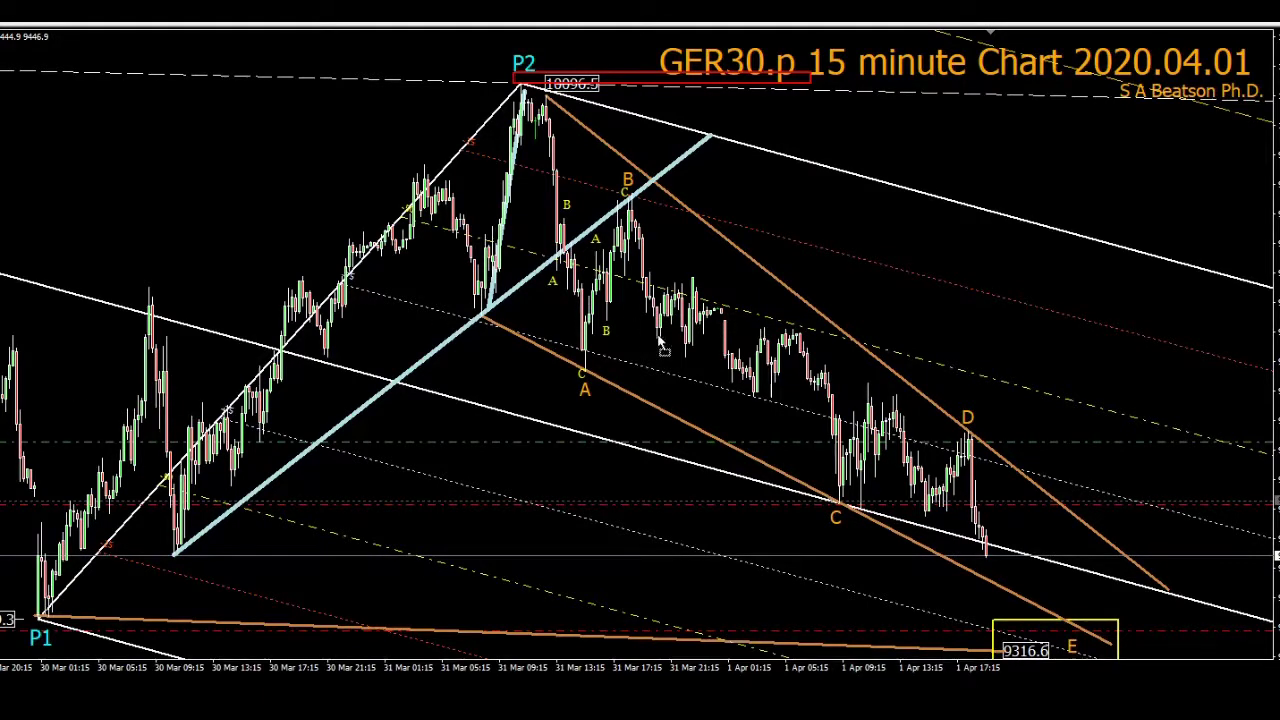
click(755, 410)
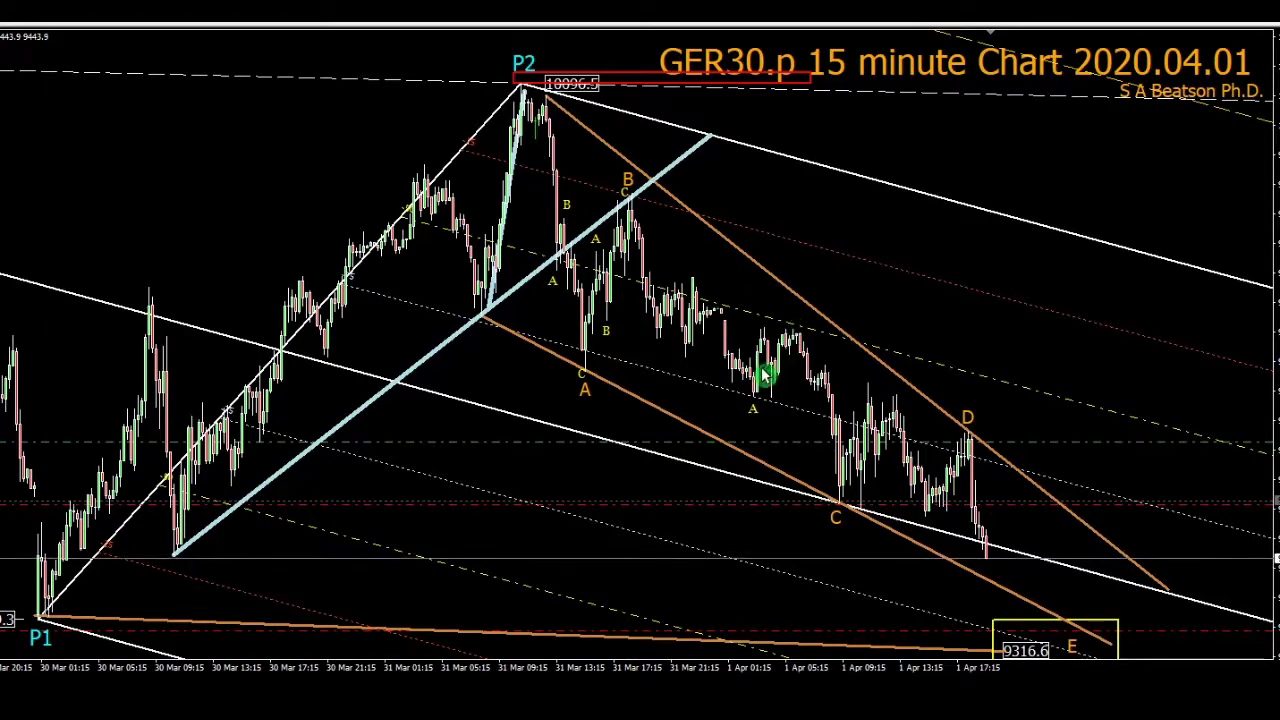
click(786, 320)
click(143, 190)
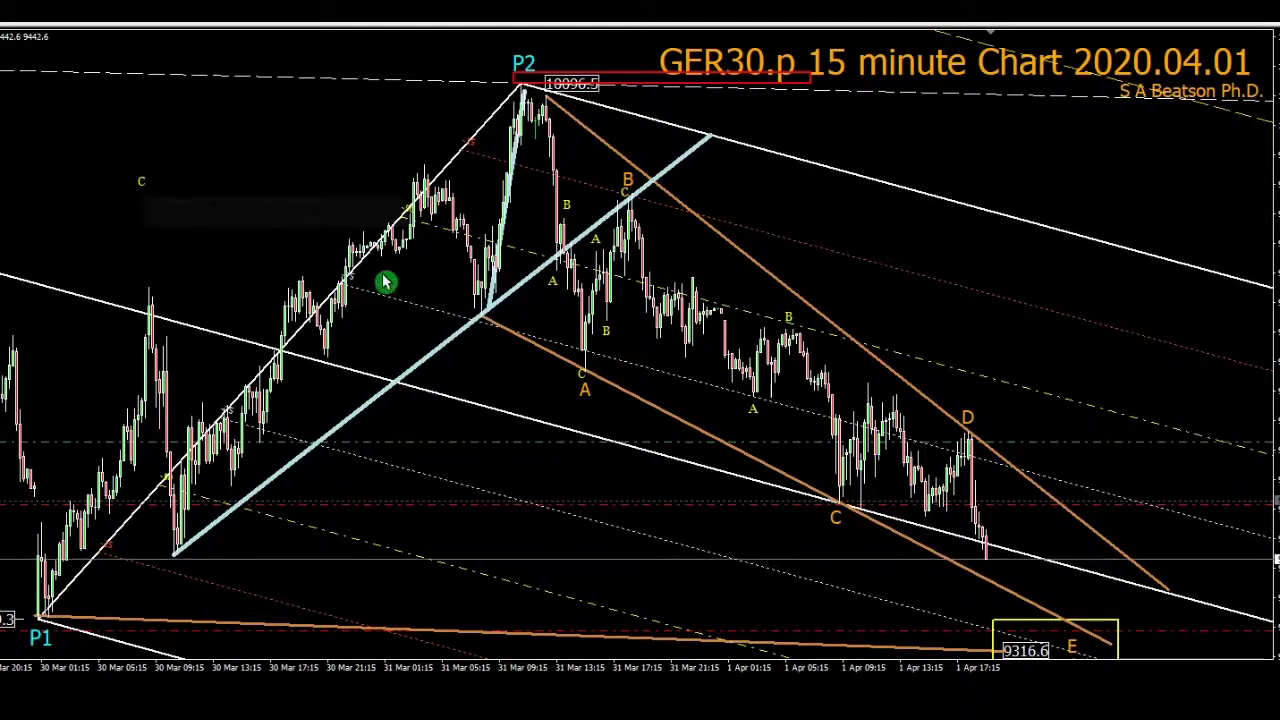
drag(140, 185, 836, 505)
right_click(836, 500)
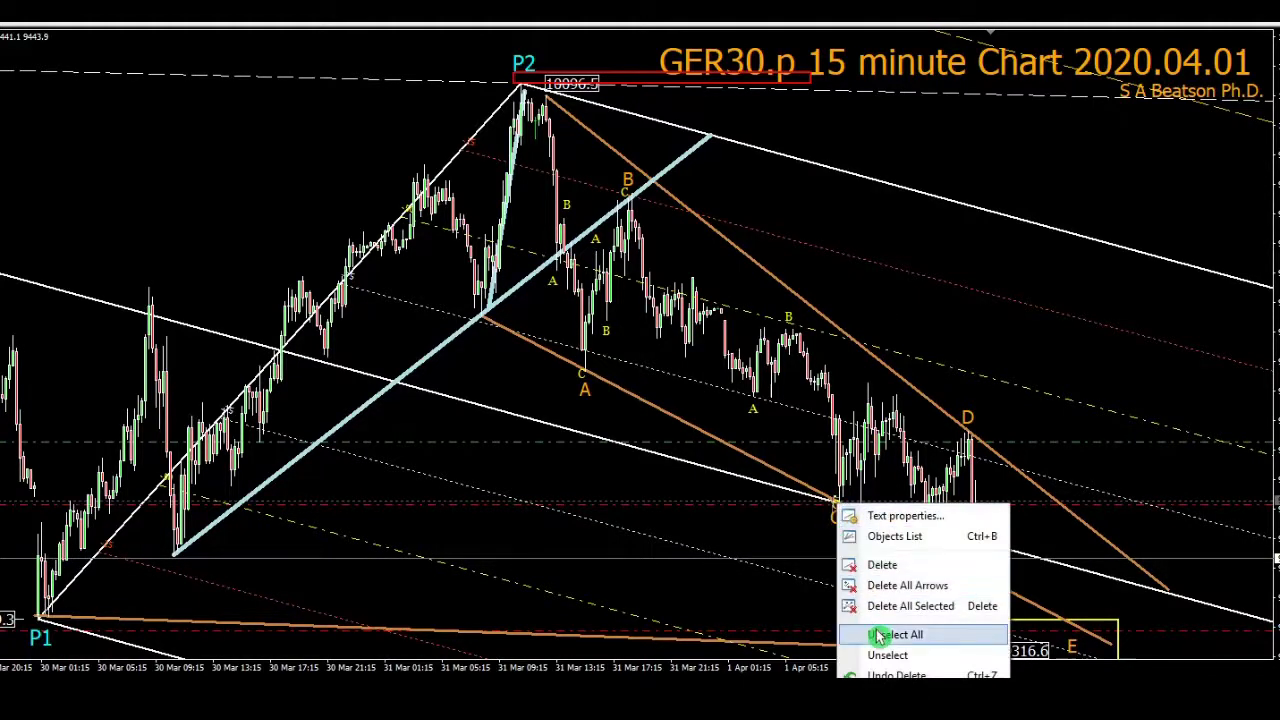
click(879, 554)
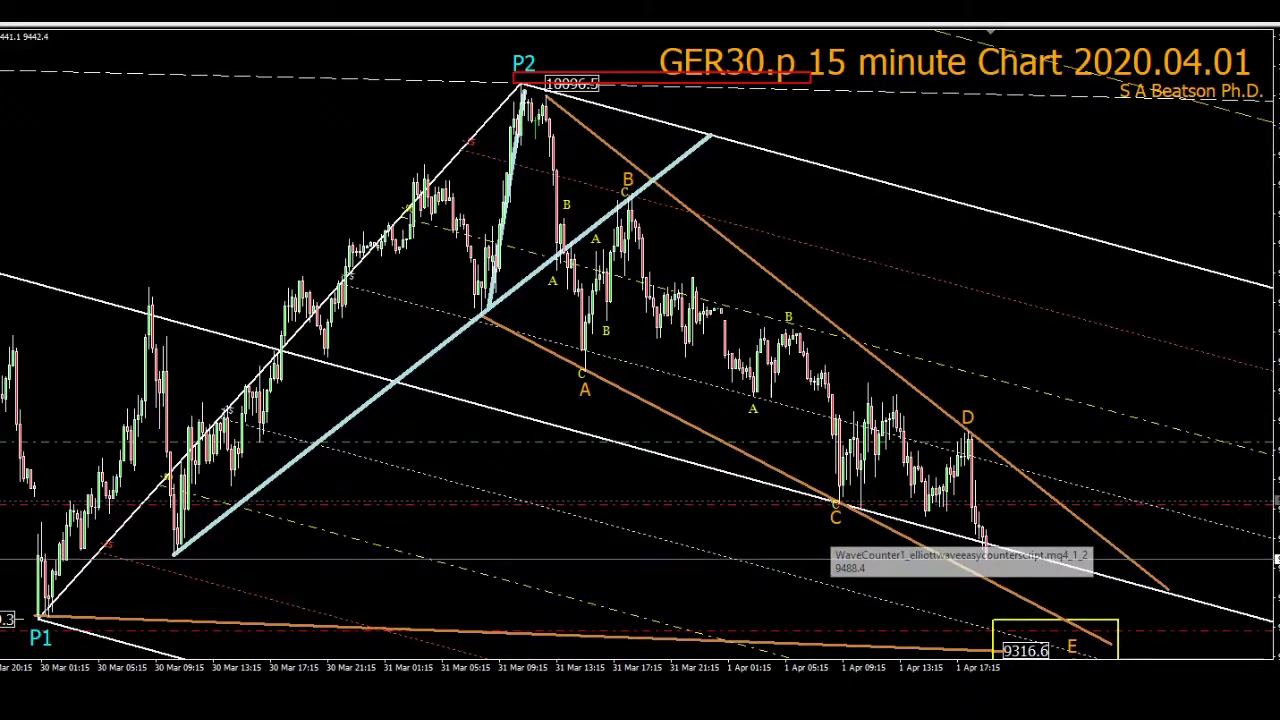
Step: Label the rebound from orange C to orange D with small yellow letters A above, B below and C just under D
click(868, 370)
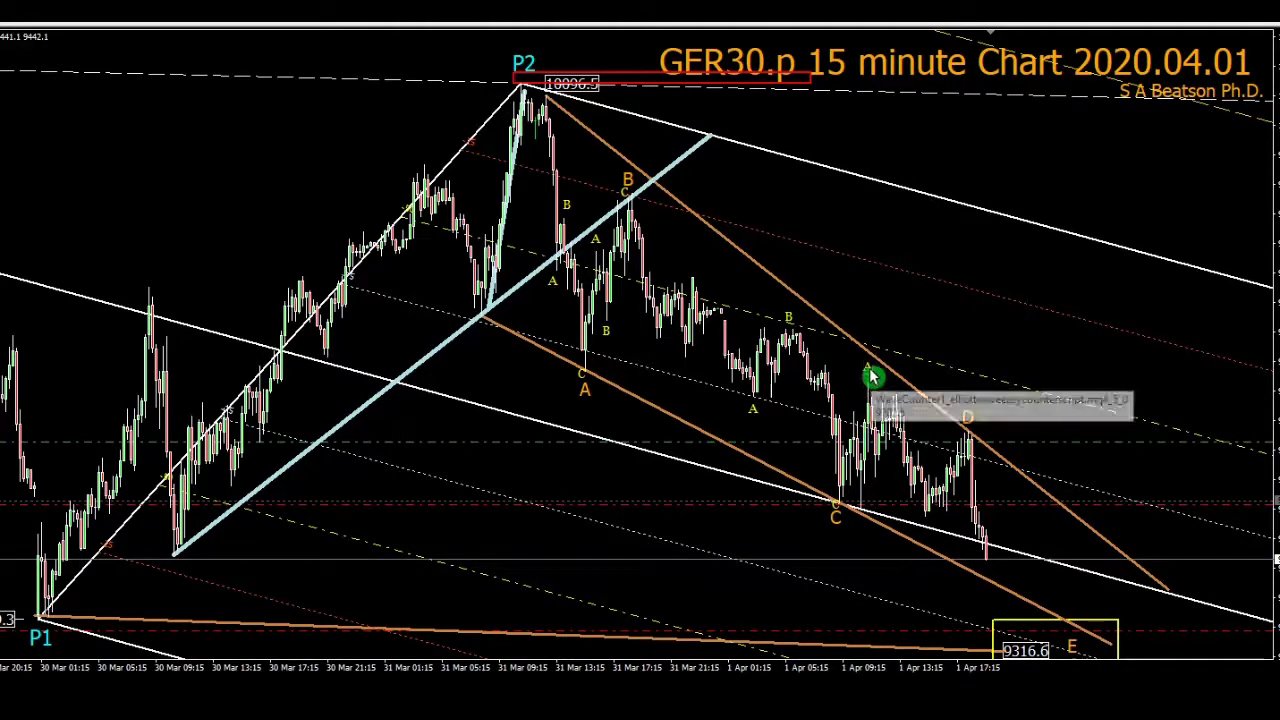
double_click(872, 376)
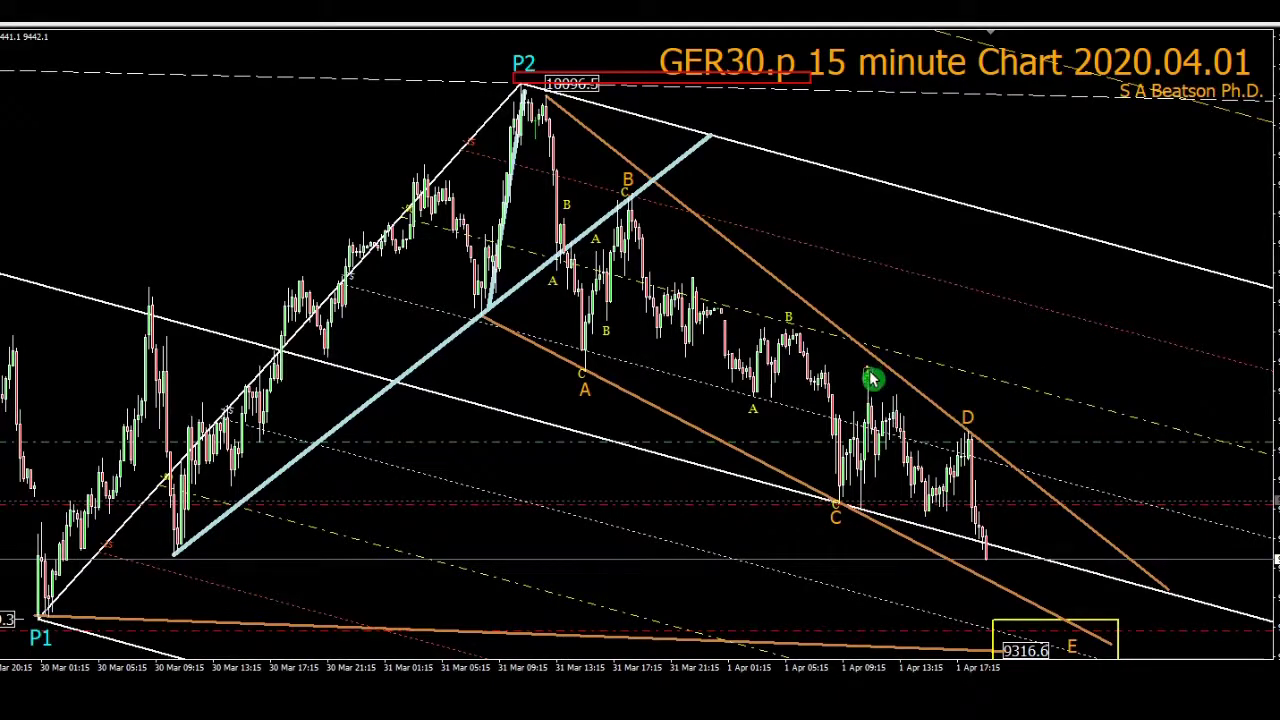
right_click(872, 378)
click(900, 503)
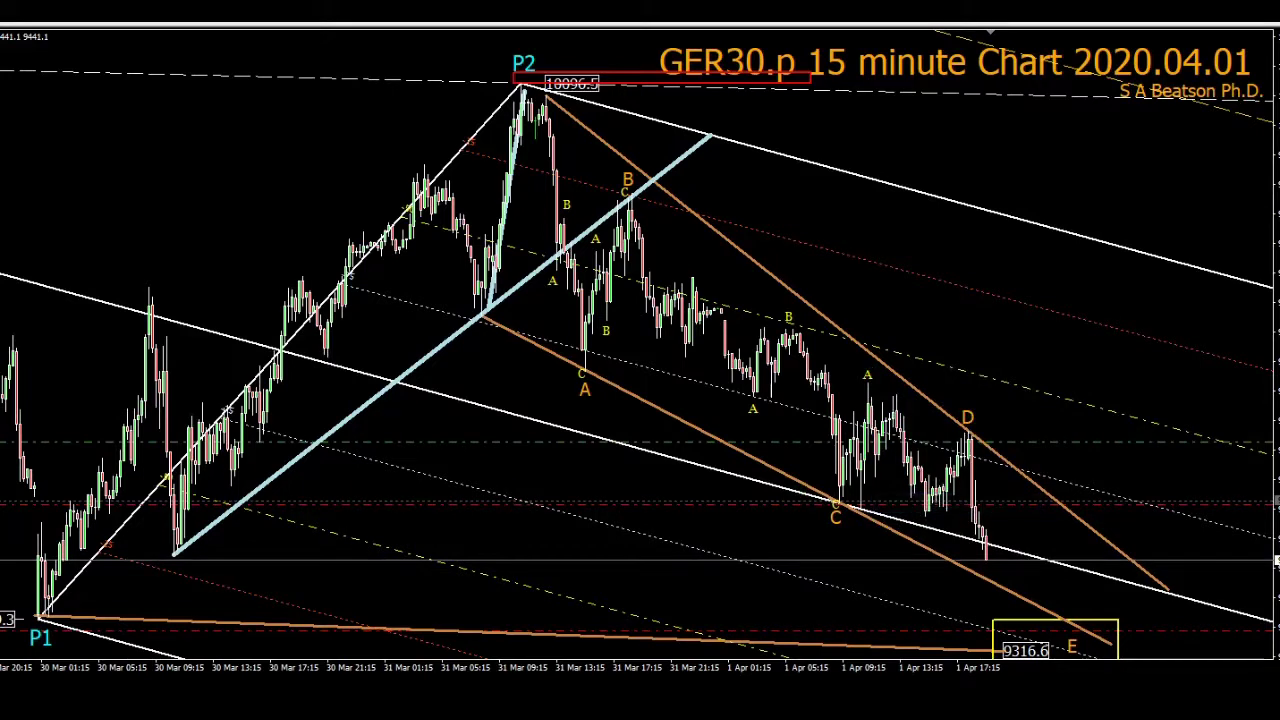
click(928, 525)
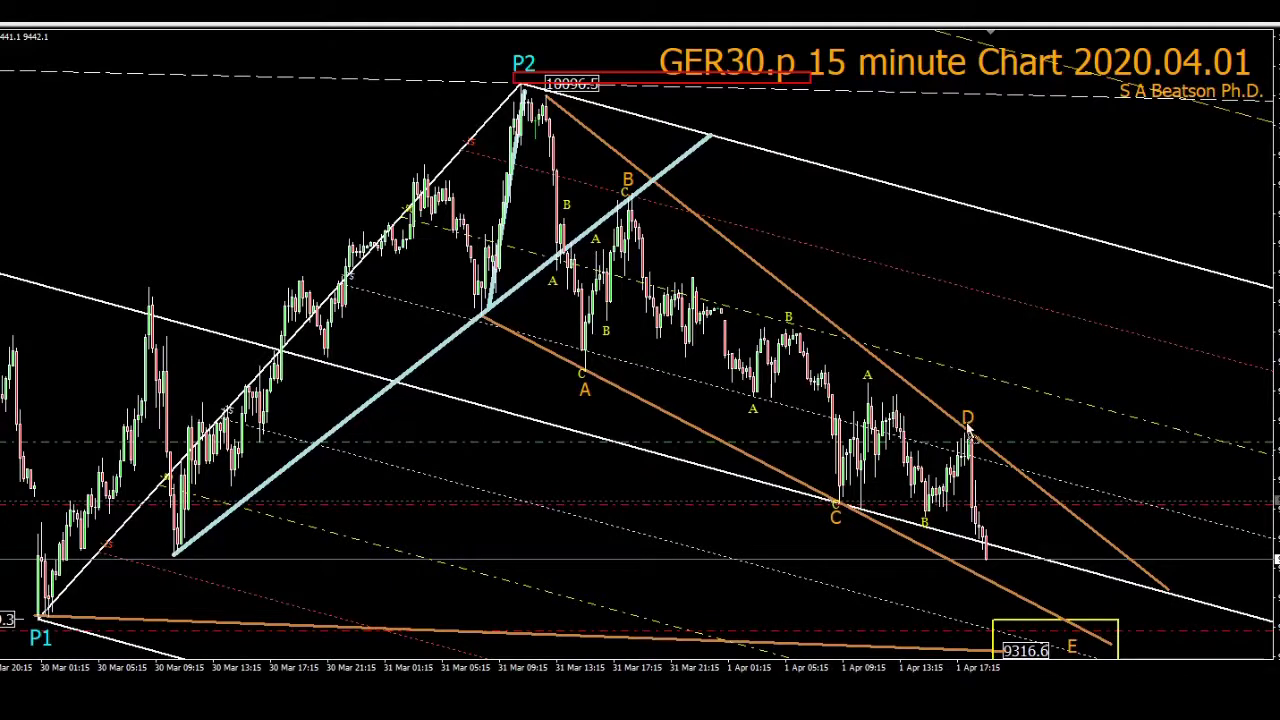
click(932, 477)
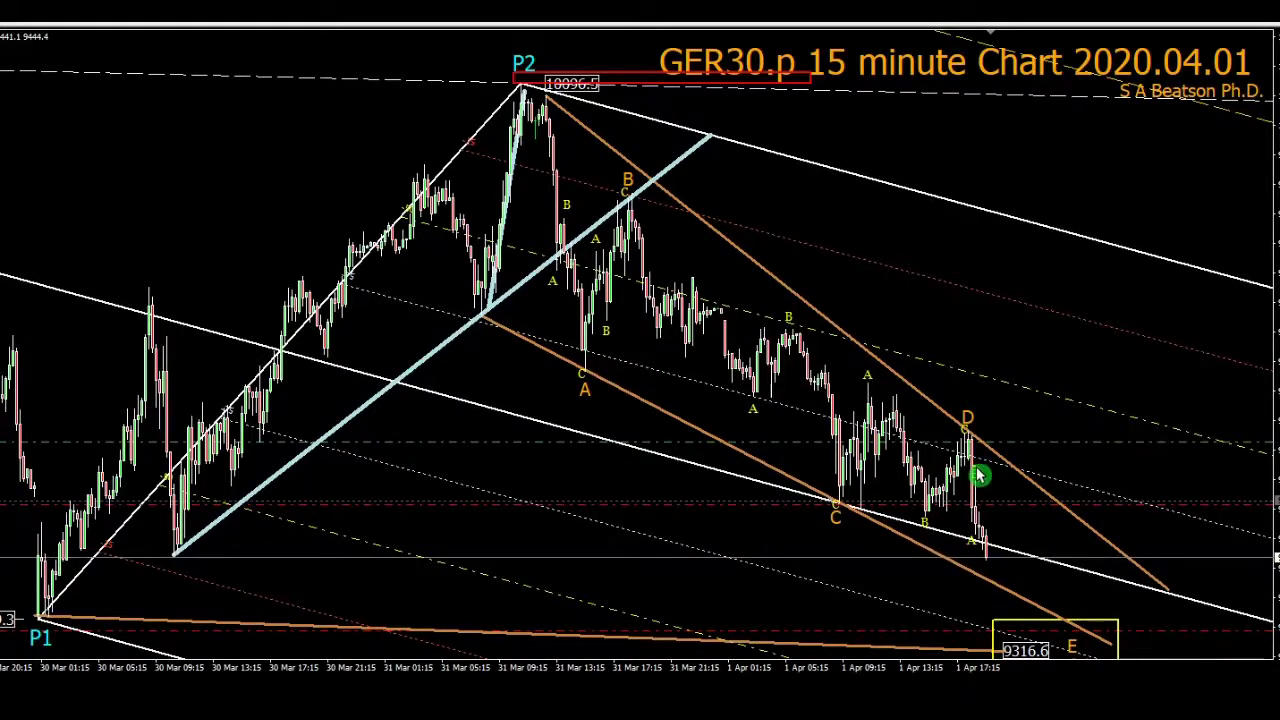
Step: Label the decline from orange D with small yellow A and B, and place a yellow C in the yellow rectangle beside the 9316.6 price label
right_click(975, 540)
click(1015, 668)
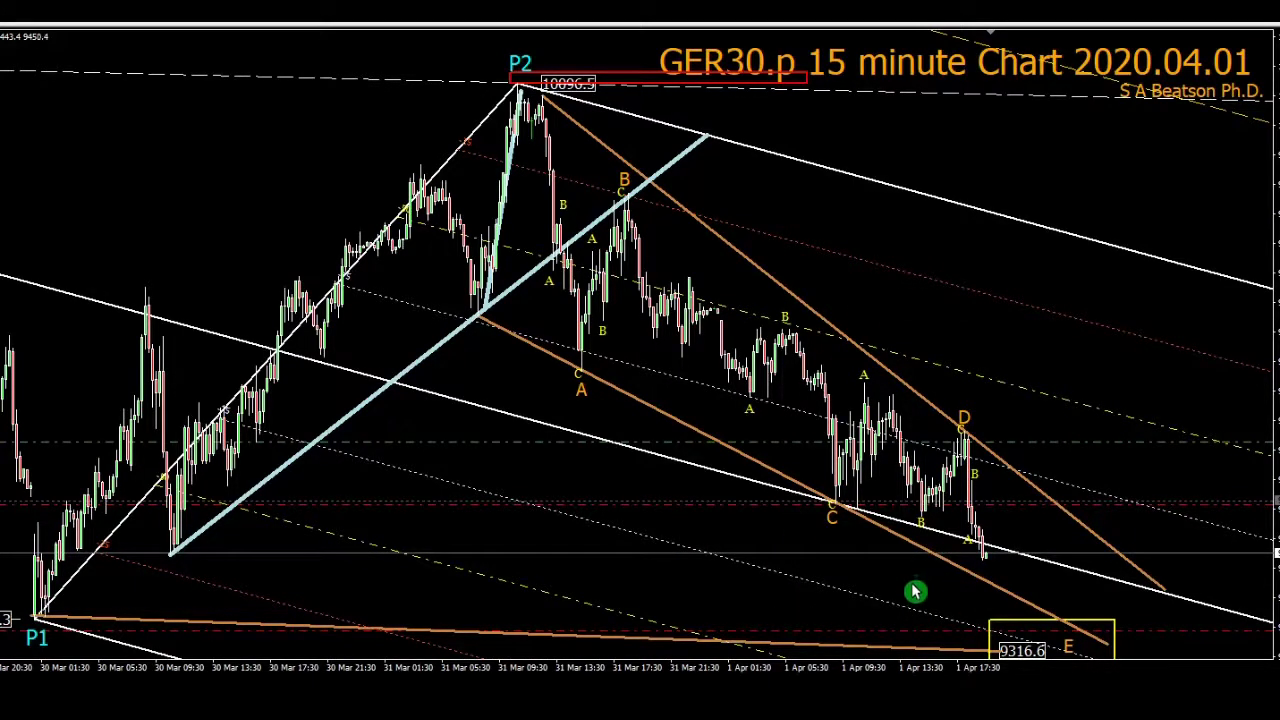
key(plus)
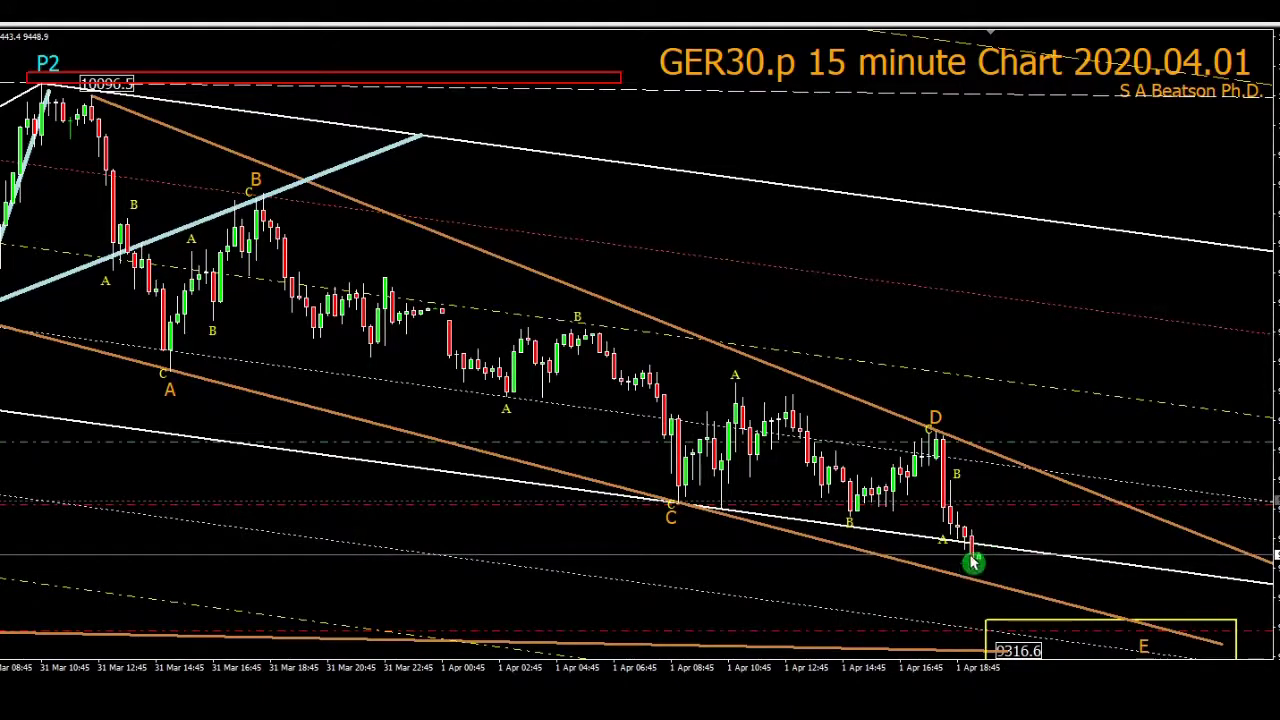
mouse_move(978, 566)
click(987, 642)
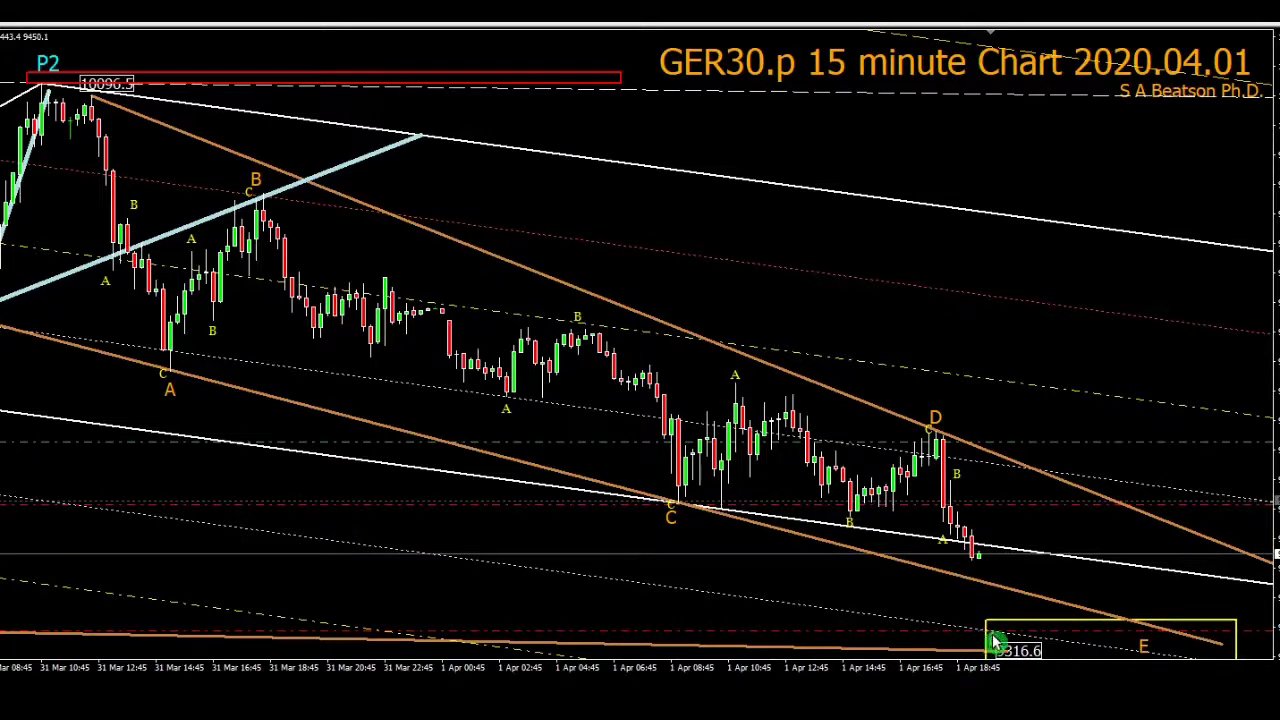
right_click(995, 641)
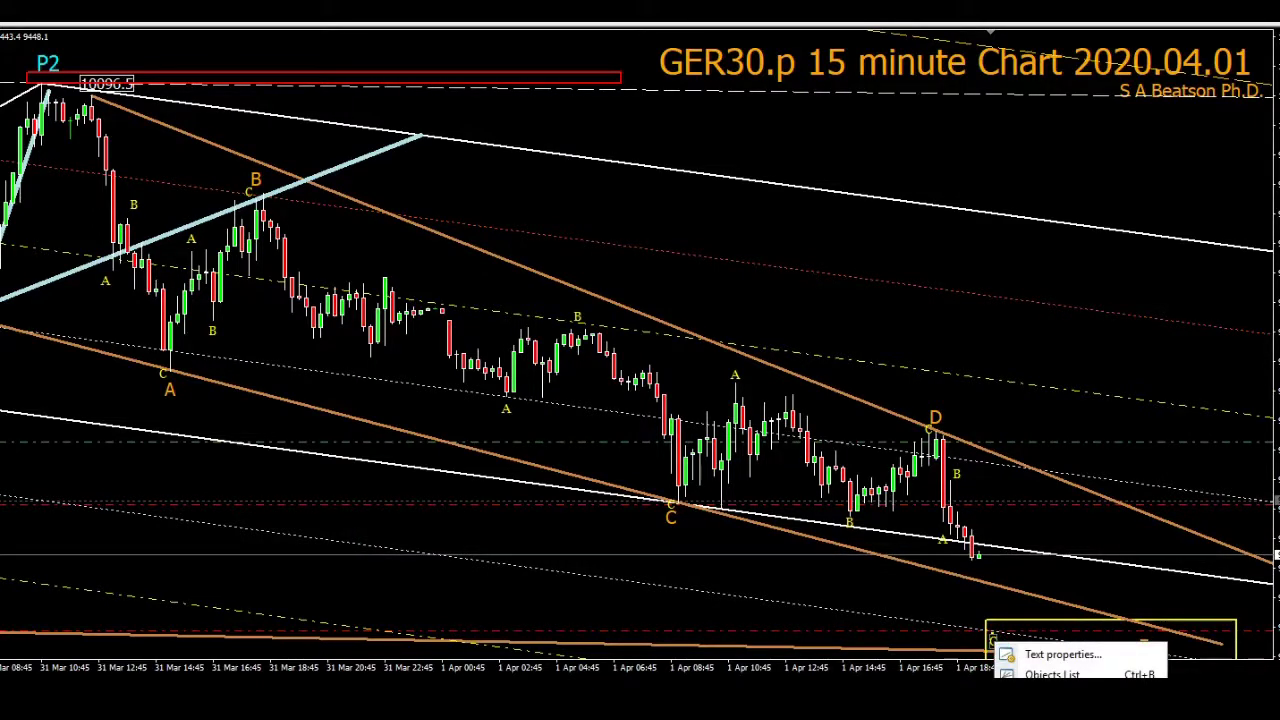
key(Escape)
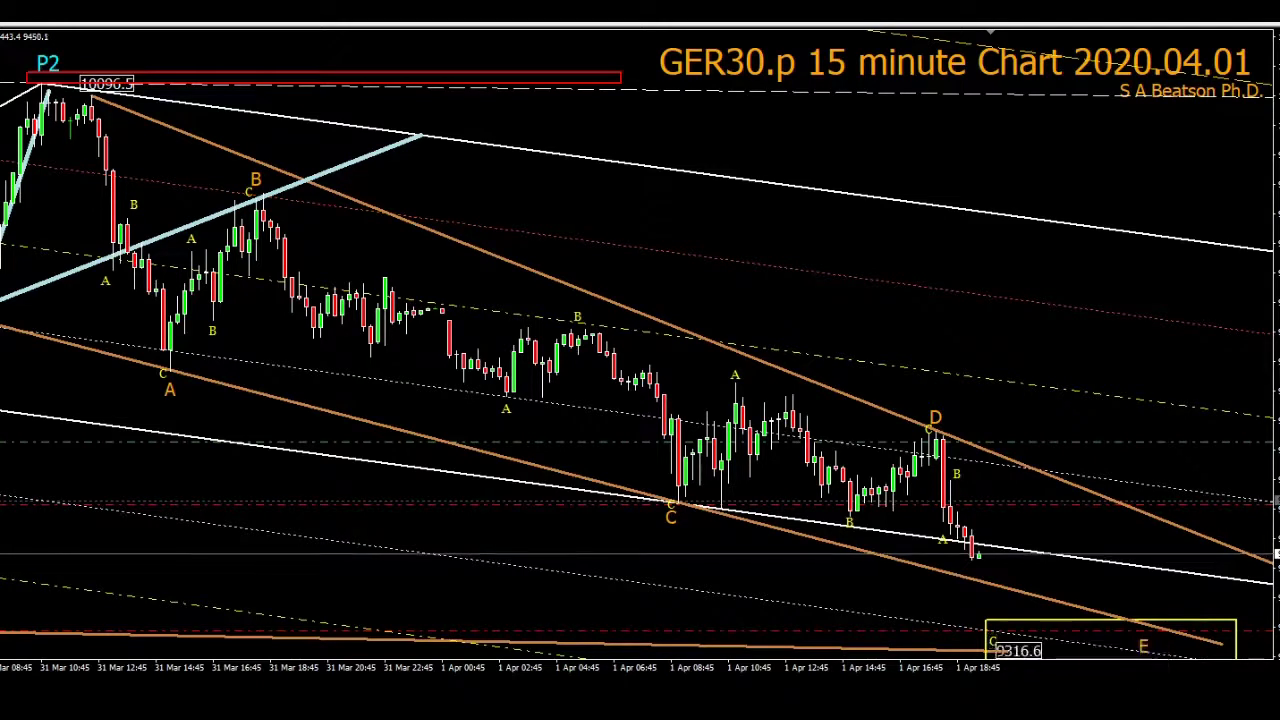
click(825, 588)
Step: Measure vertically from the lower orange trendline at 31 March 20:00 up to the price lows following orange B
mouse_move(966, 562)
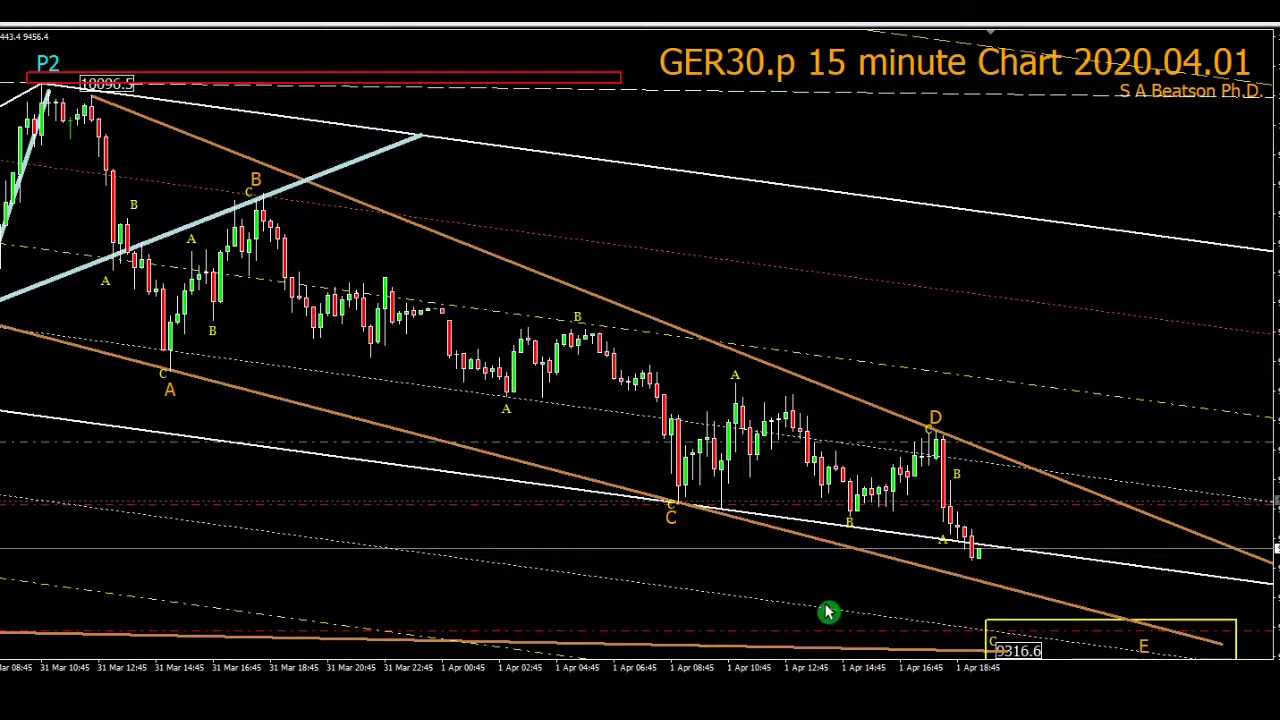
key(minus)
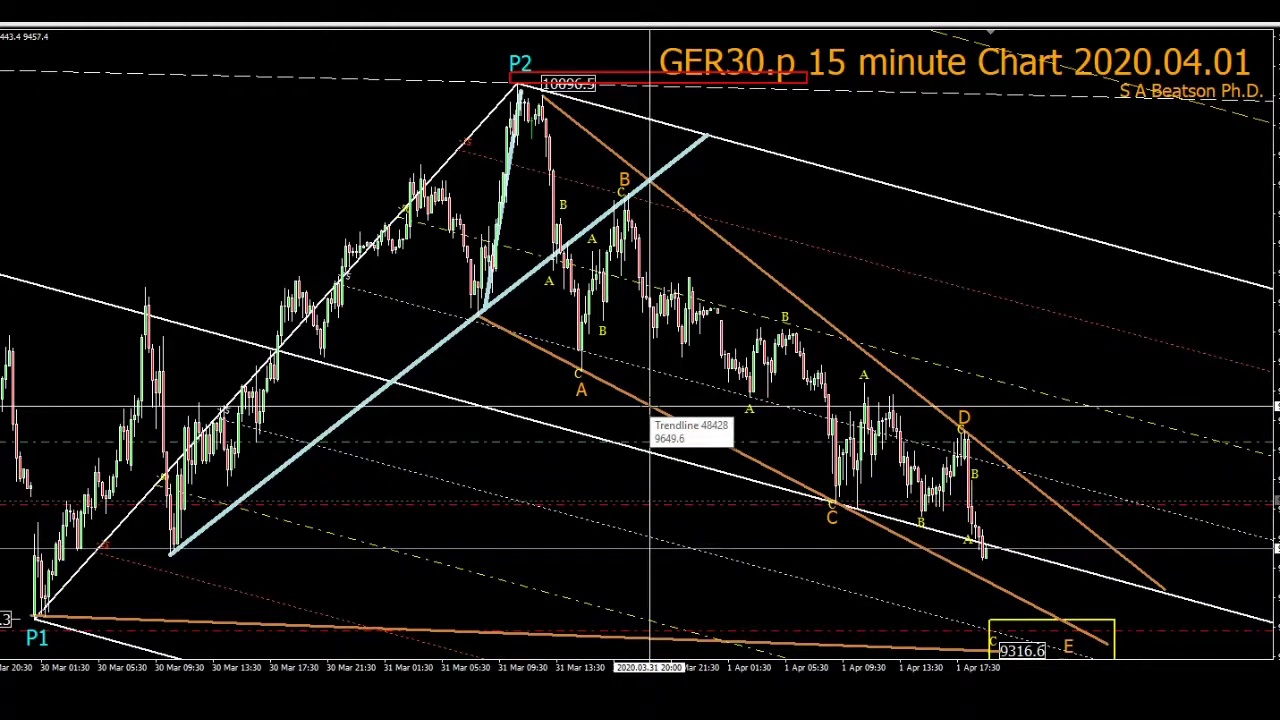
drag(651, 407, 651, 406)
mouse_move(651, 348)
mouse_down()
mouse_move(651, 178)
mouse_move(650, 333)
mouse_up()
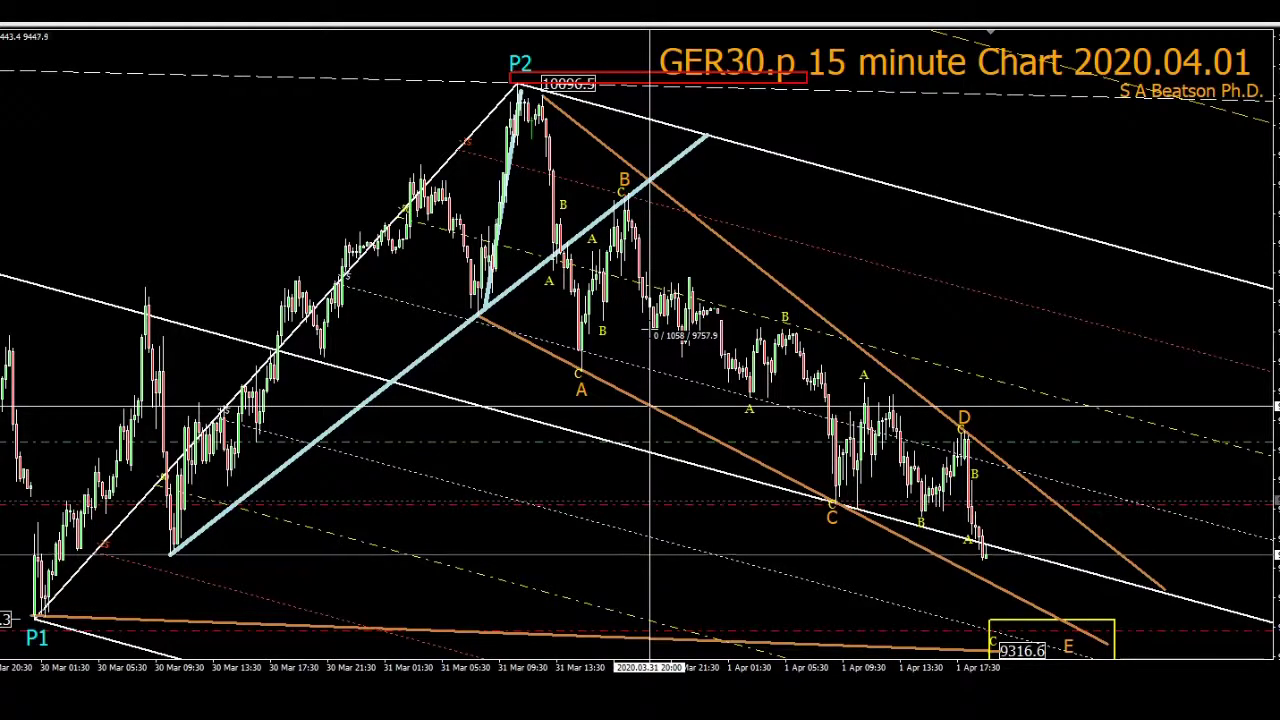
drag(650, 333, 646, 334)
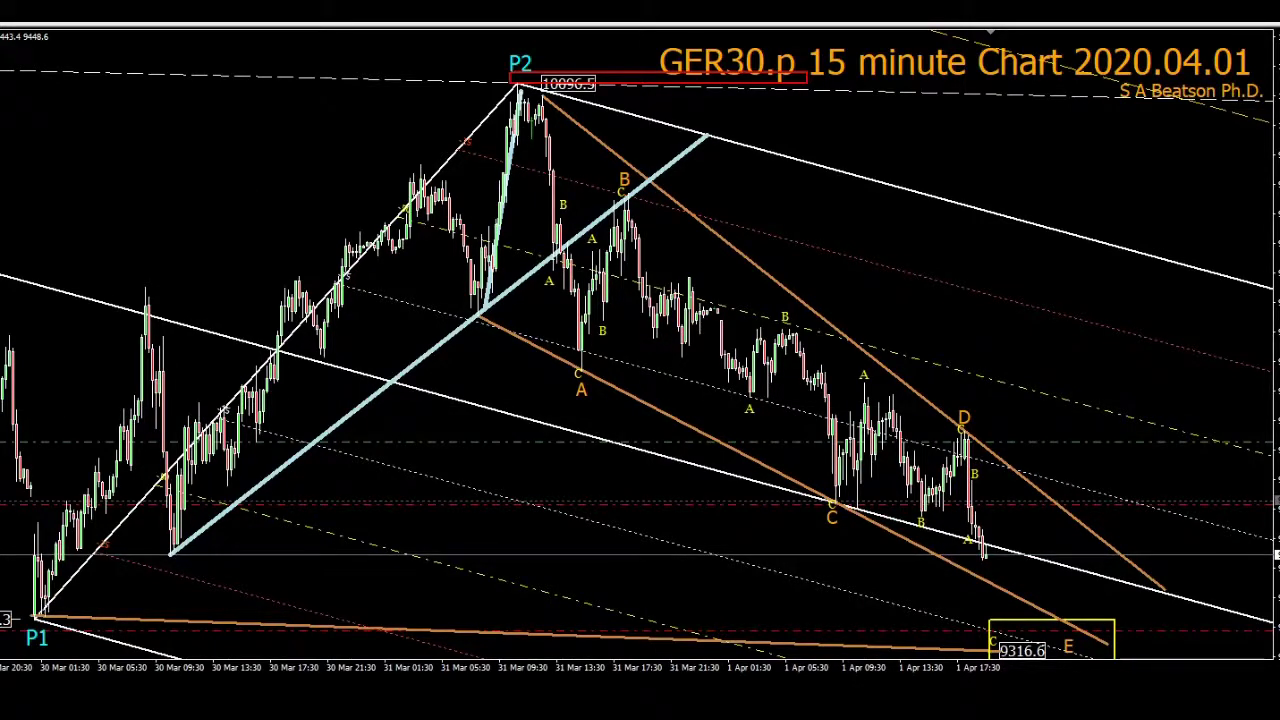
Step: Place a price label near the late 31 March lows after orange B and set its value to 9757
click(688, 364)
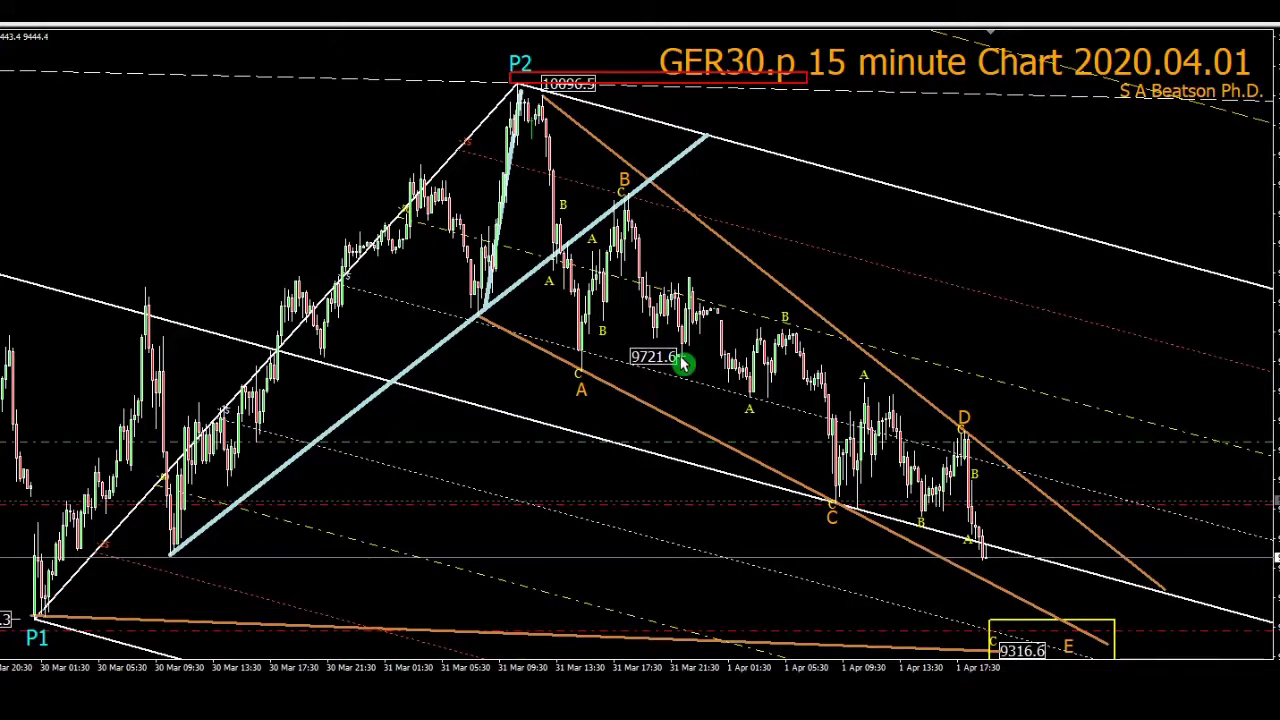
right_click(684, 364)
click(718, 368)
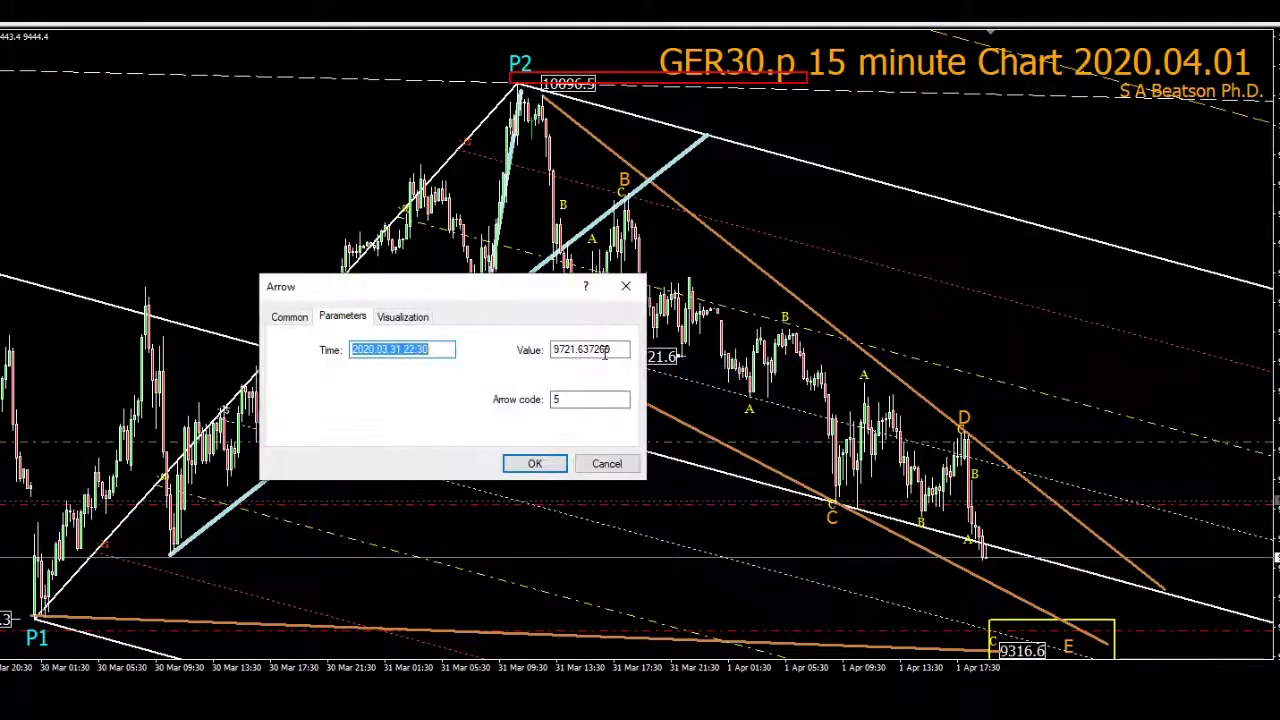
drag(604, 352, 16, 432)
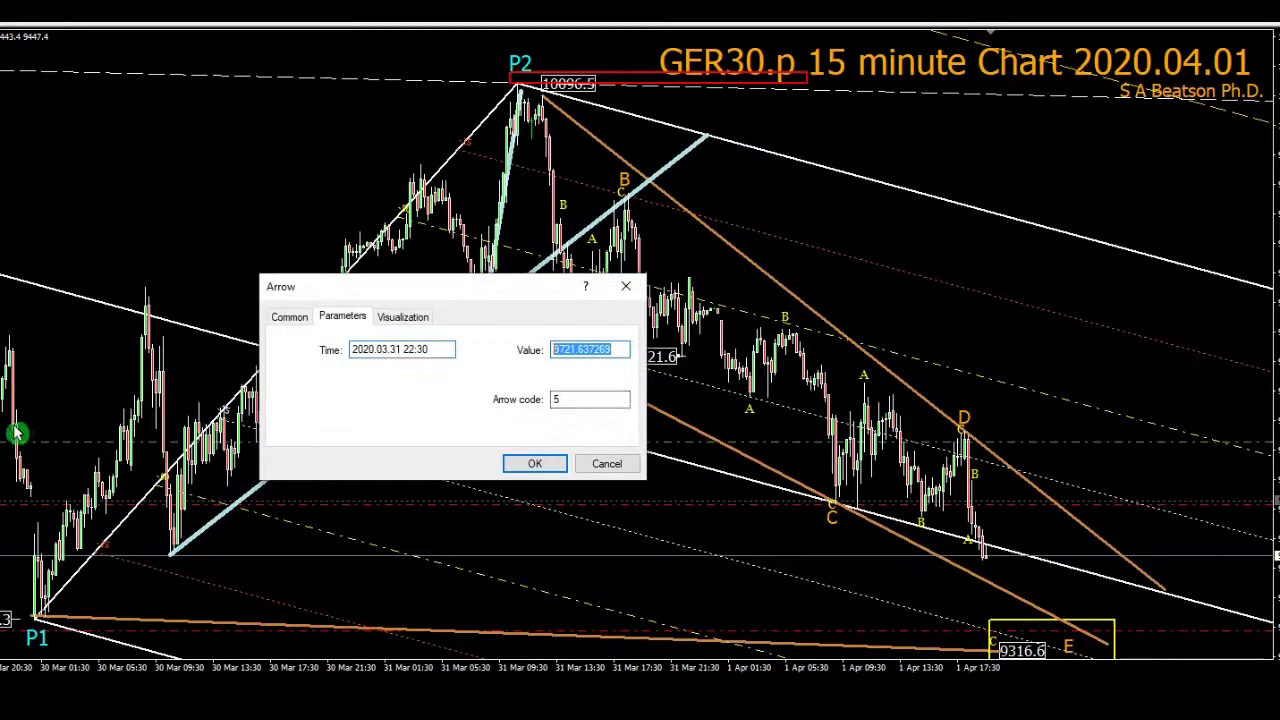
text(957)
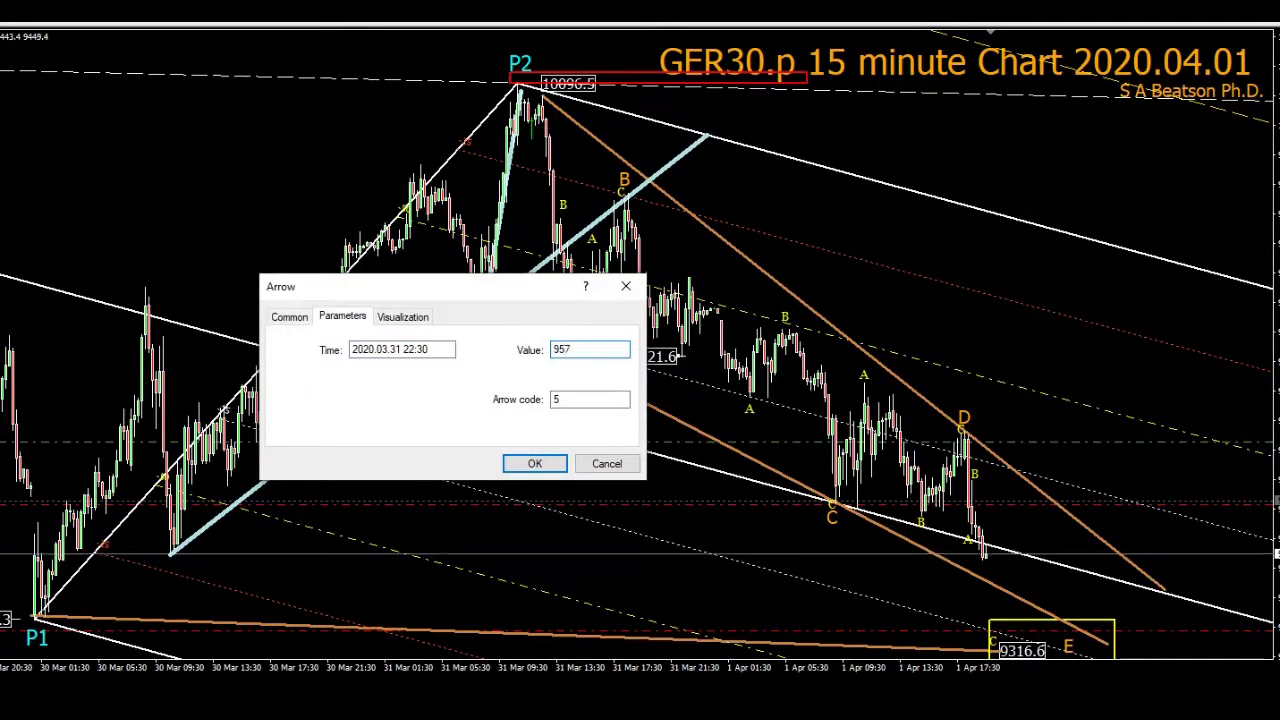
key(BackSpace)
key(BackSpace)
text(757)
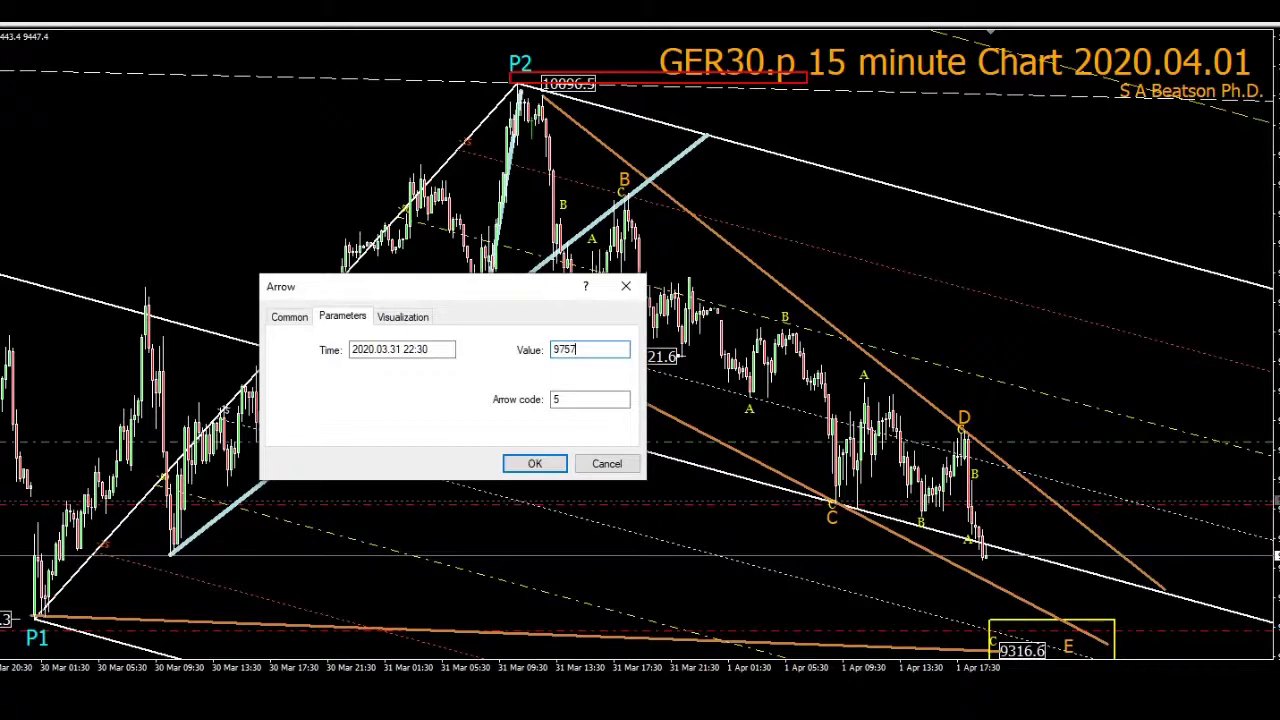
click(522, 470)
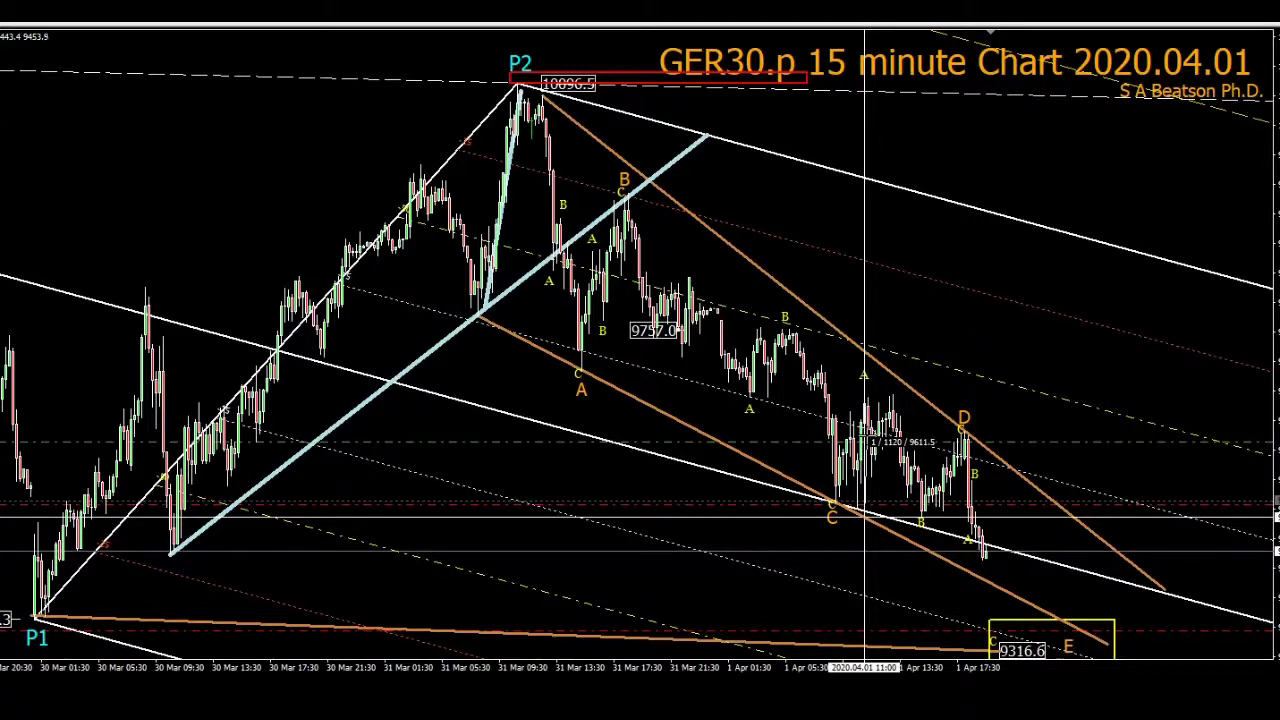
Step: Measure at the 1 April 11:00 candle, place a price label beneath yellow A, and set the label's value to 9611.5
click(865, 517)
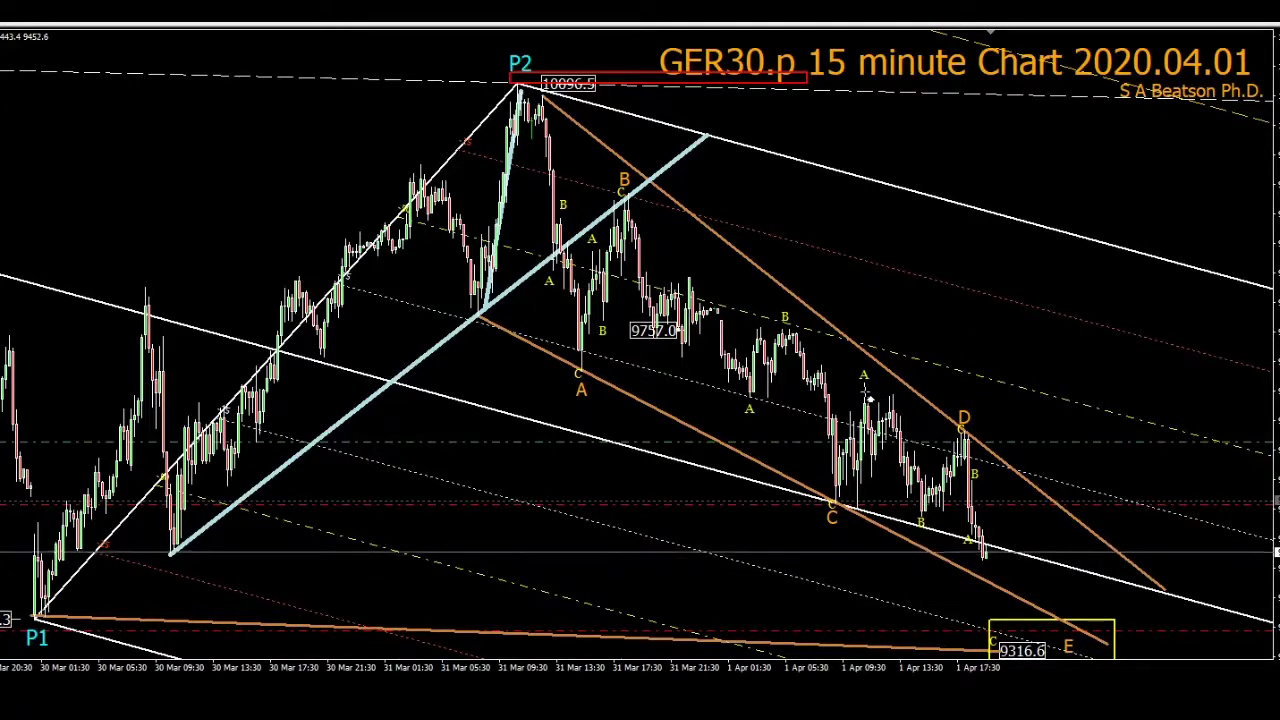
mouse_move(870, 398)
mouse_down()
mouse_move(866, 420)
mouse_move(893, 400)
mouse_up()
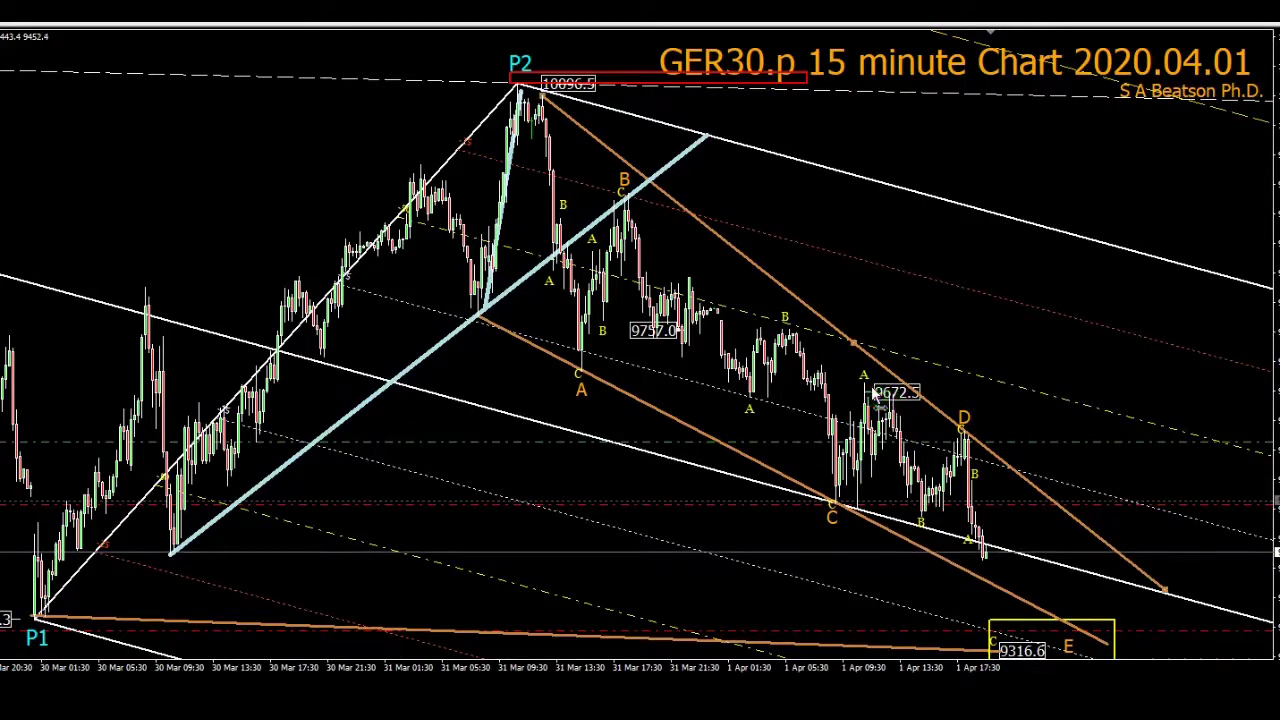
right_click(875, 396)
click(900, 396)
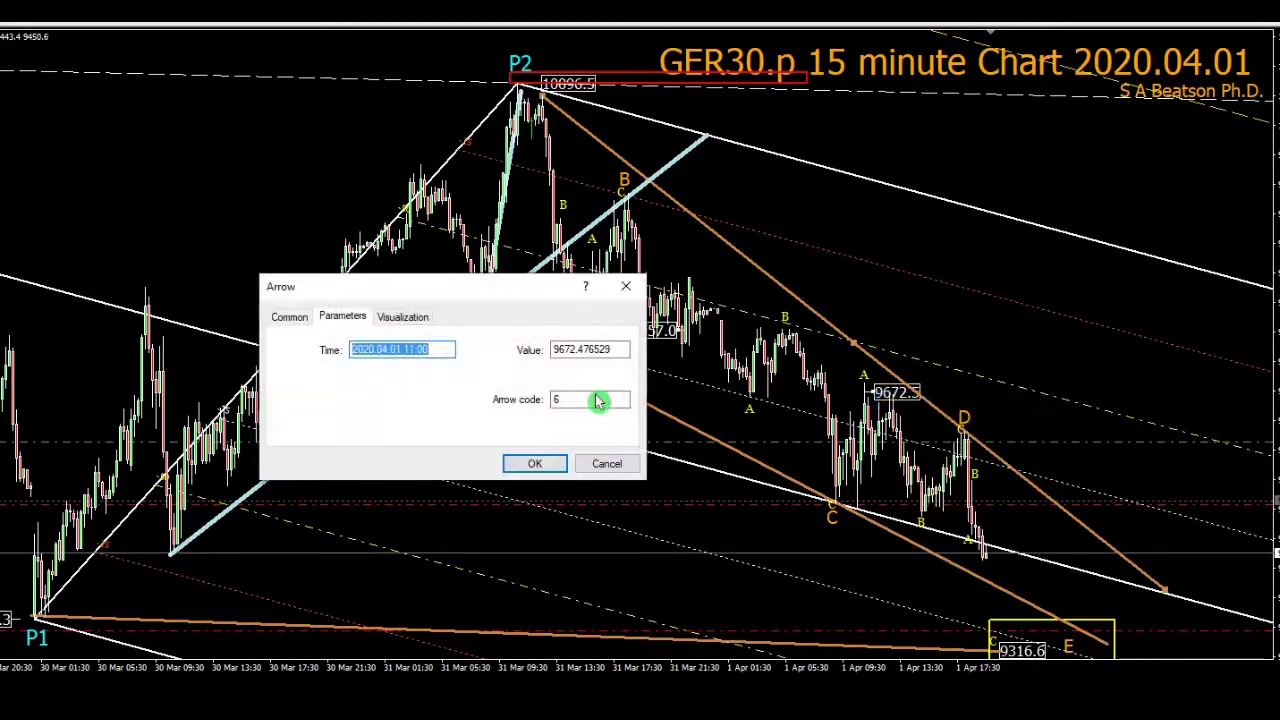
key(Tab)
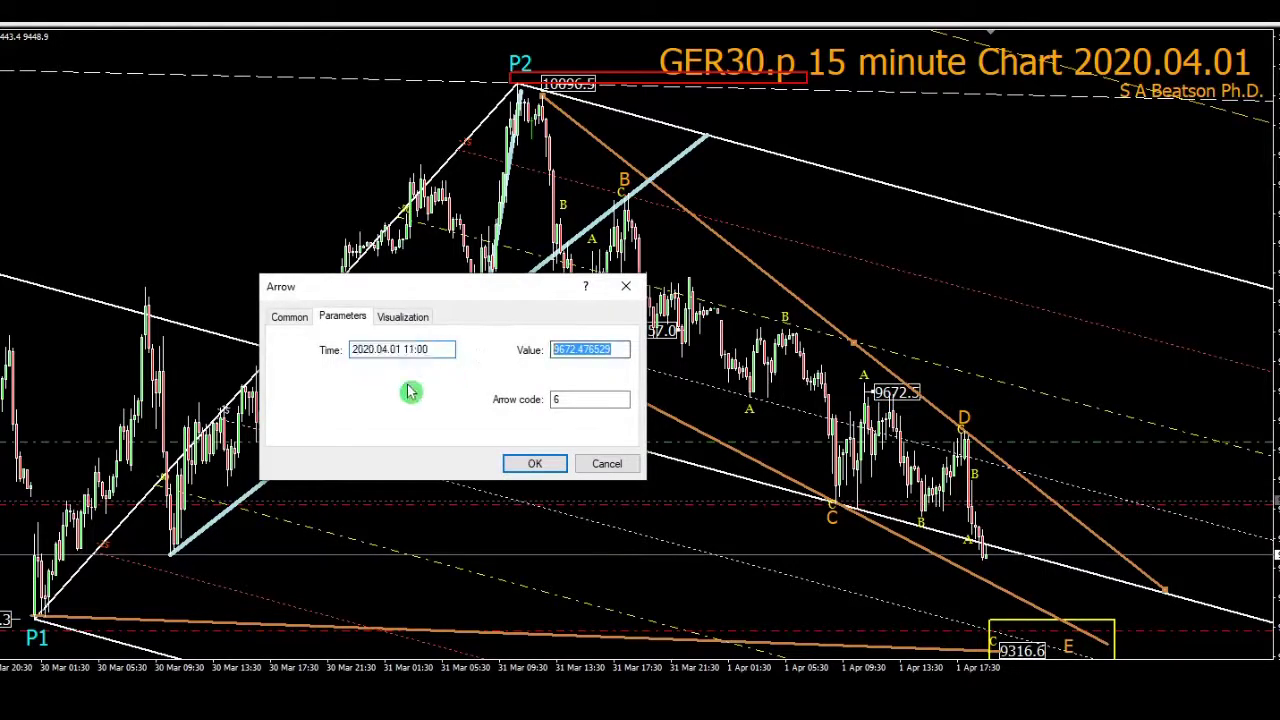
text(9611)
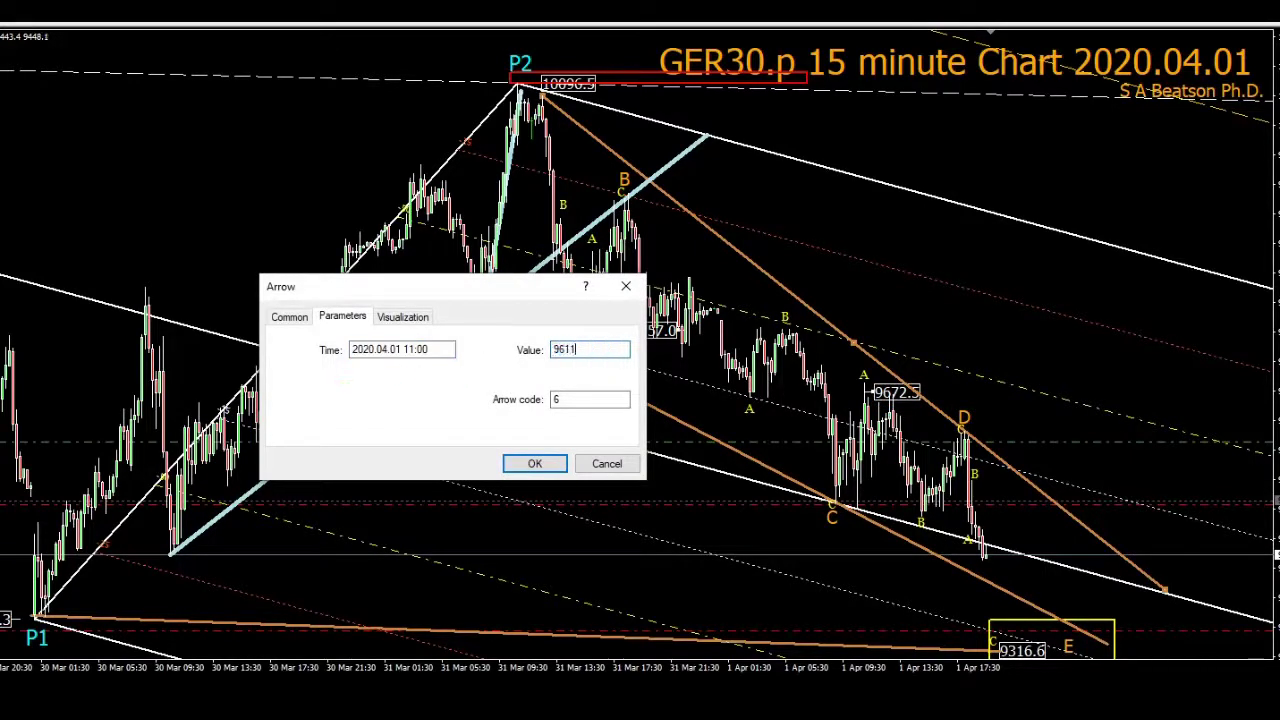
text(.5)
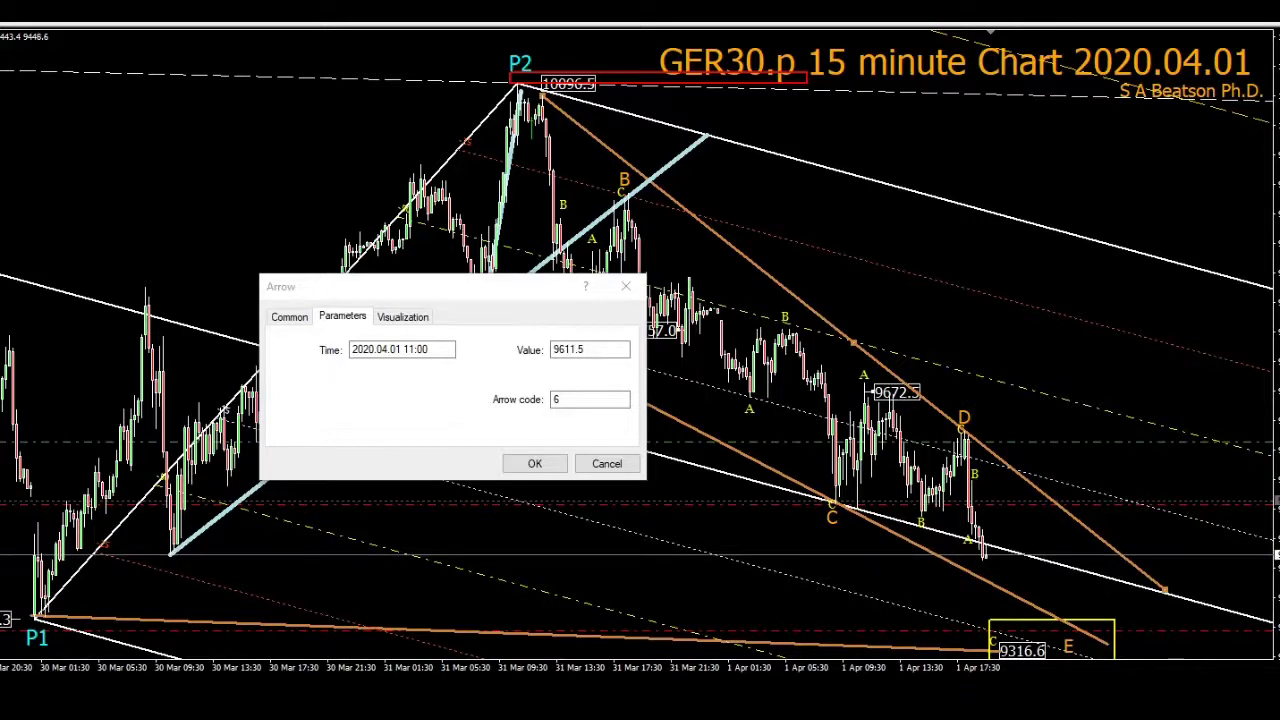
click(533, 465)
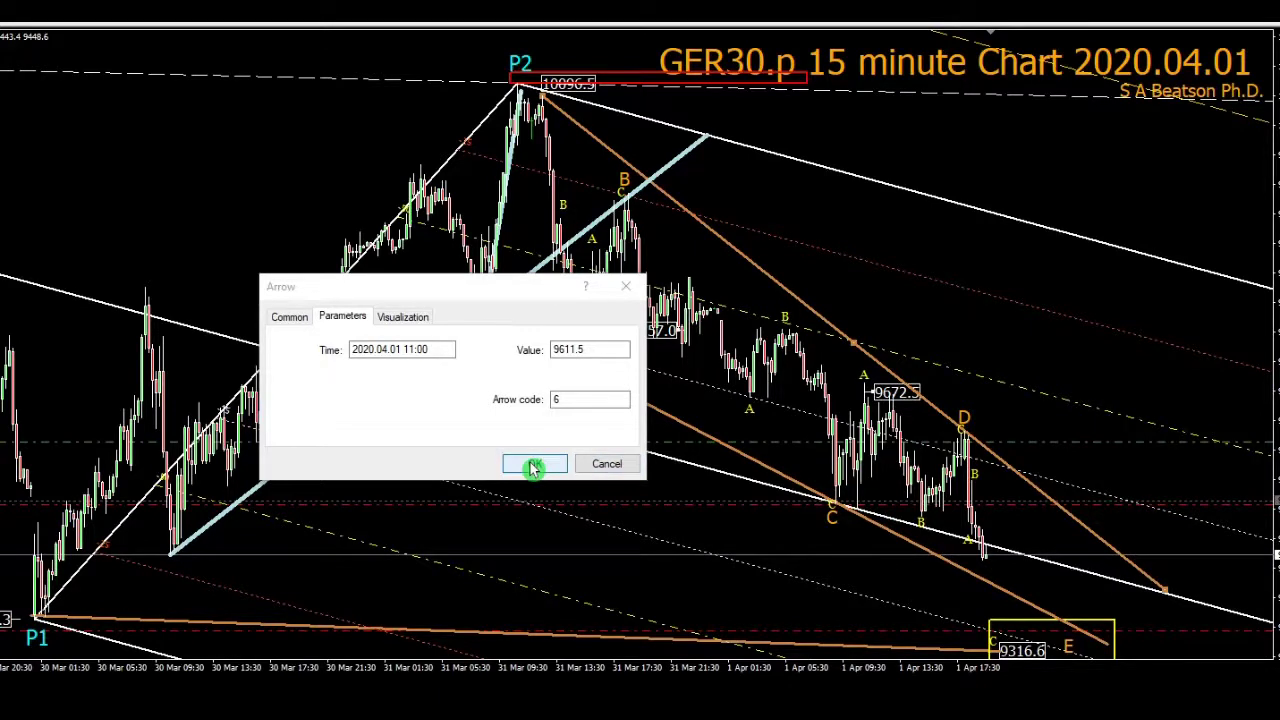
click(533, 465)
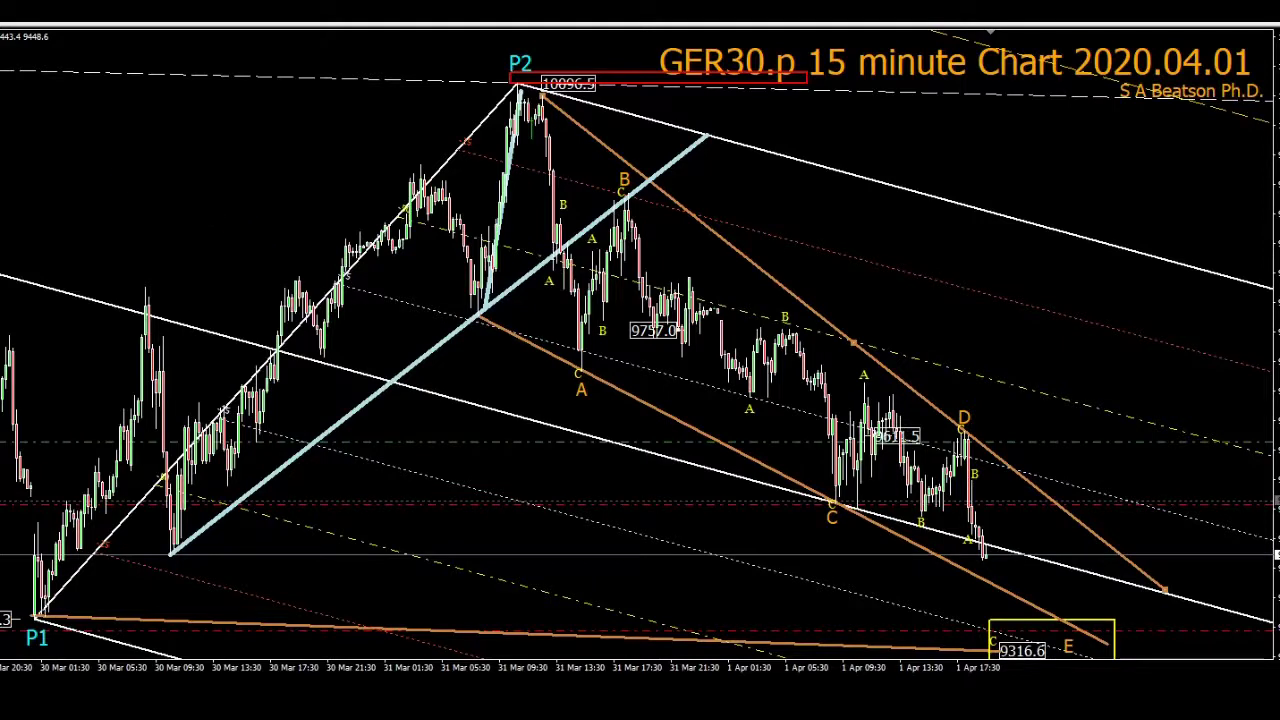
Step: Draw a trendline from beside the 9757.0 price label through the 9611.5 label, ending just beyond the yellow rectangle
middle_click(700, 310)
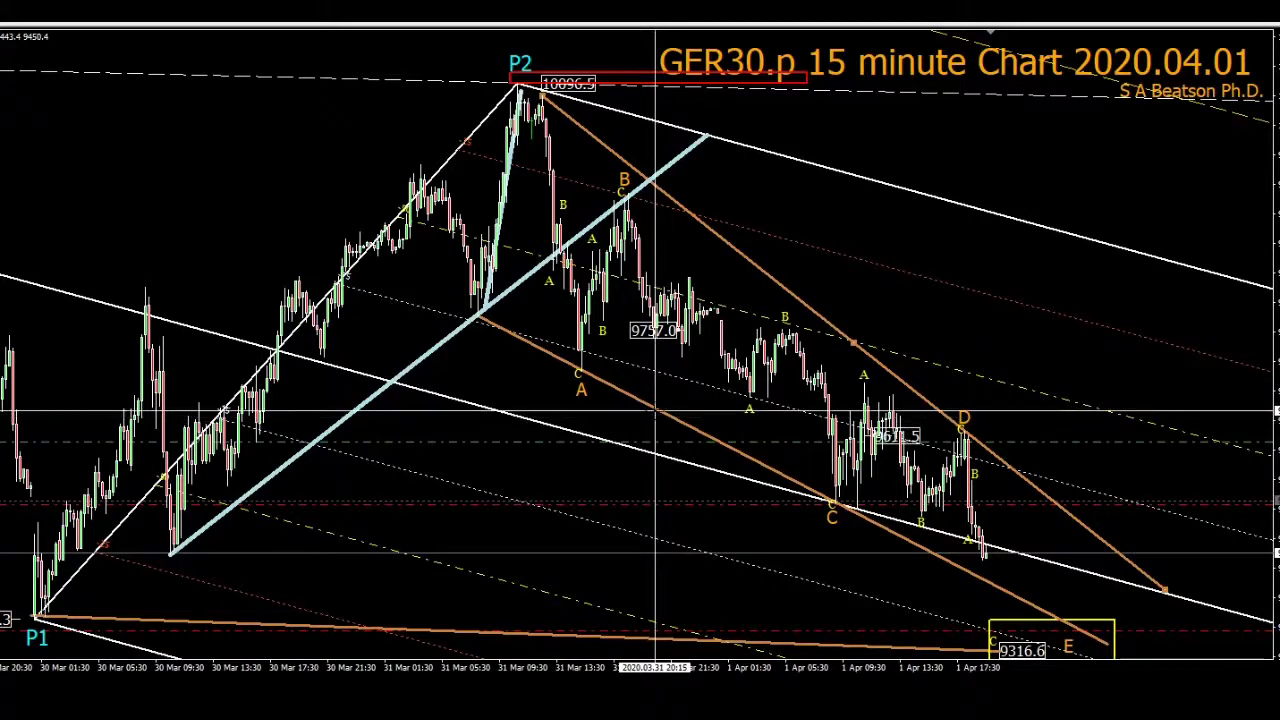
drag(655, 411, 655, 338)
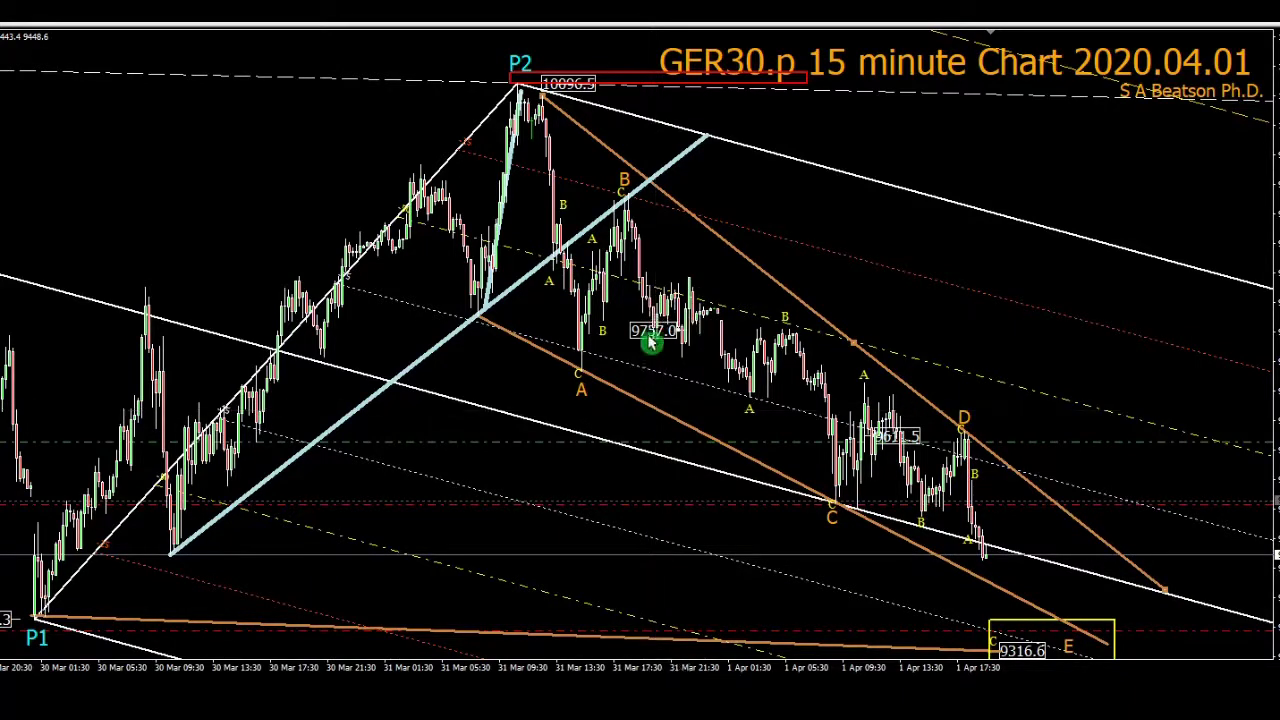
mouse_move(683, 337)
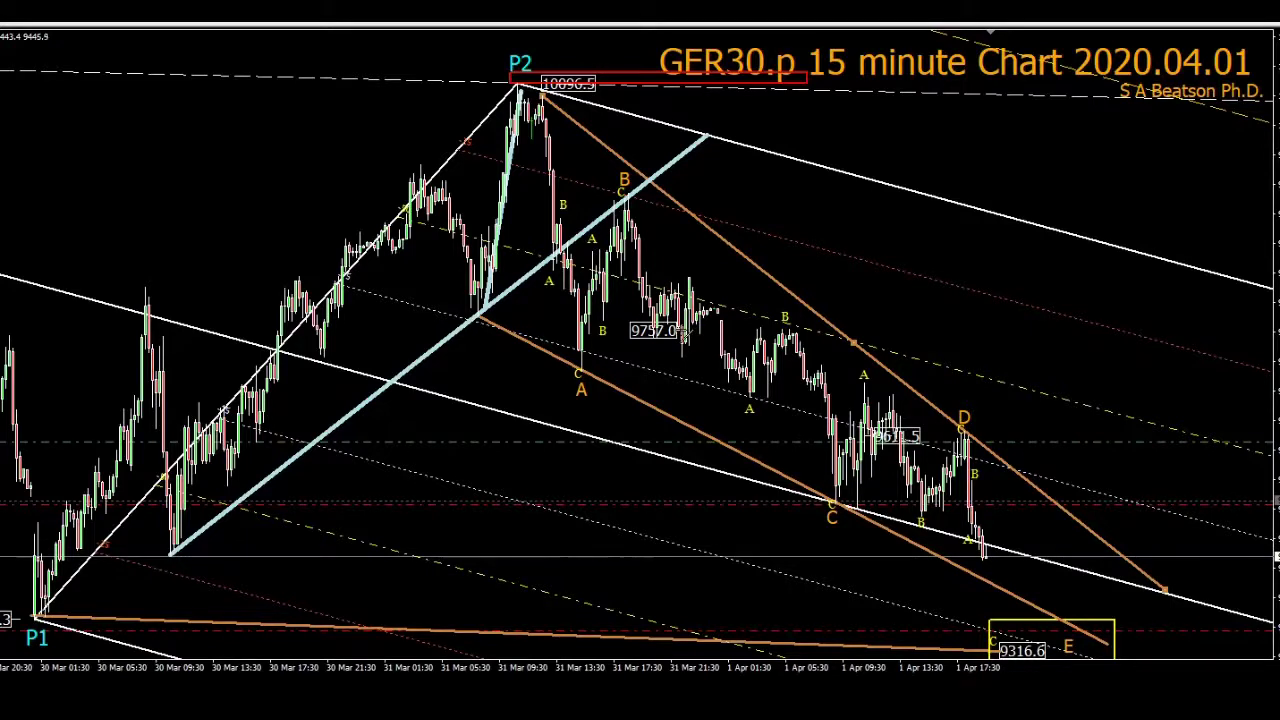
mouse_move(680, 330)
mouse_down()
mouse_move(928, 470)
mouse_move(1175, 645)
mouse_up()
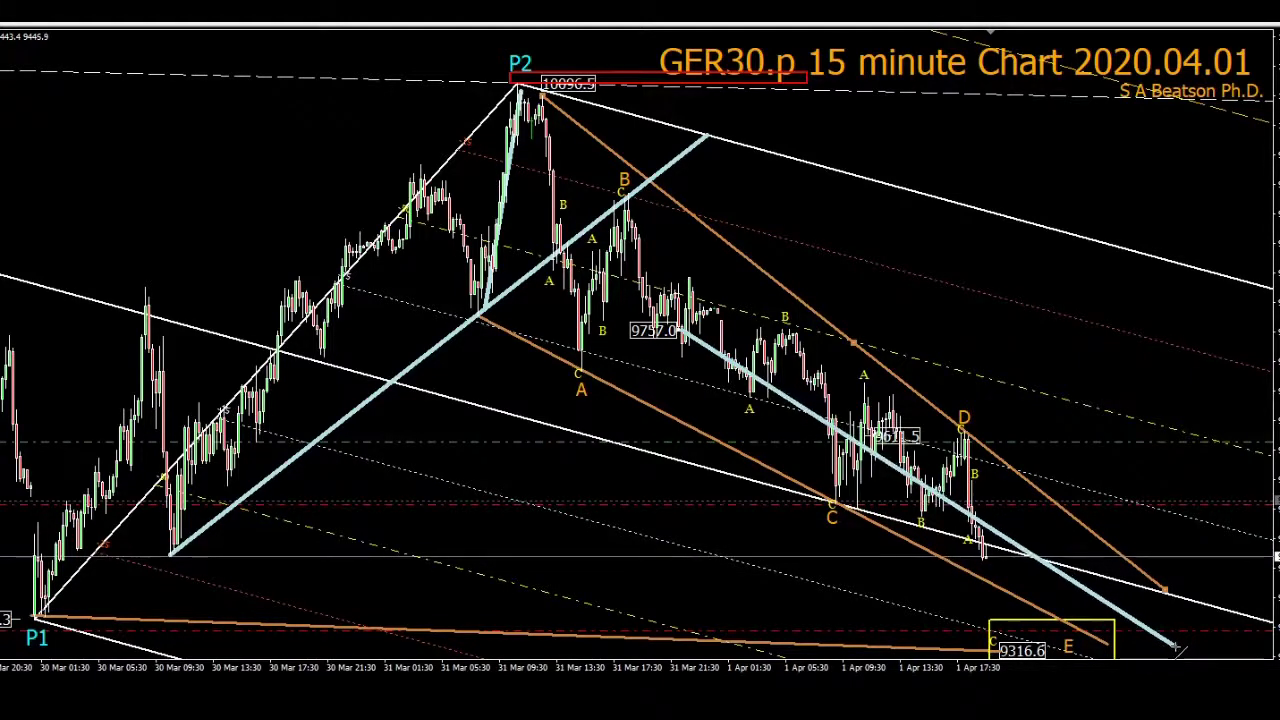
click(1179, 652)
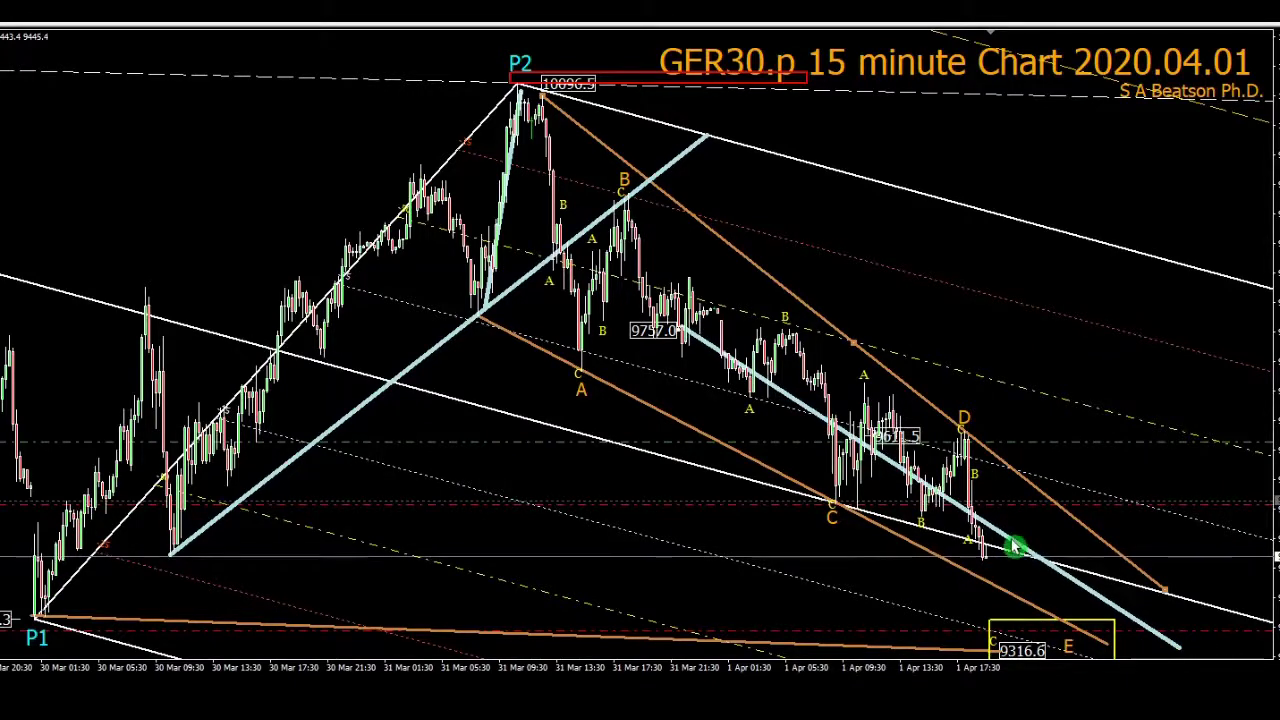
Step: Restyle the new descending trendline with the thinnest width, a dash-dot pattern and the colour Red
right_click(1080, 591)
click(1100, 587)
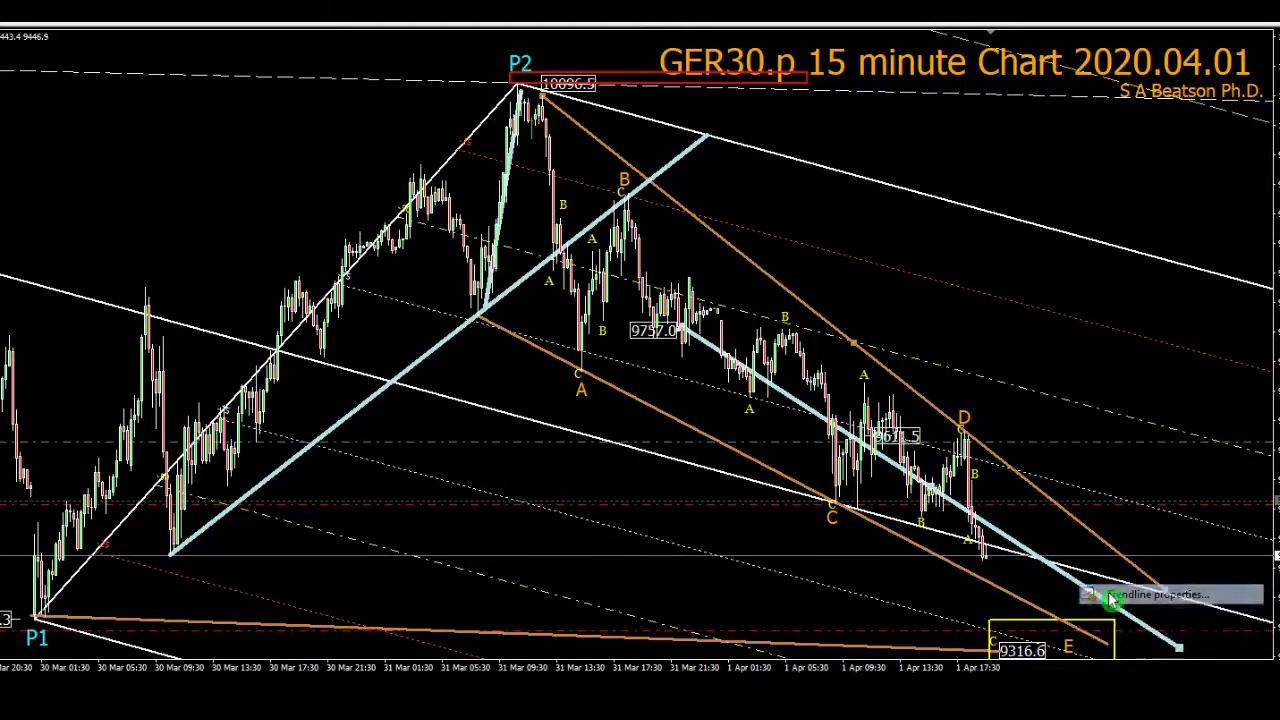
click(597, 401)
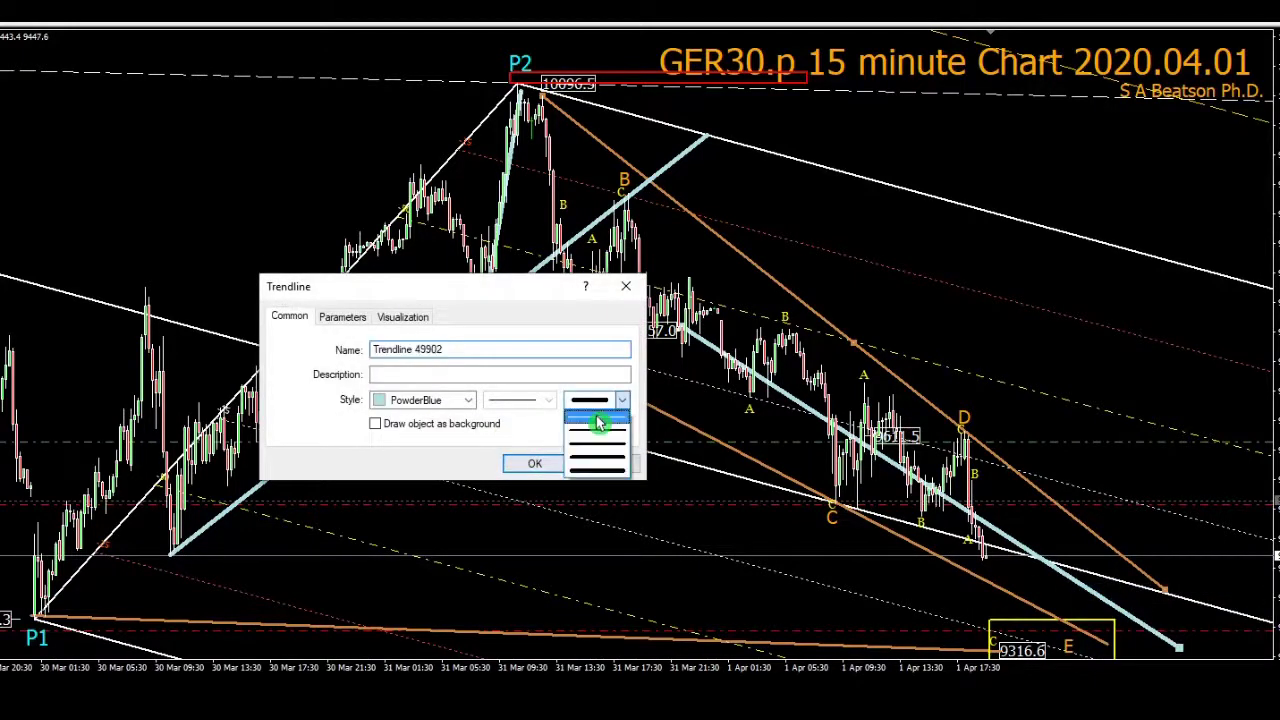
click(605, 420)
click(548, 401)
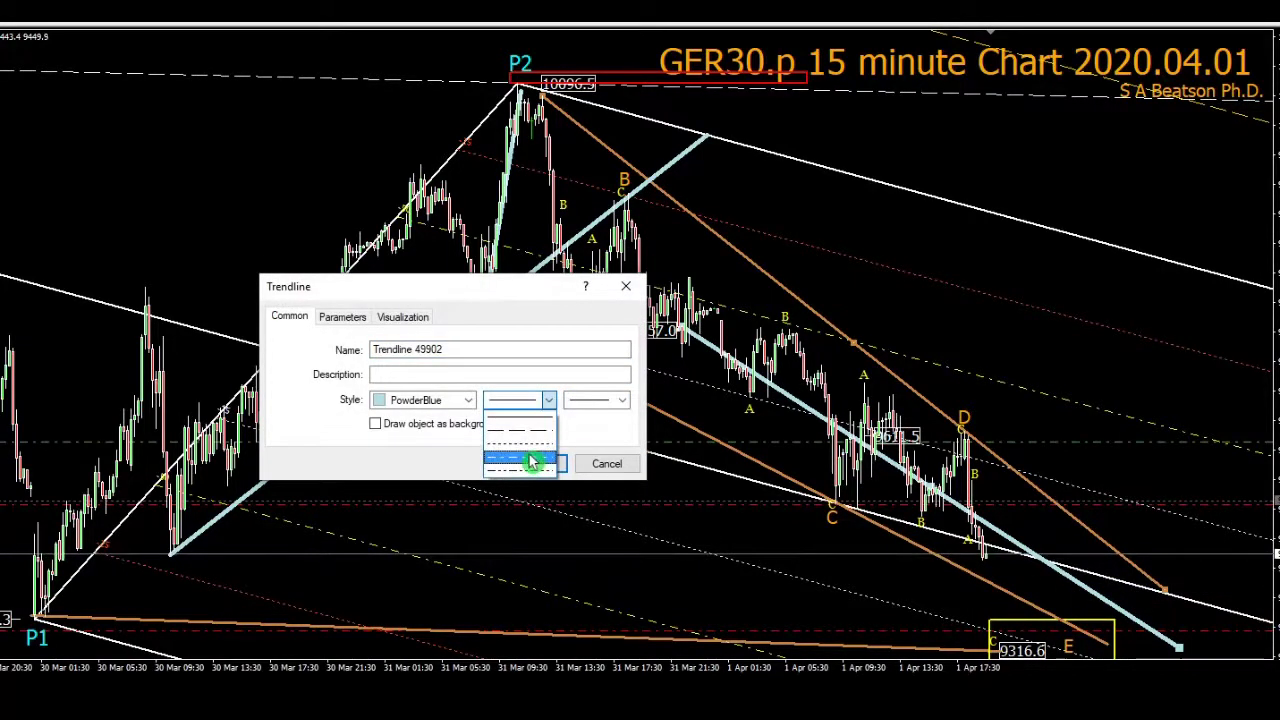
click(510, 457)
click(467, 400)
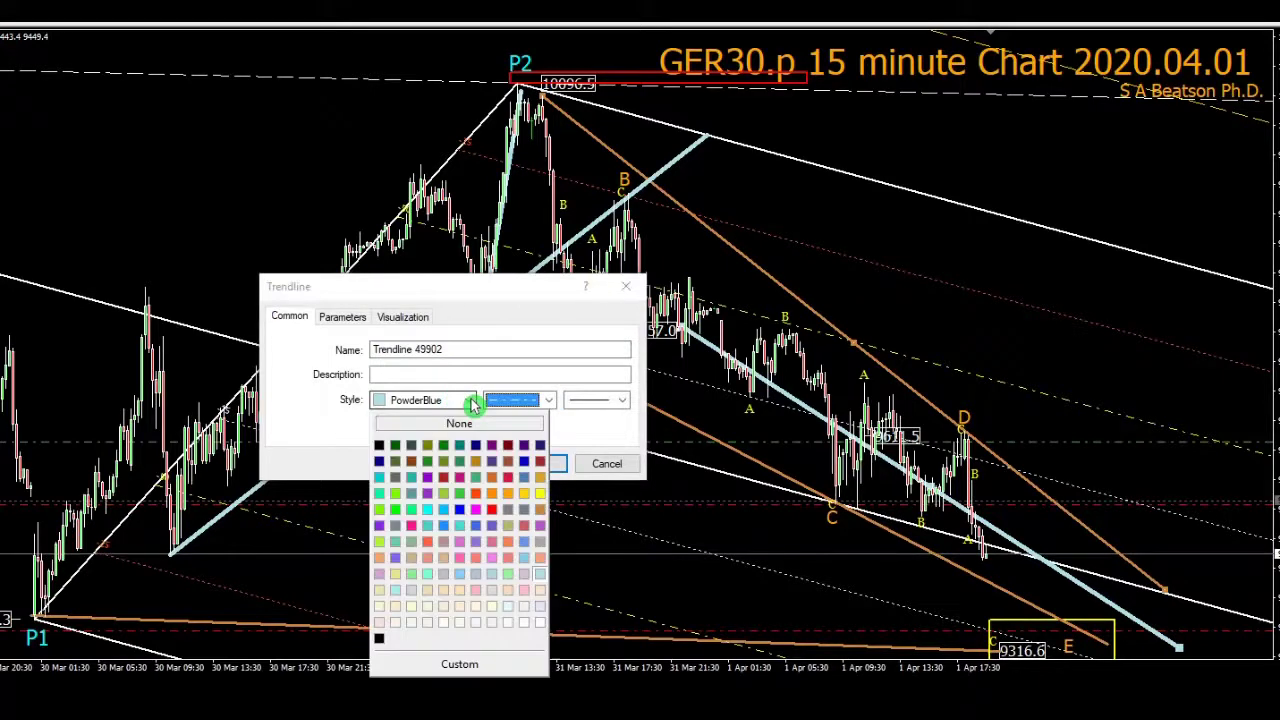
click(493, 512)
click(543, 465)
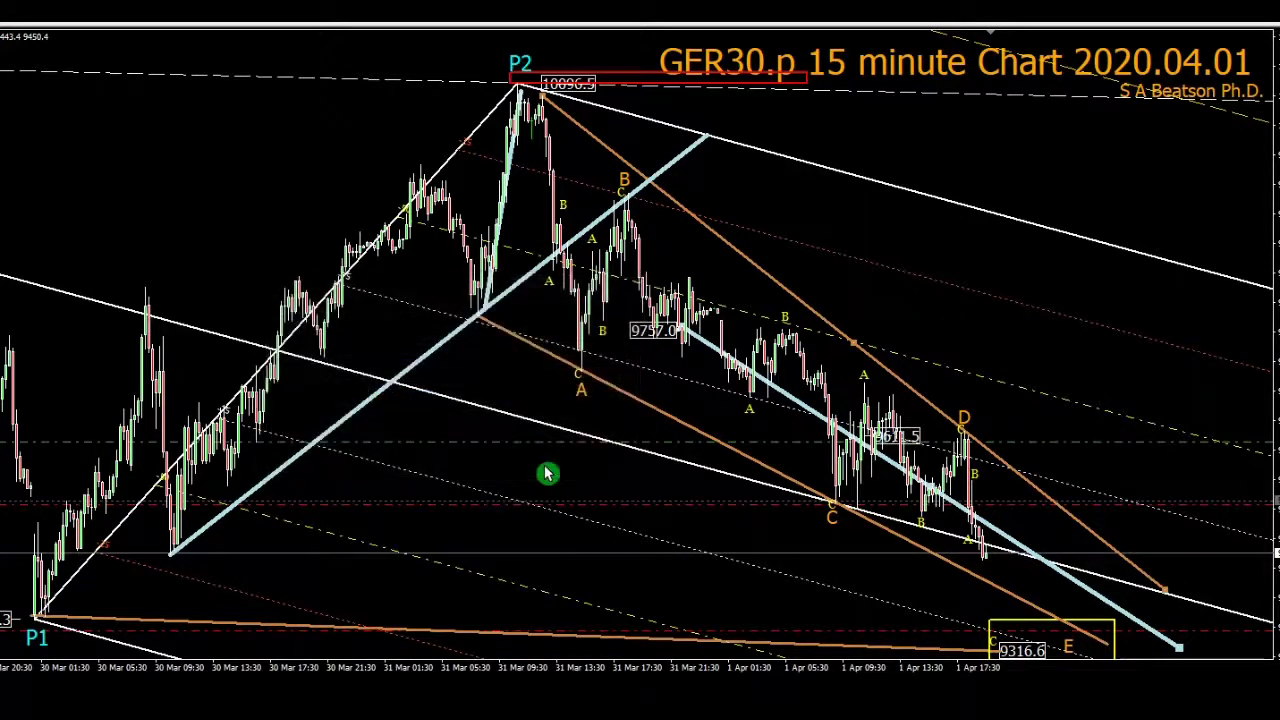
Step: Change the red descending trendline to a solid line with the medium (third) thickness
right_click(1005, 543)
click(1030, 547)
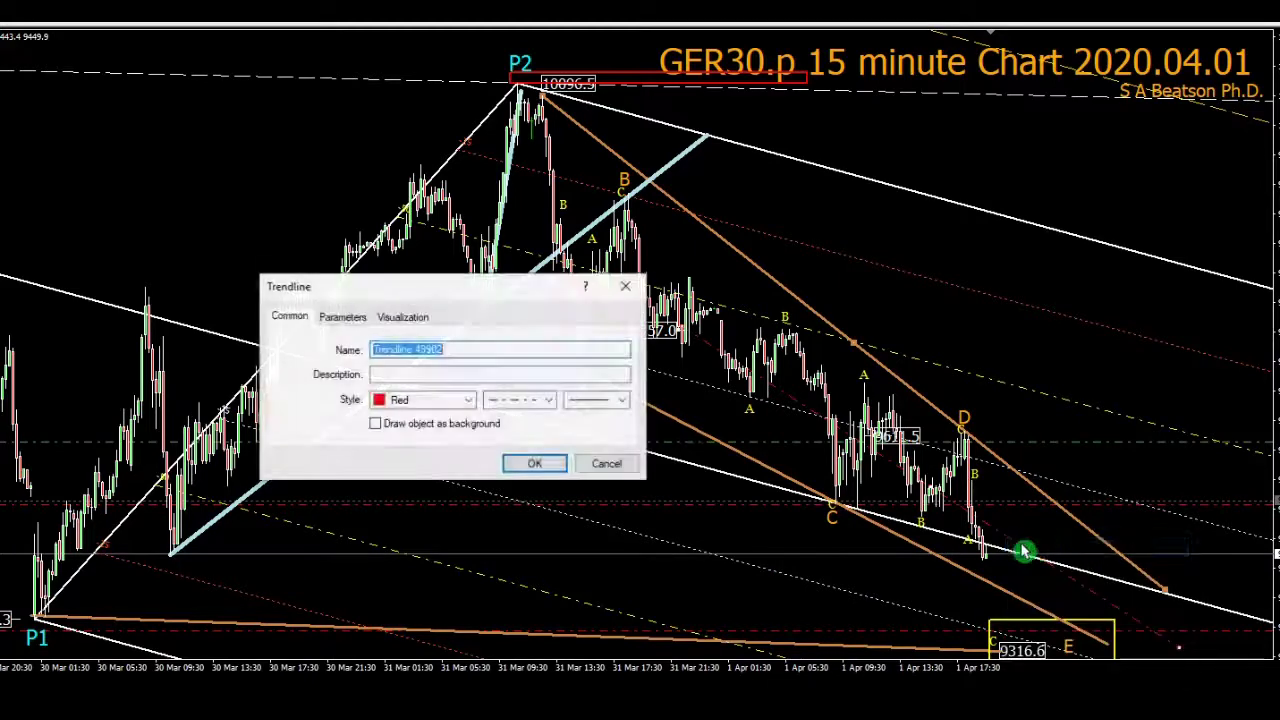
click(518, 400)
click(522, 420)
click(615, 402)
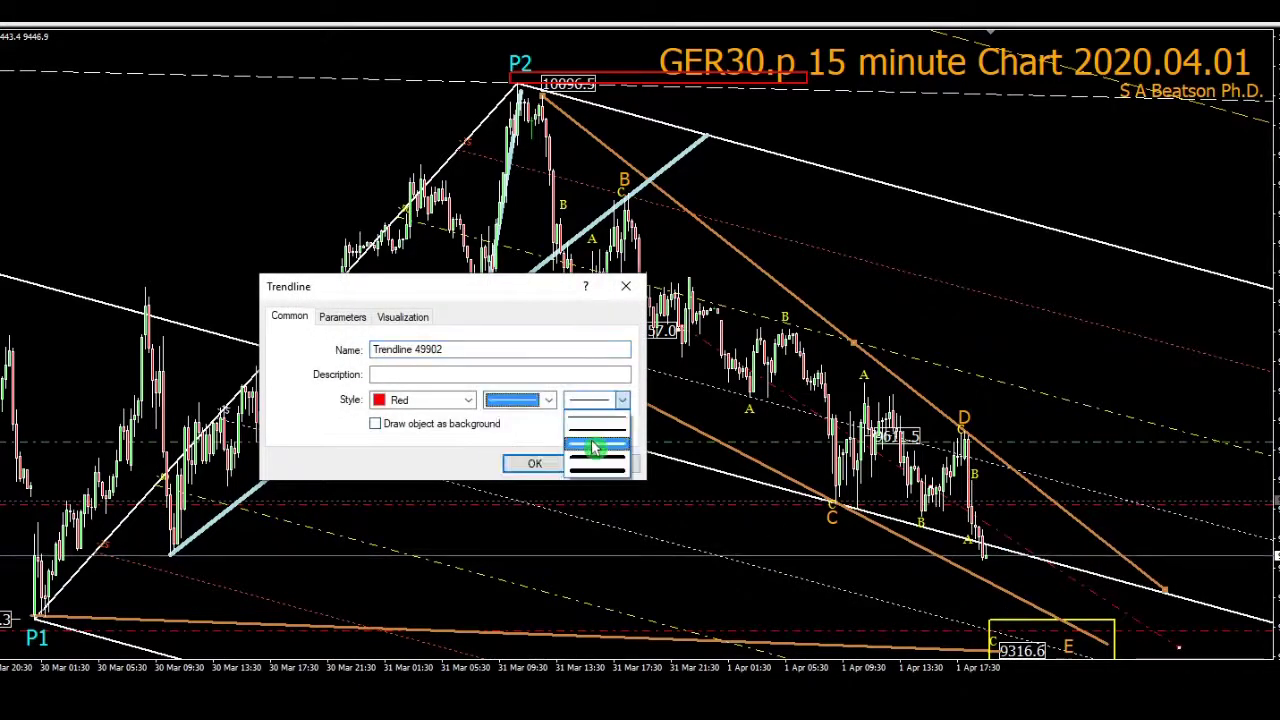
click(596, 448)
click(553, 466)
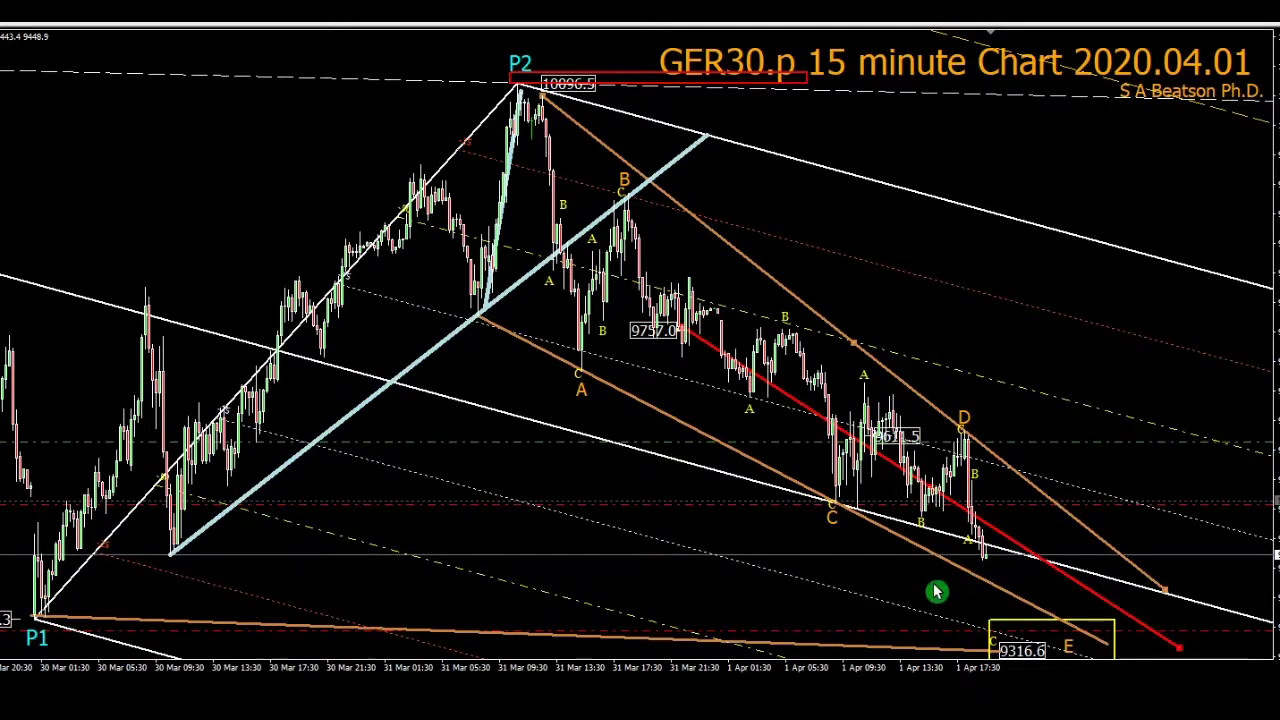
Step: Move the 9757.0 price label back to the 31 March 18:15 candle just below orange B
key(plus)
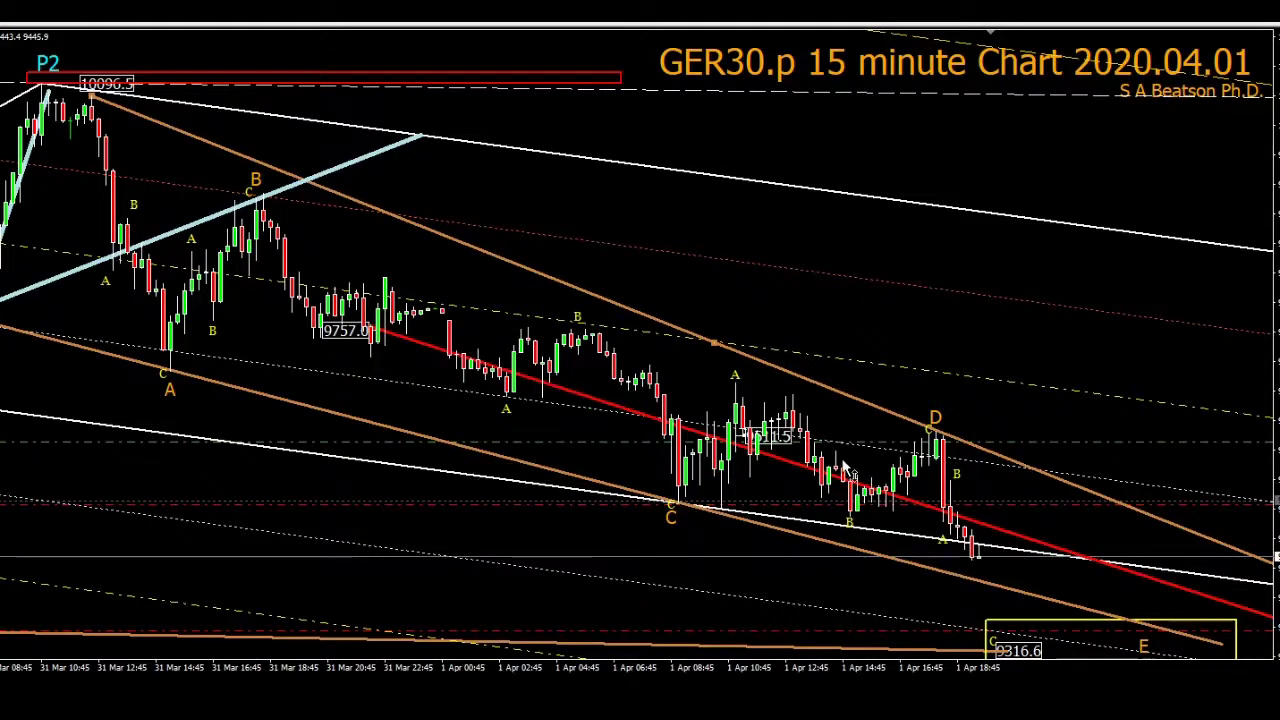
mouse_move(373, 338)
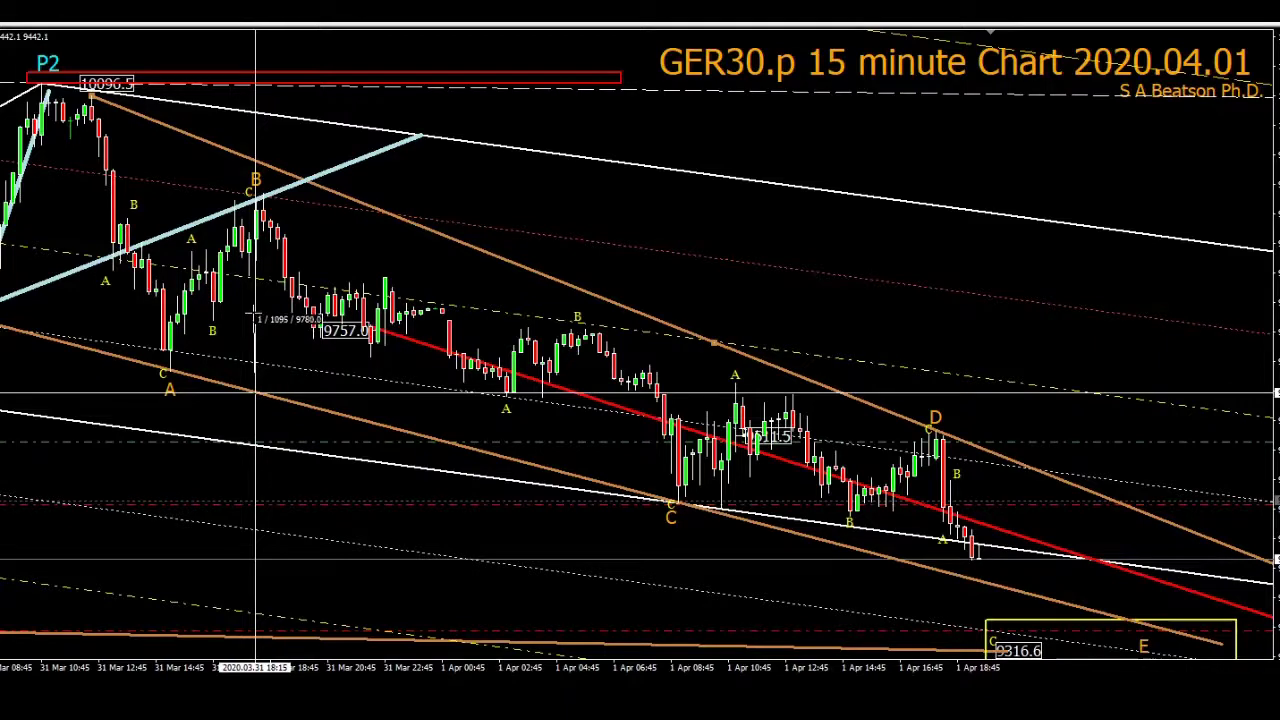
click(256, 320)
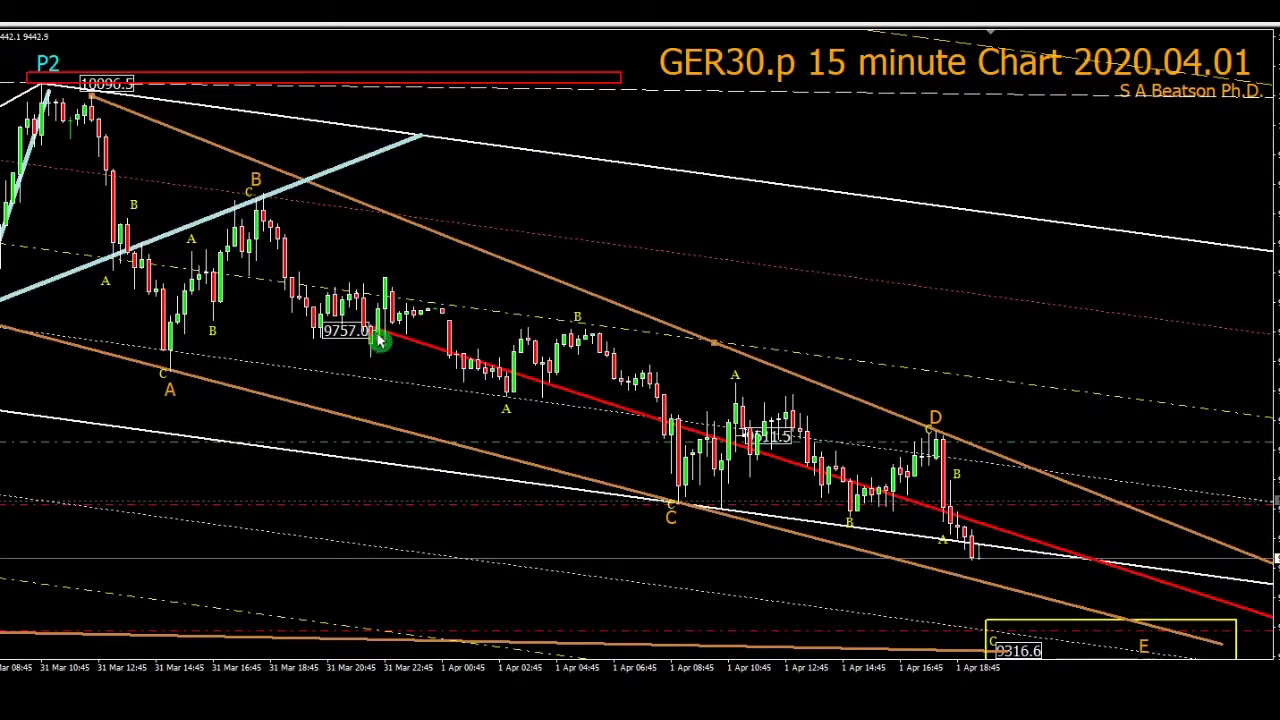
drag(377, 340, 250, 236)
right_click(249, 230)
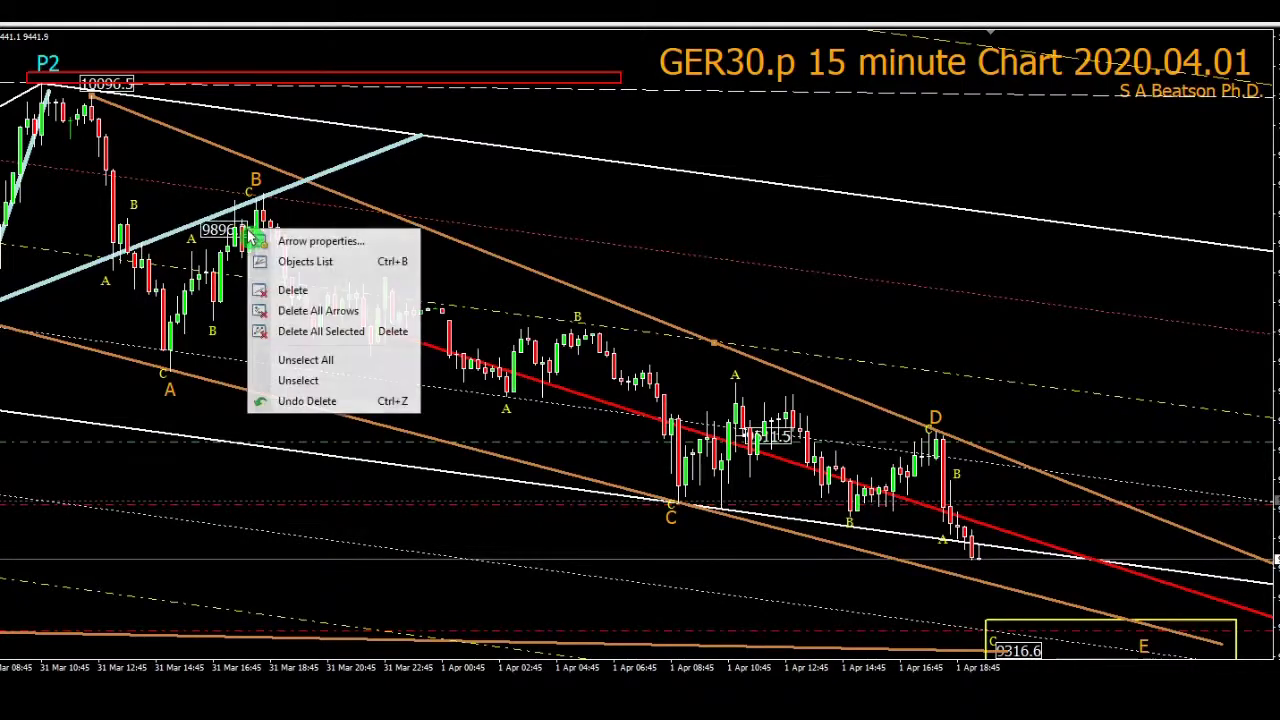
click(289, 243)
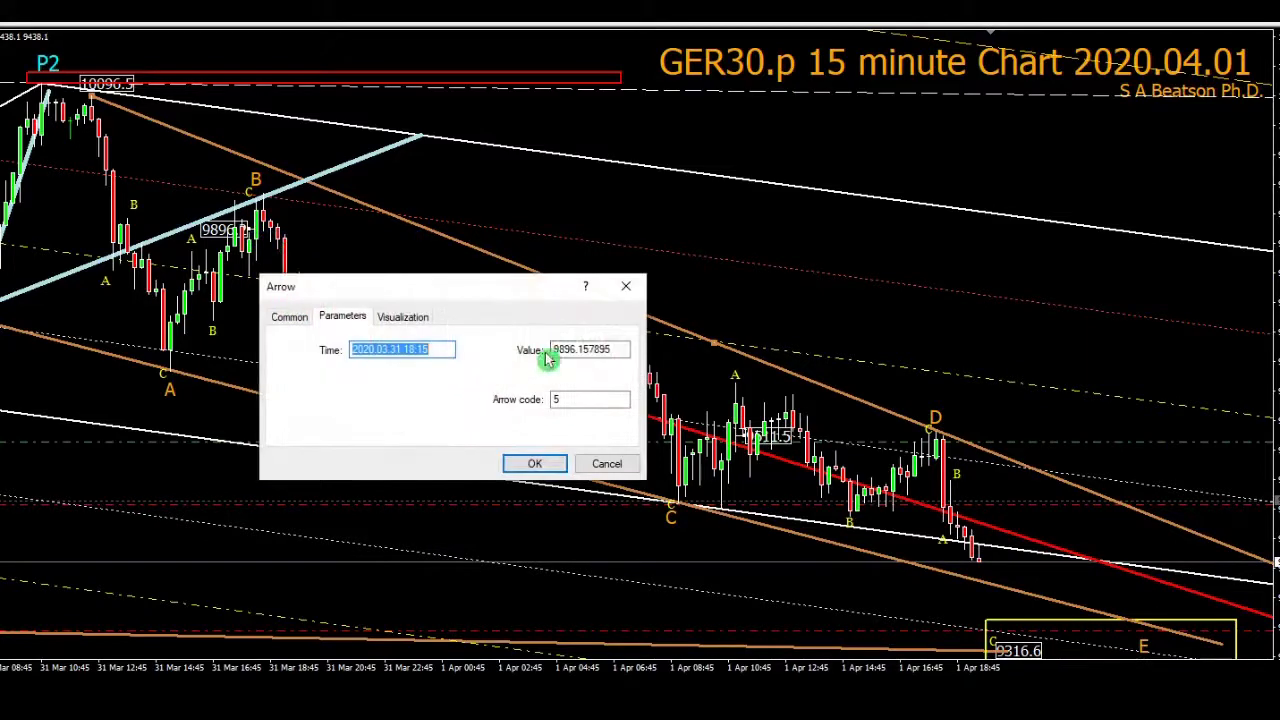
drag(628, 349, 482, 338)
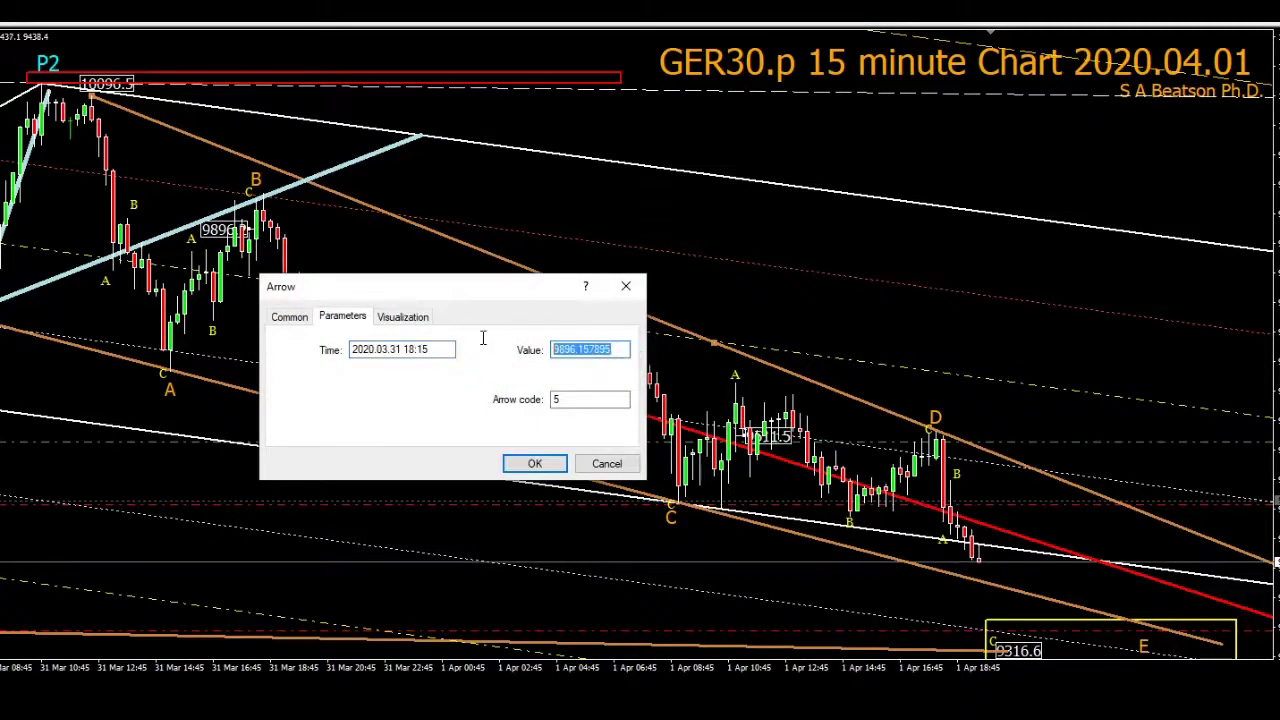
click(604, 463)
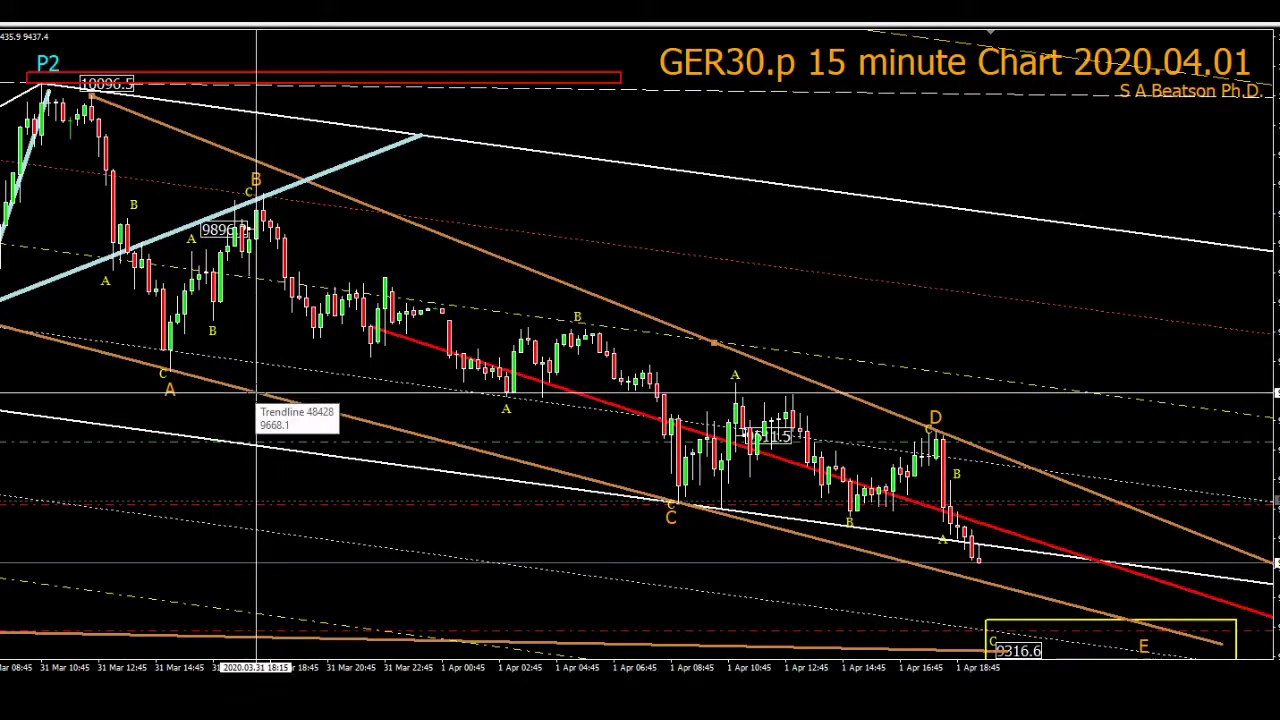
Step: Set the price label at 31 March 18:15 to 9827, start the red trendline from it, and deselect all objects
drag(257, 395, 257, 281)
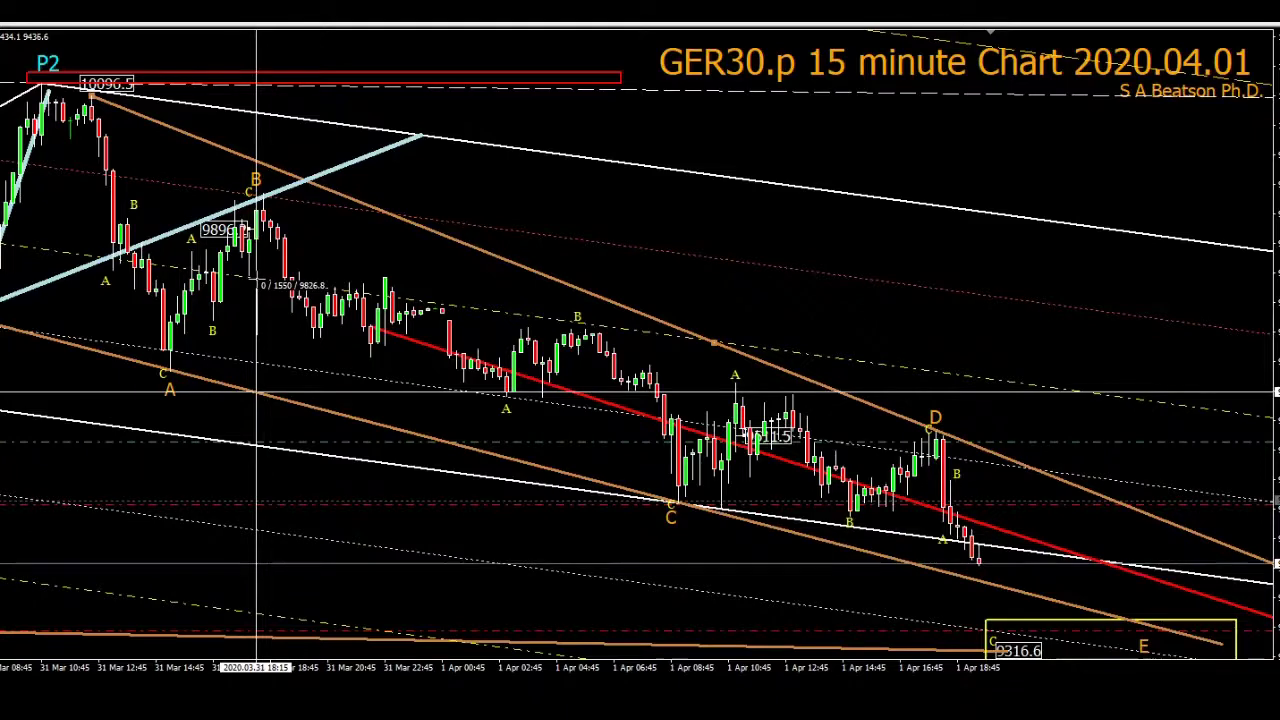
drag(257, 280, 257, 243)
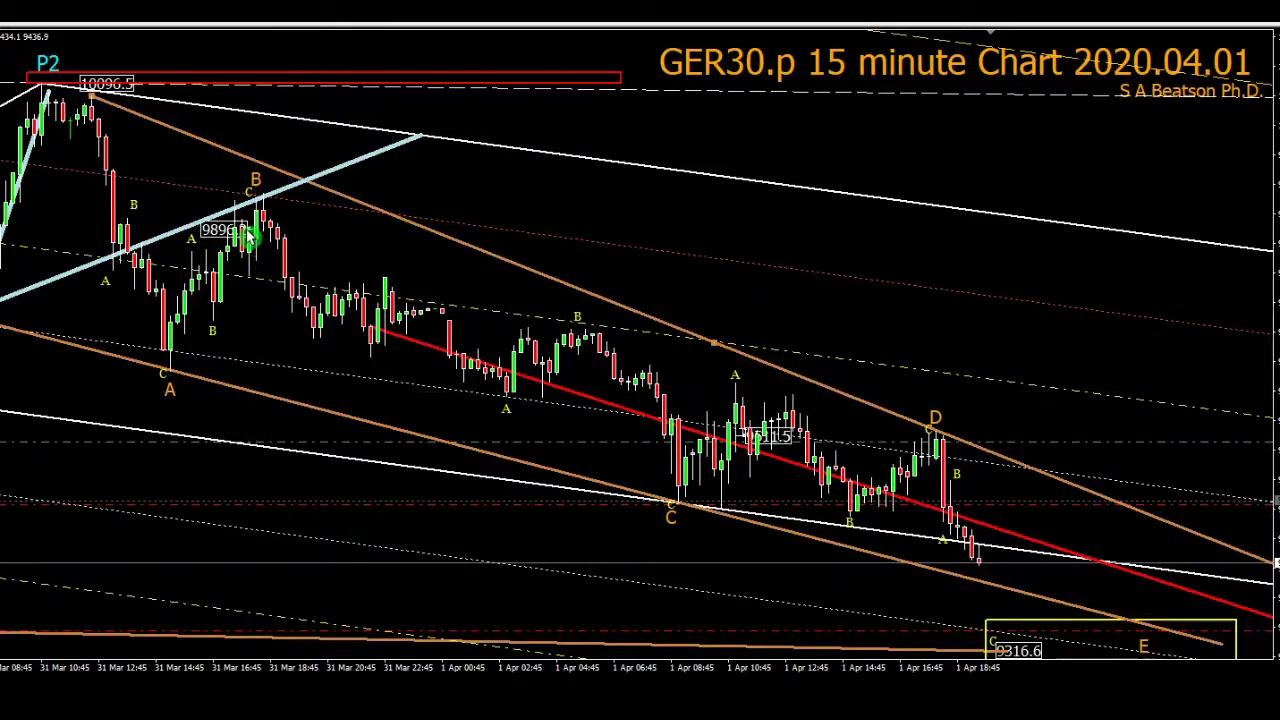
right_click(255, 232)
click(272, 241)
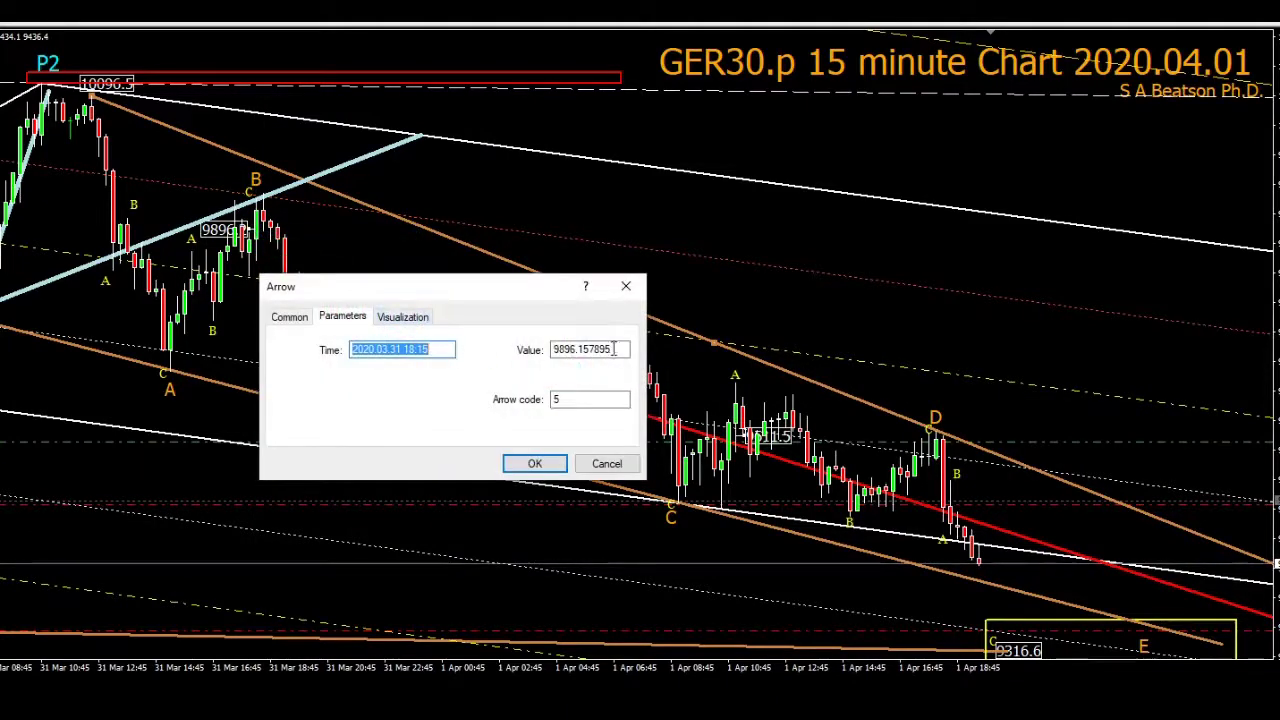
double_click(605, 349)
text(9)
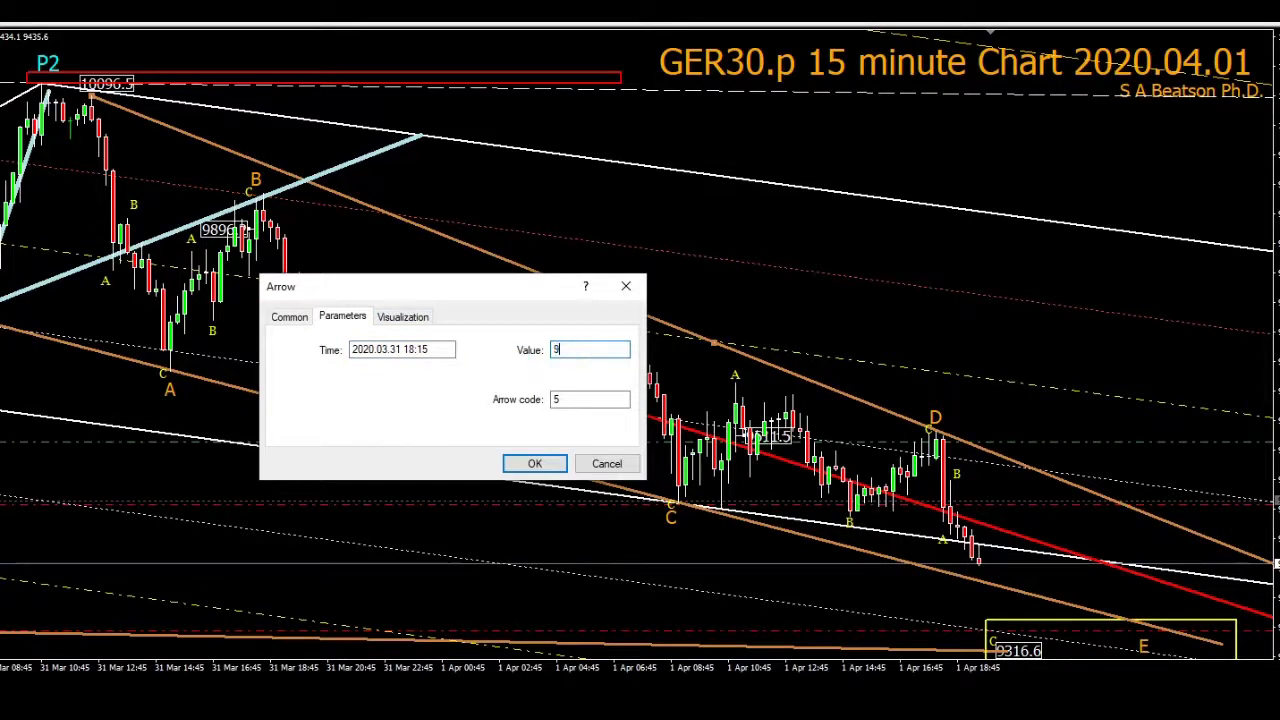
text(827)
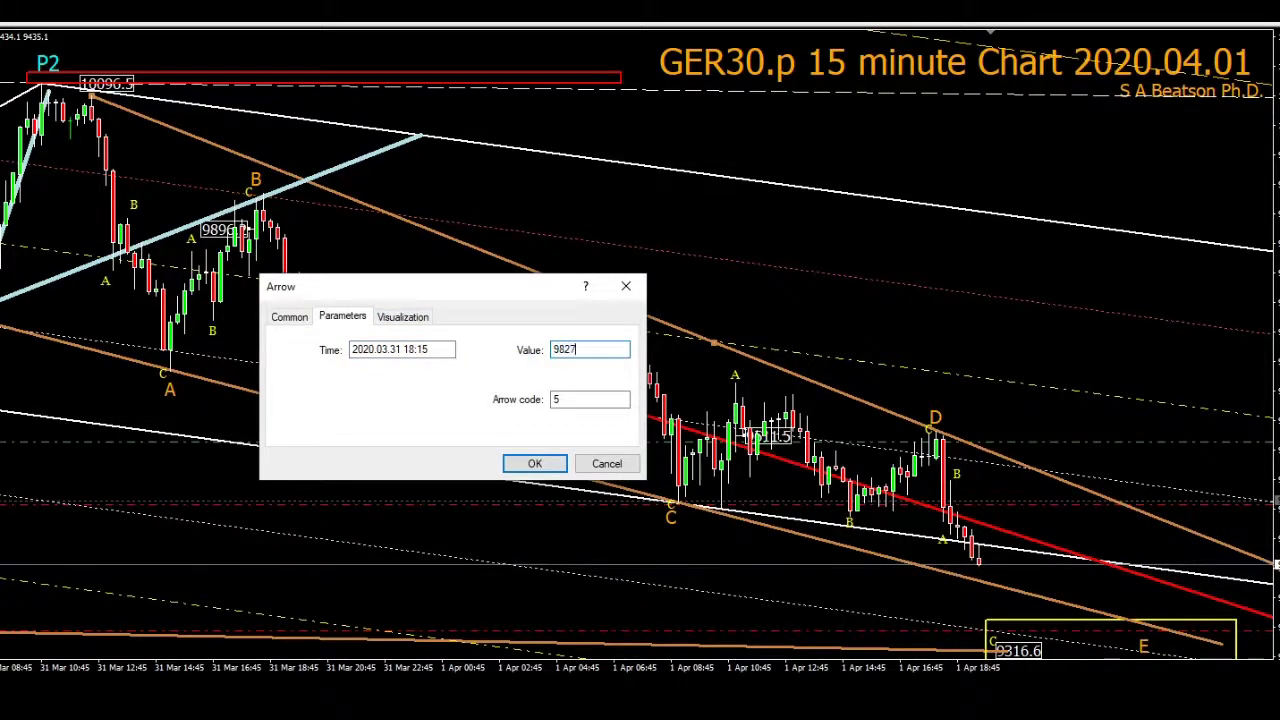
click(535, 464)
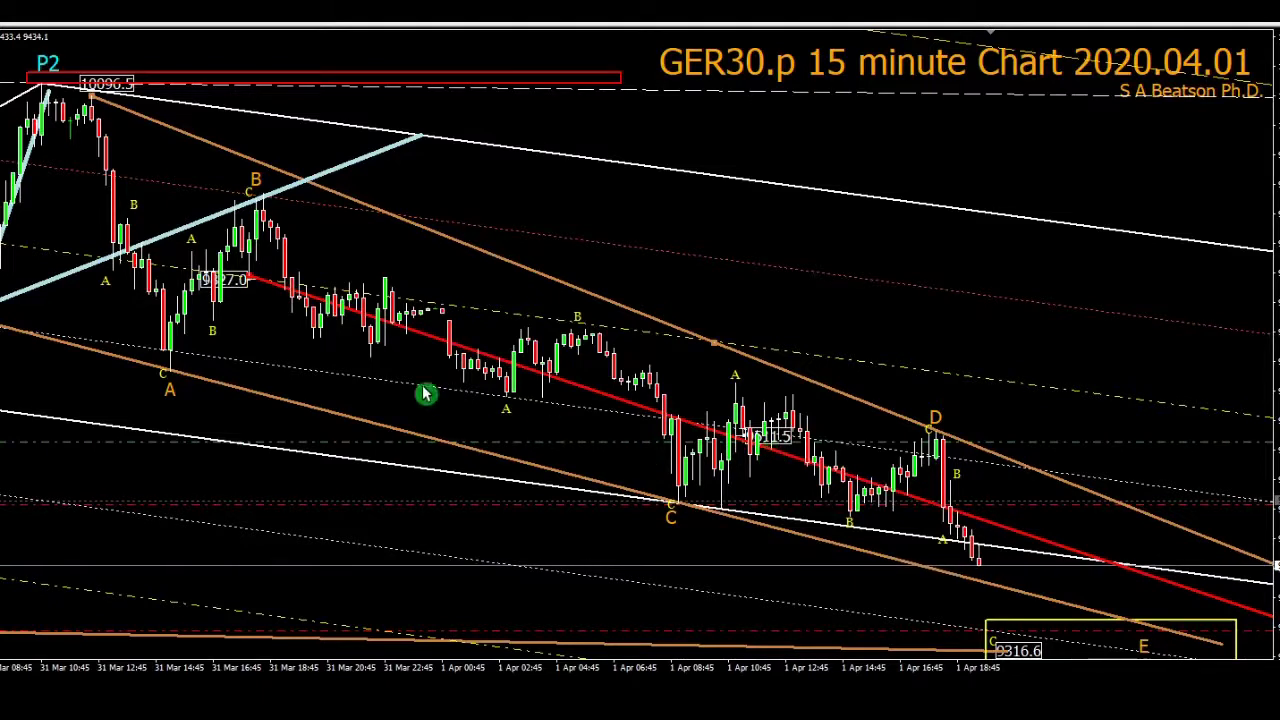
right_click(420, 340)
click(494, 457)
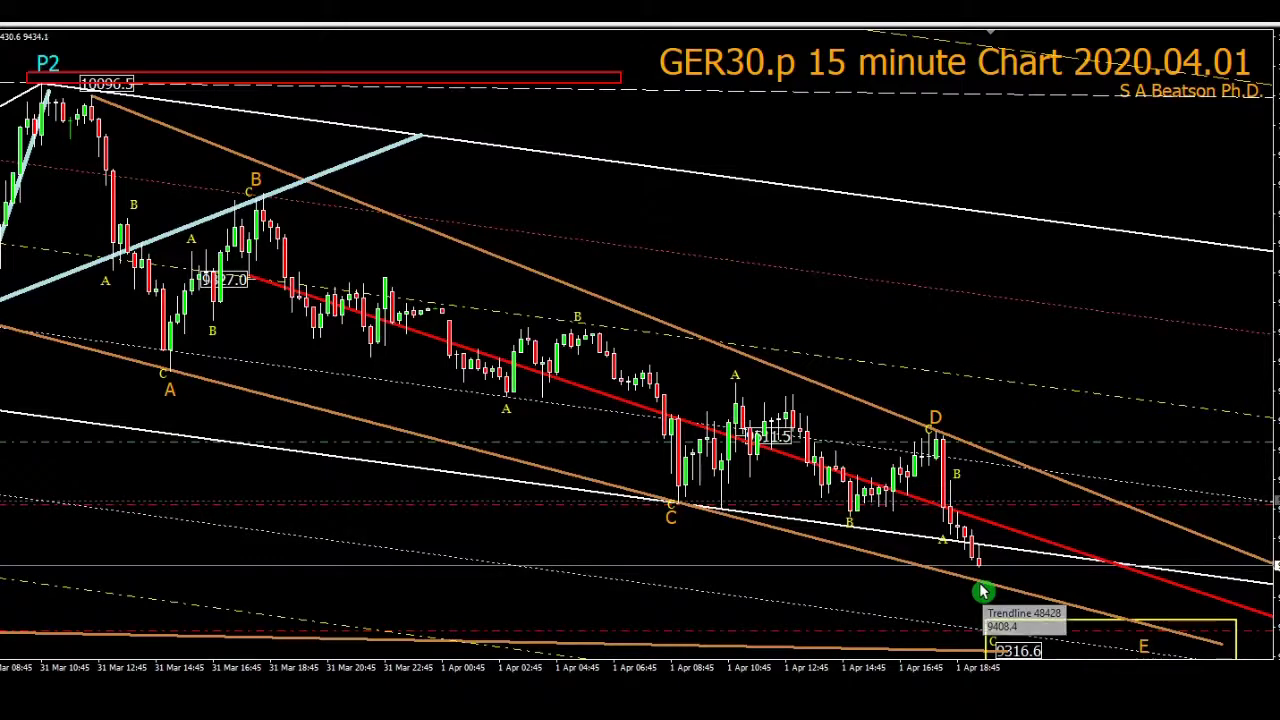
Step: Move the orange E label to the near edge of the yellow target box, beside the small C and 9316.6 price label
click(922, 590)
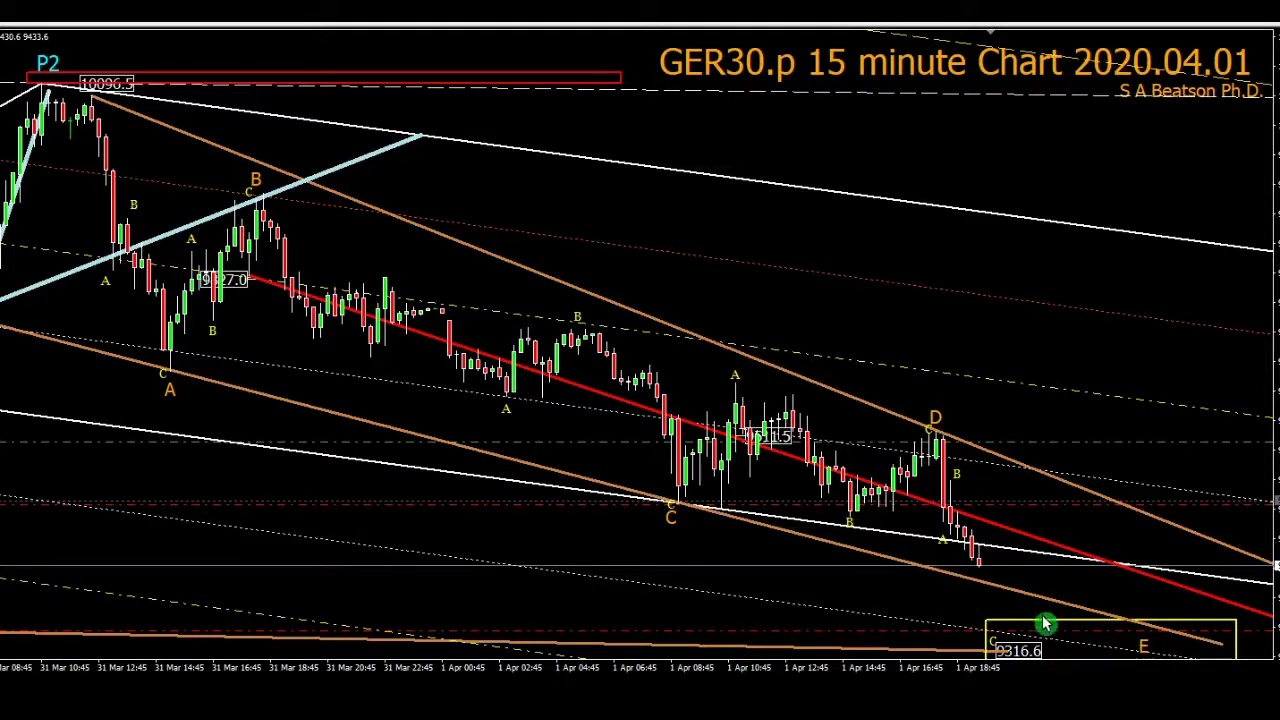
drag(1145, 651, 984, 641)
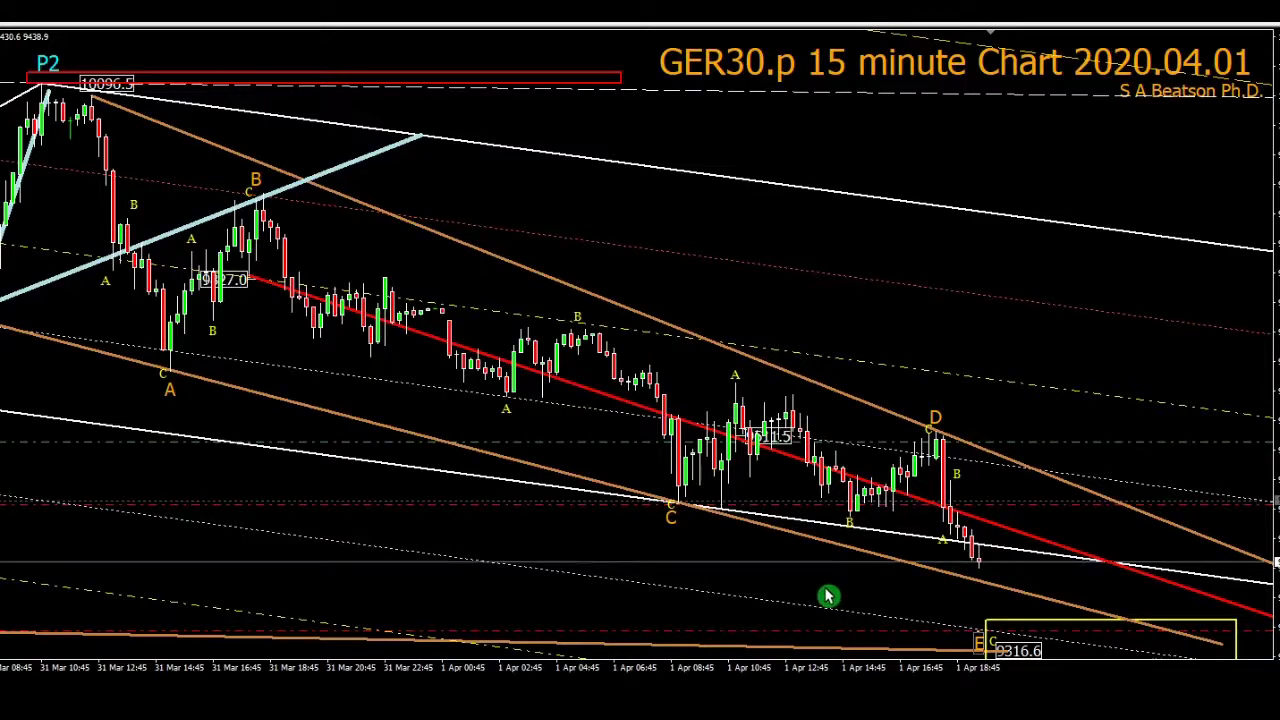
Step: Turn on the level lines of the white median line set that is anchored on the early 1 April high, C and D
key(minus)
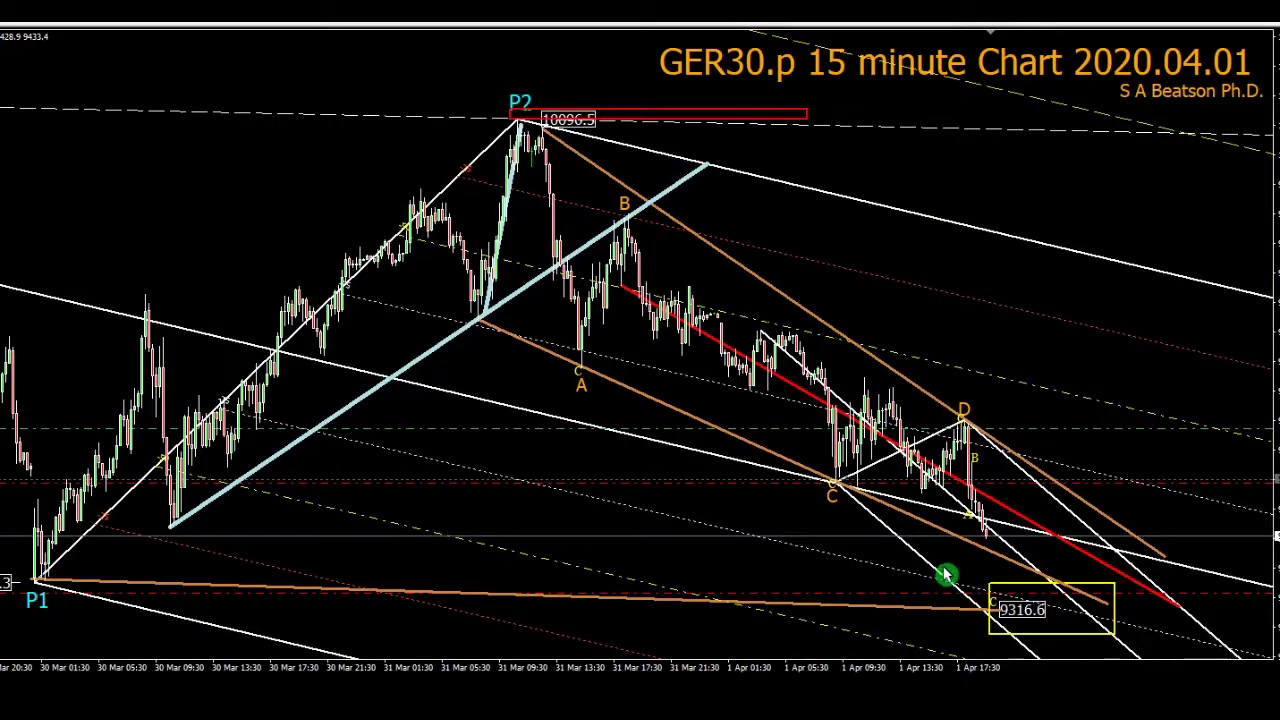
click(1024, 560)
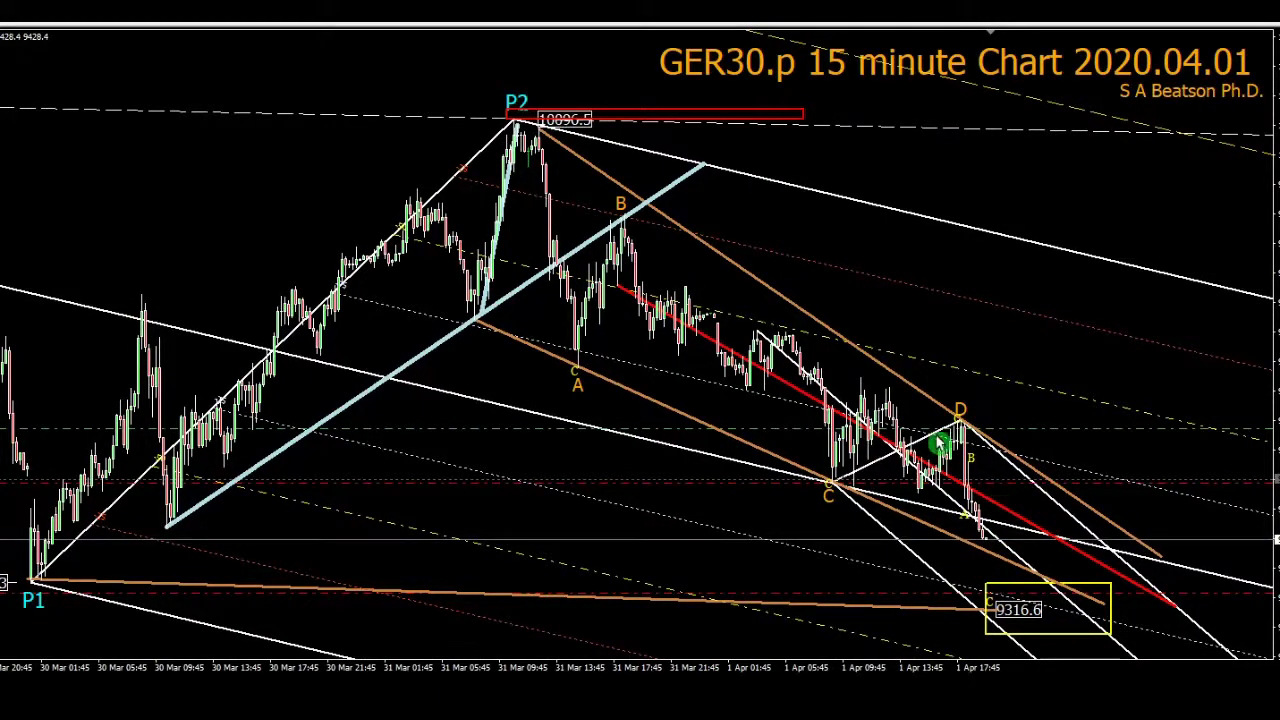
click(762, 340)
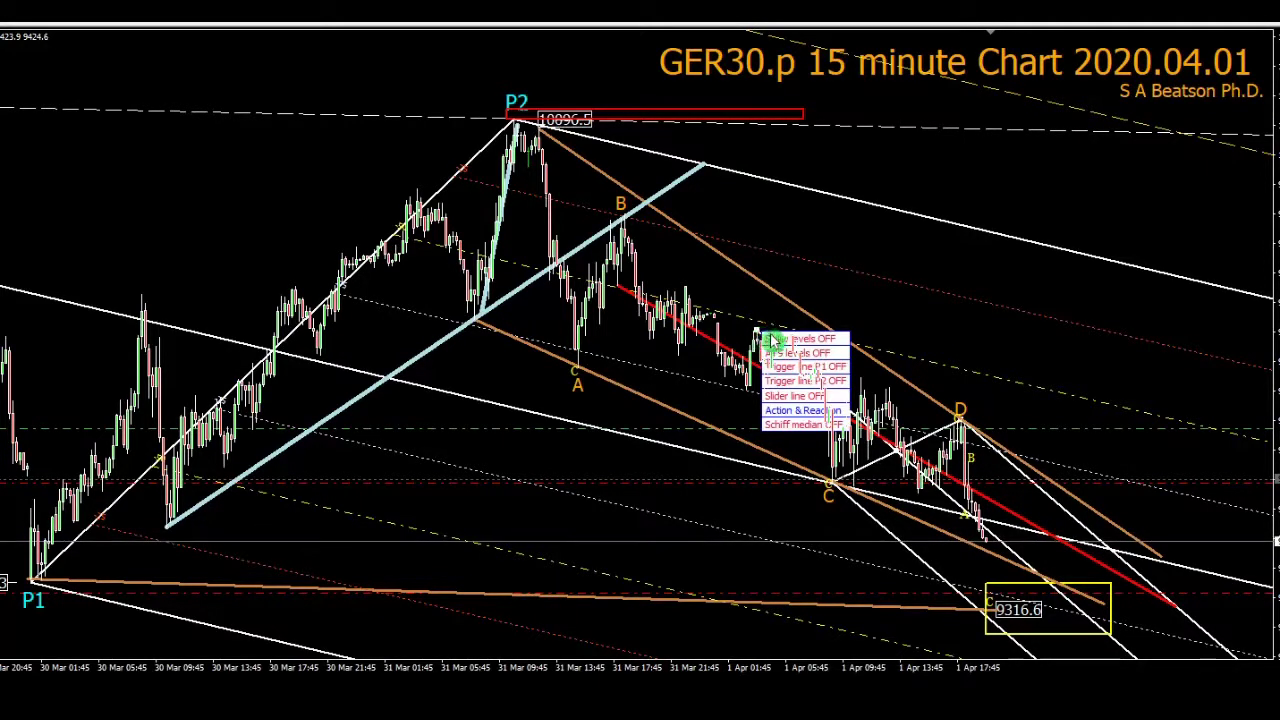
click(820, 345)
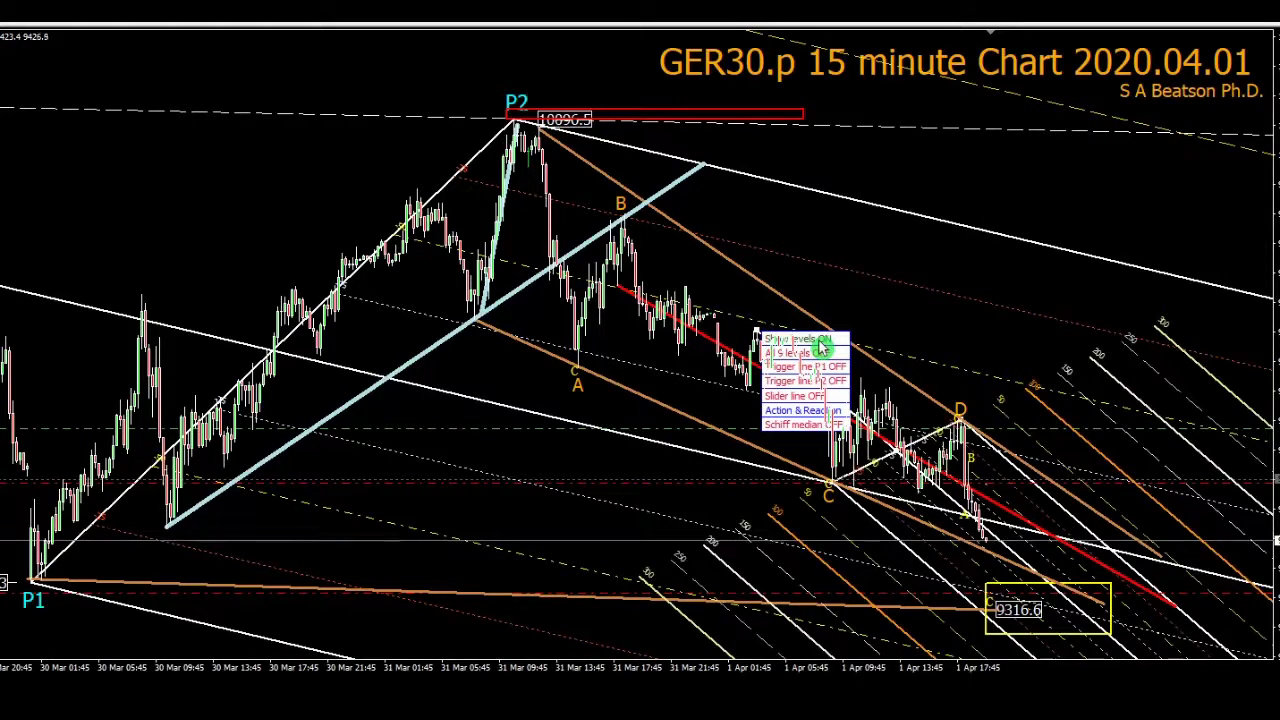
click(997, 492)
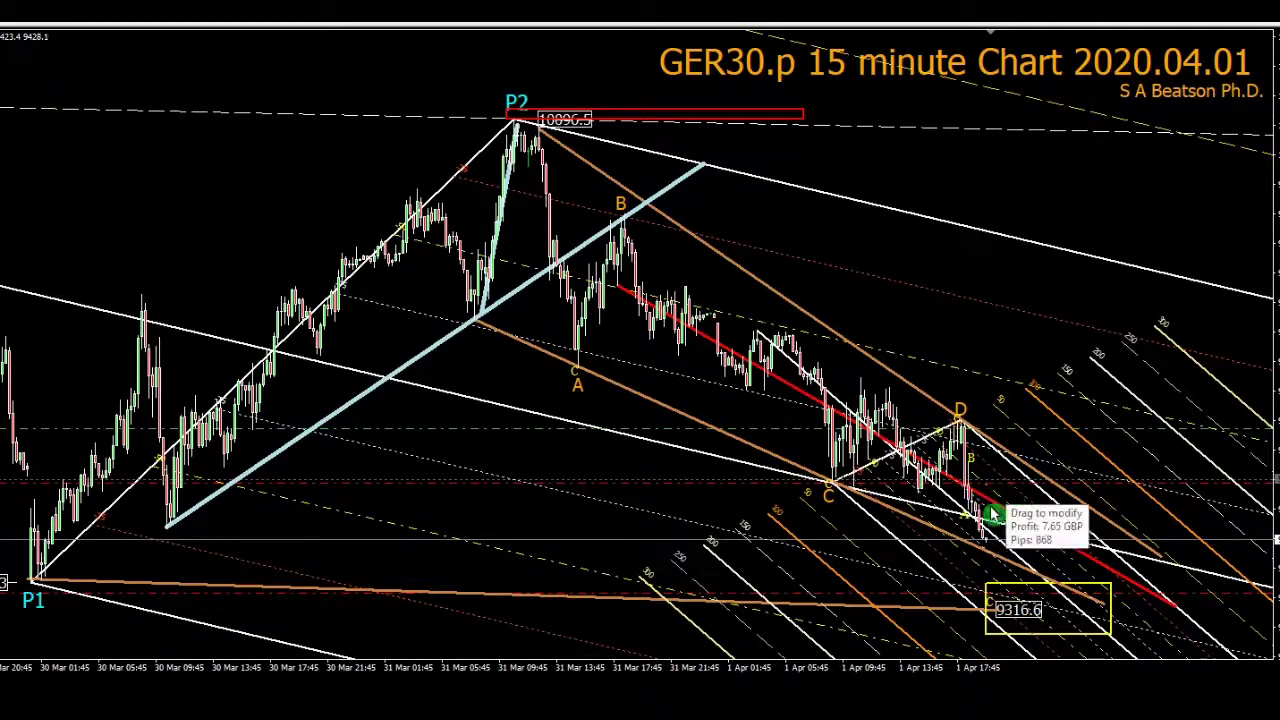
Step: Turn off the level lines of the white median line set through C and D
drag(810, 364, 757, 340)
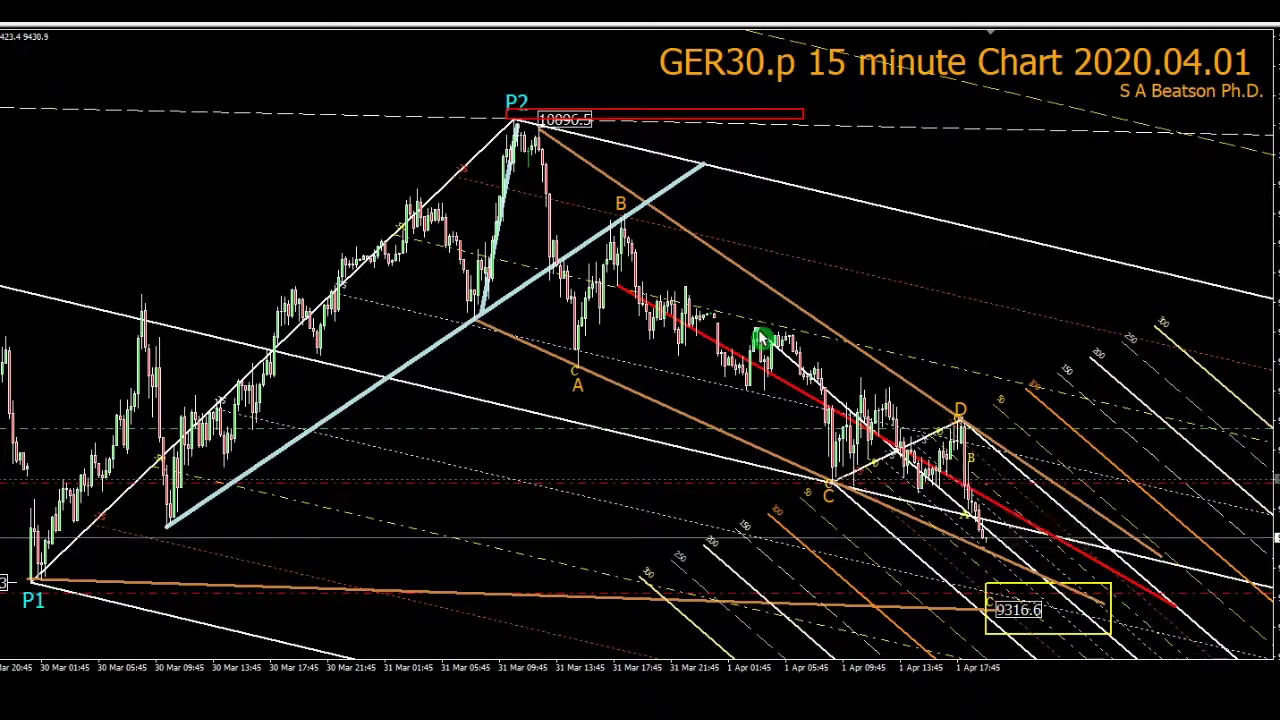
click(762, 338)
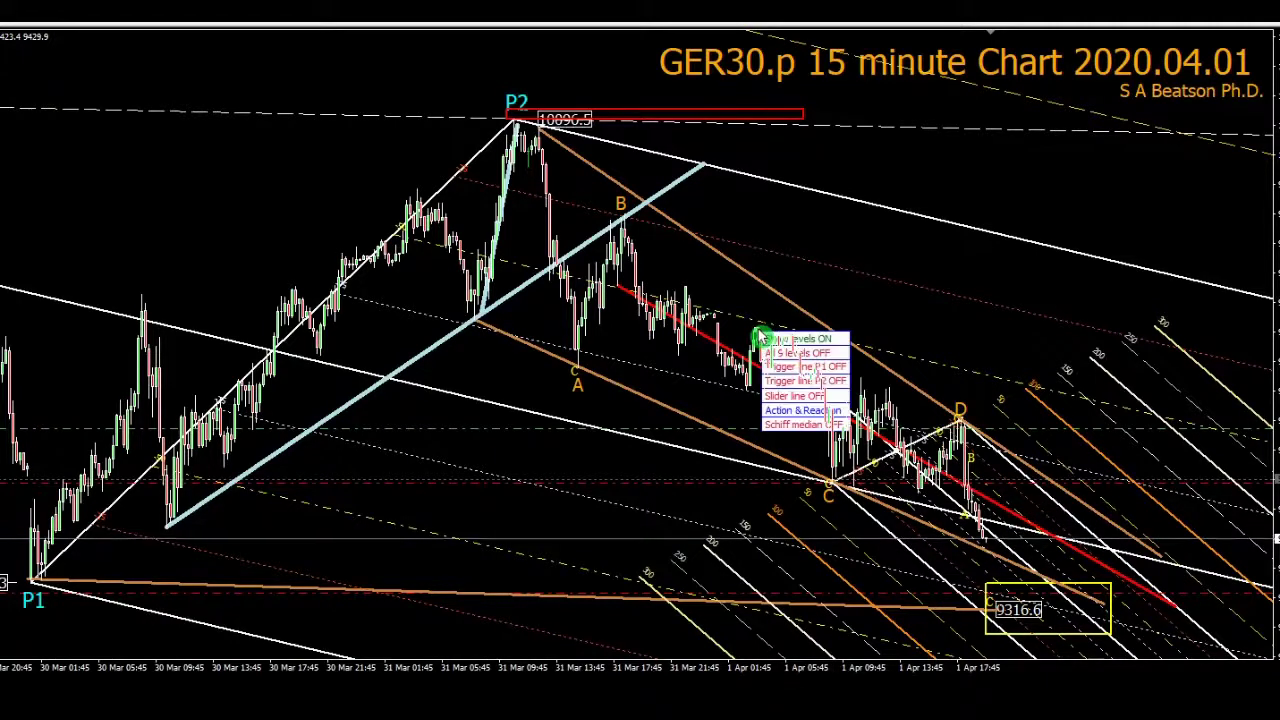
click(818, 342)
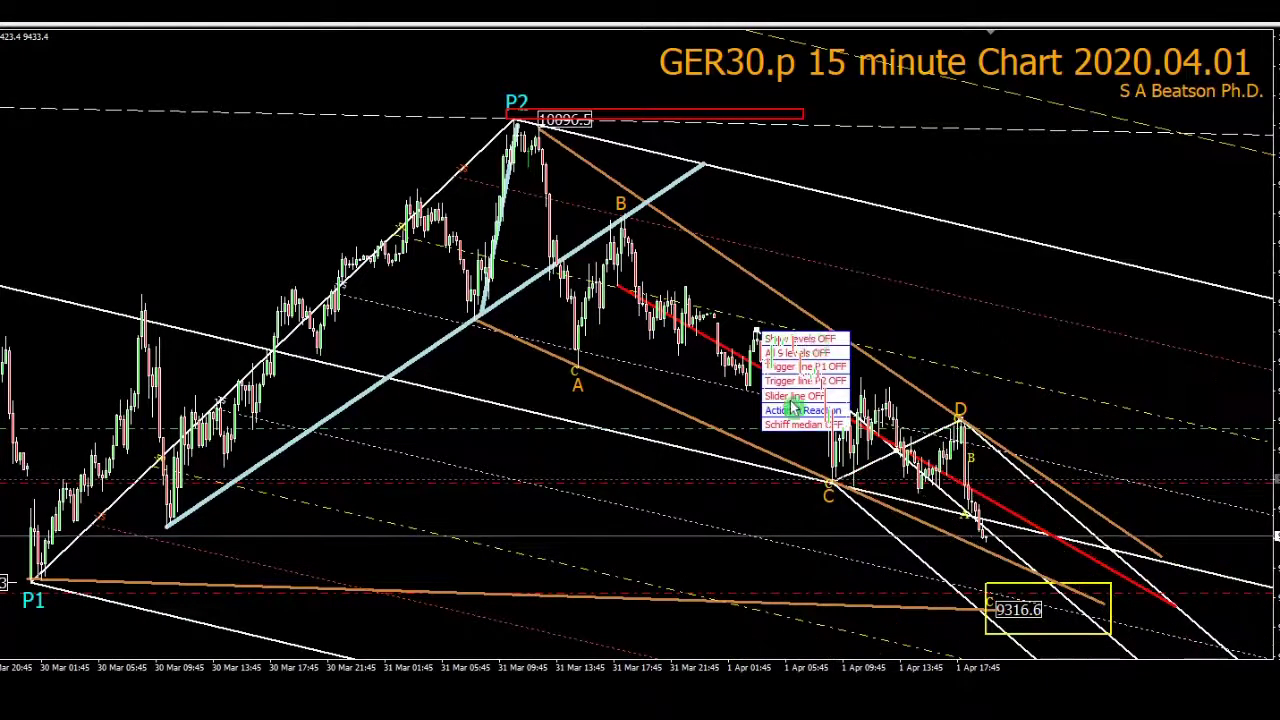
click(815, 513)
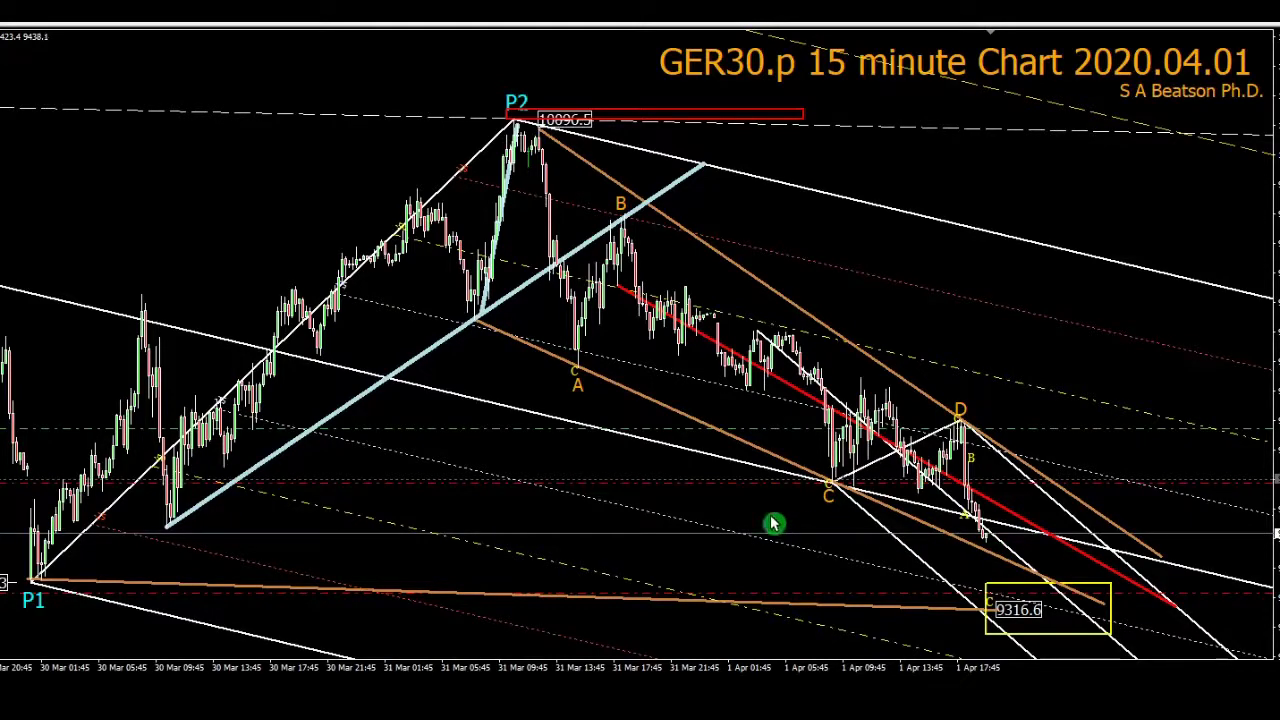
Step: Draw a red descending trendline below the 1 April afternoon candles into the yellow box, and extend its start back above the late 31 March high
key(plus)
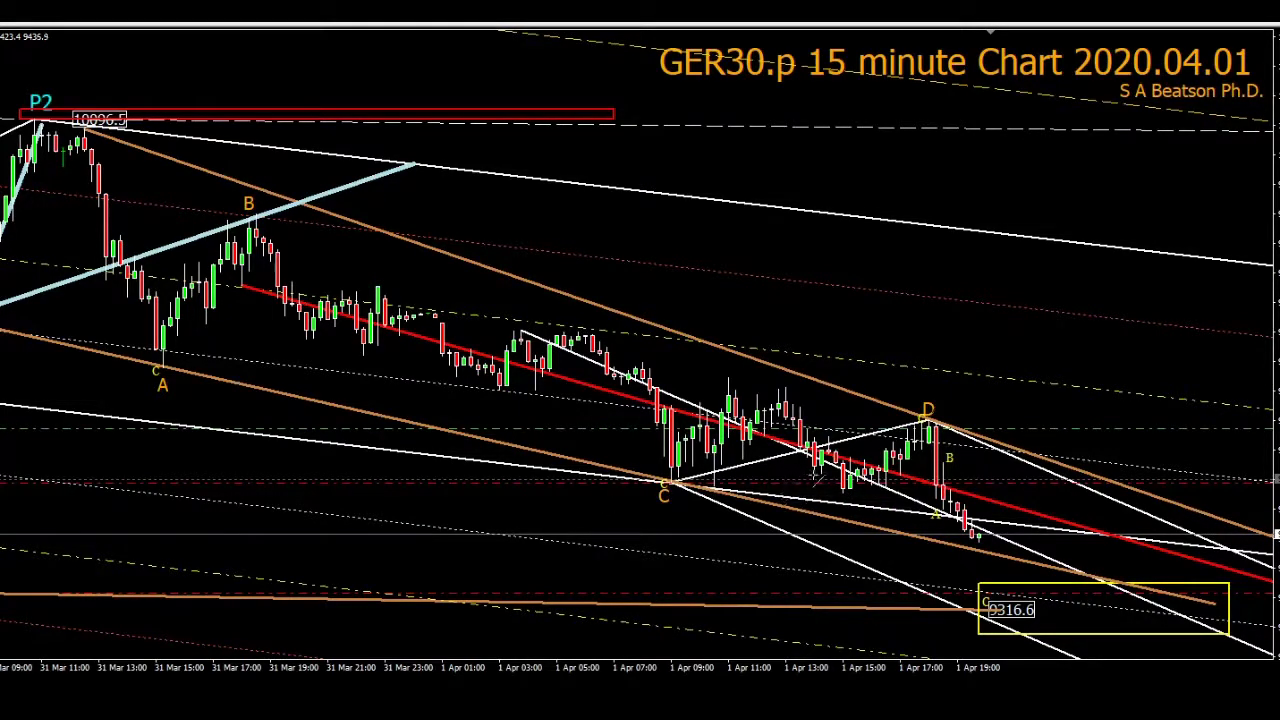
drag(884, 512, 1076, 597)
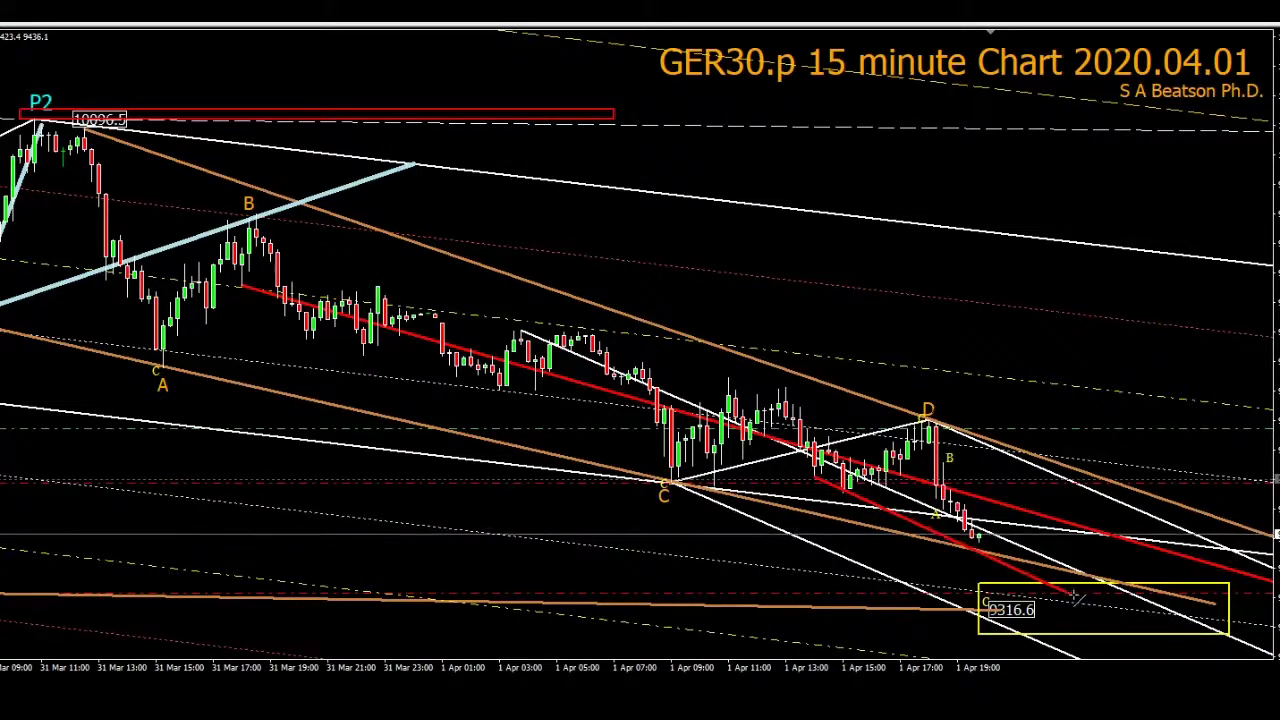
drag(1076, 597, 1084, 600)
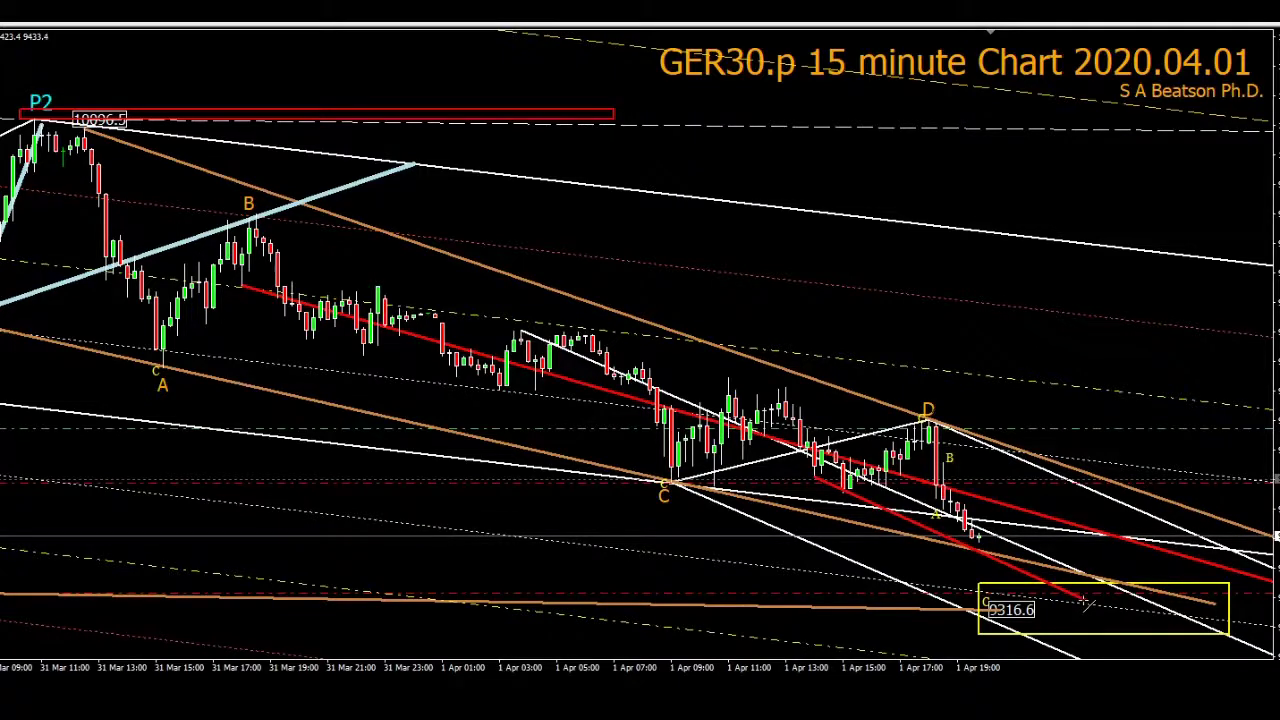
drag(1084, 600, 1086, 601)
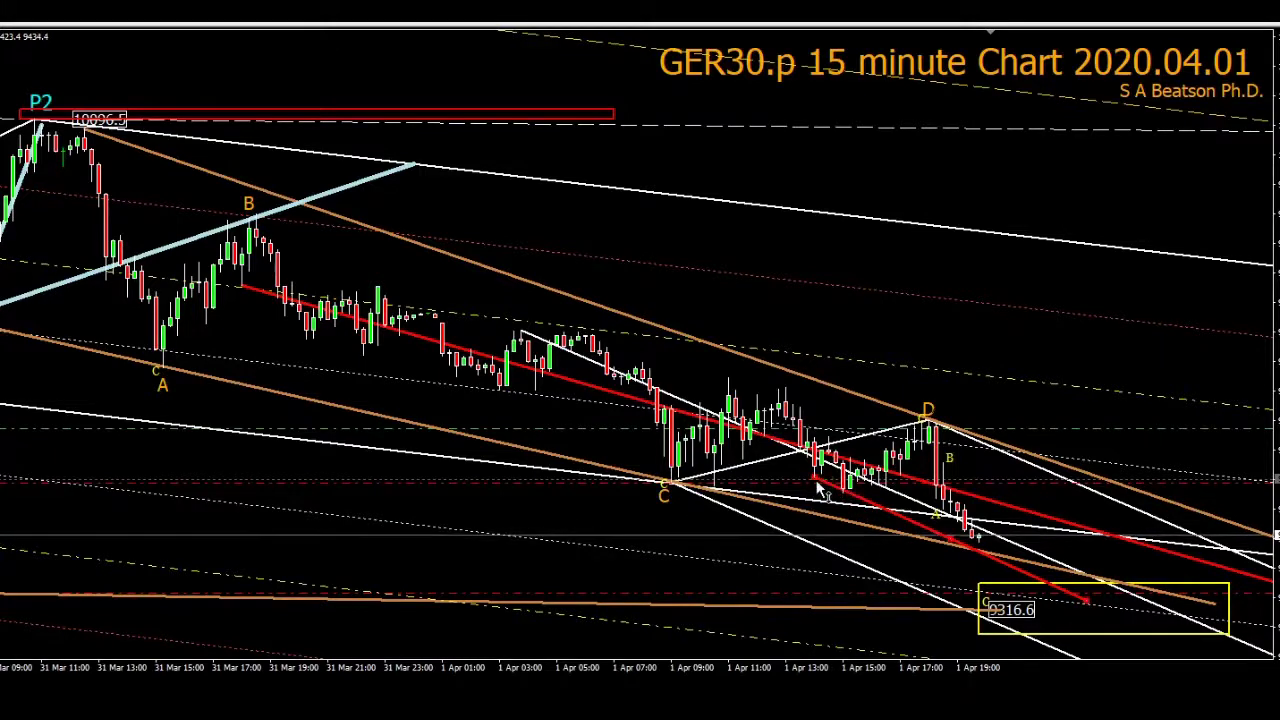
drag(618, 397, 367, 288)
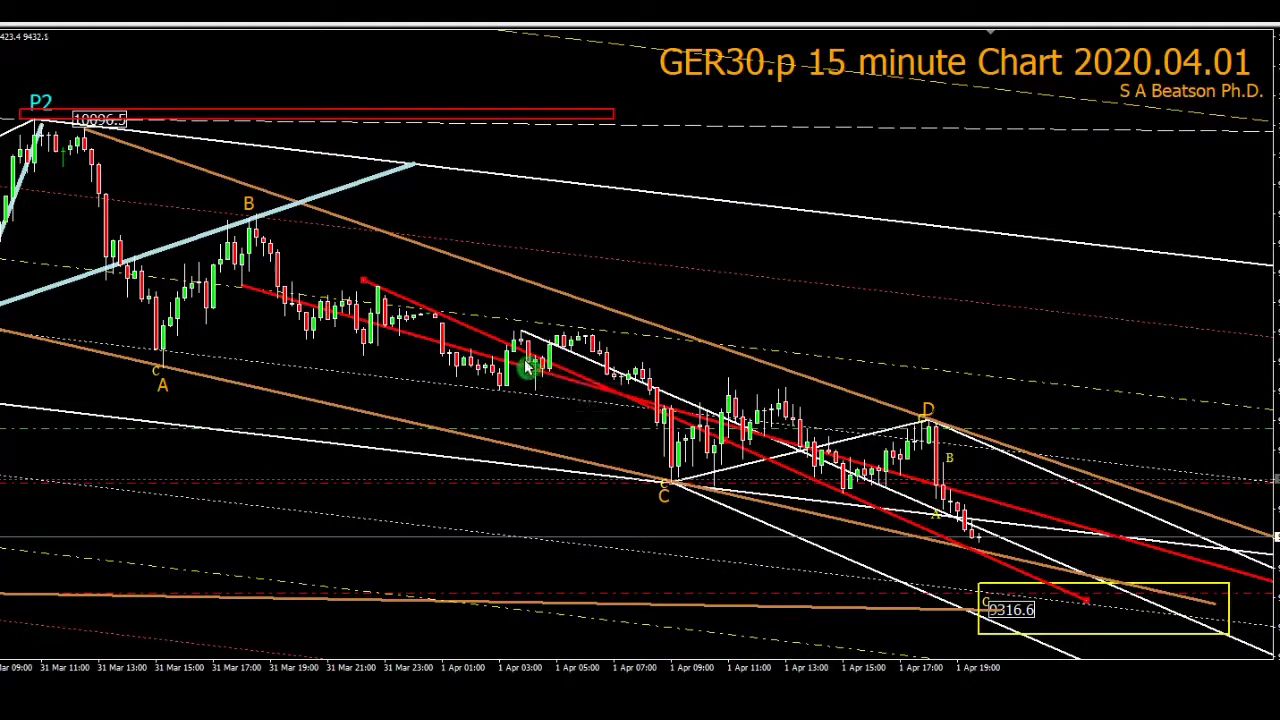
Step: Recolour the new descending trendline to PaleGreen and deselect all objects
right_click(413, 298)
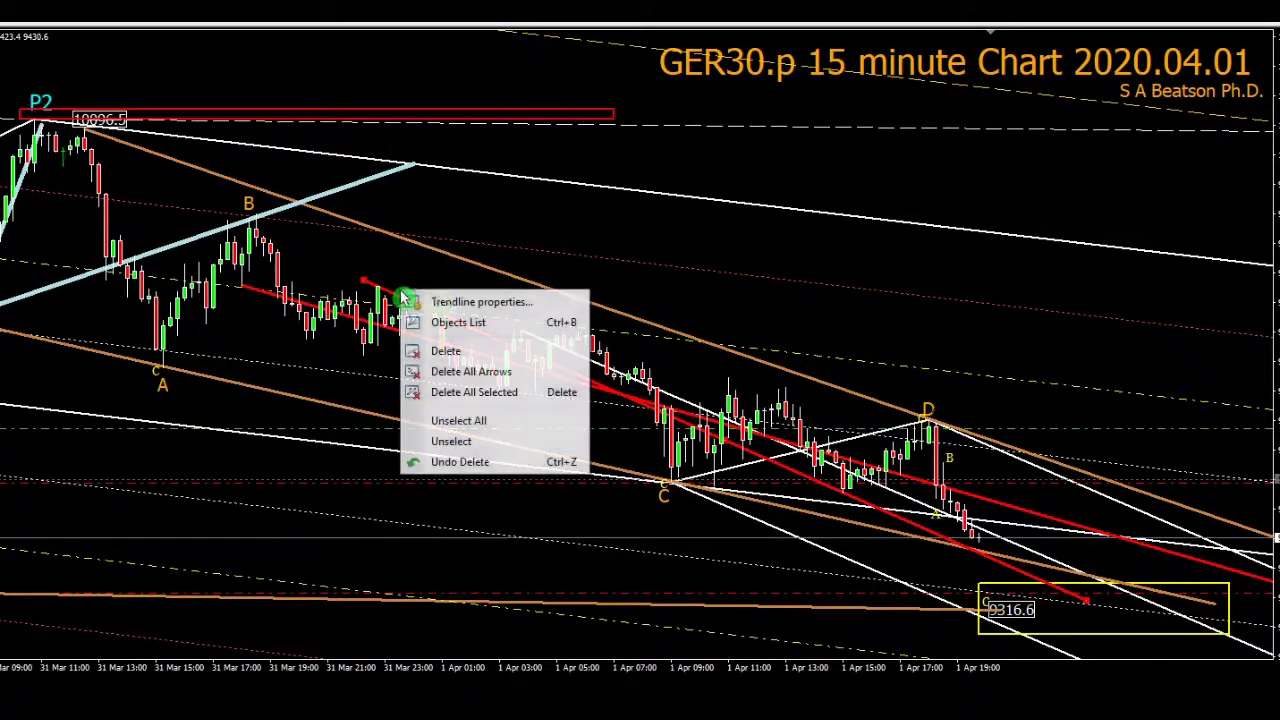
click(445, 304)
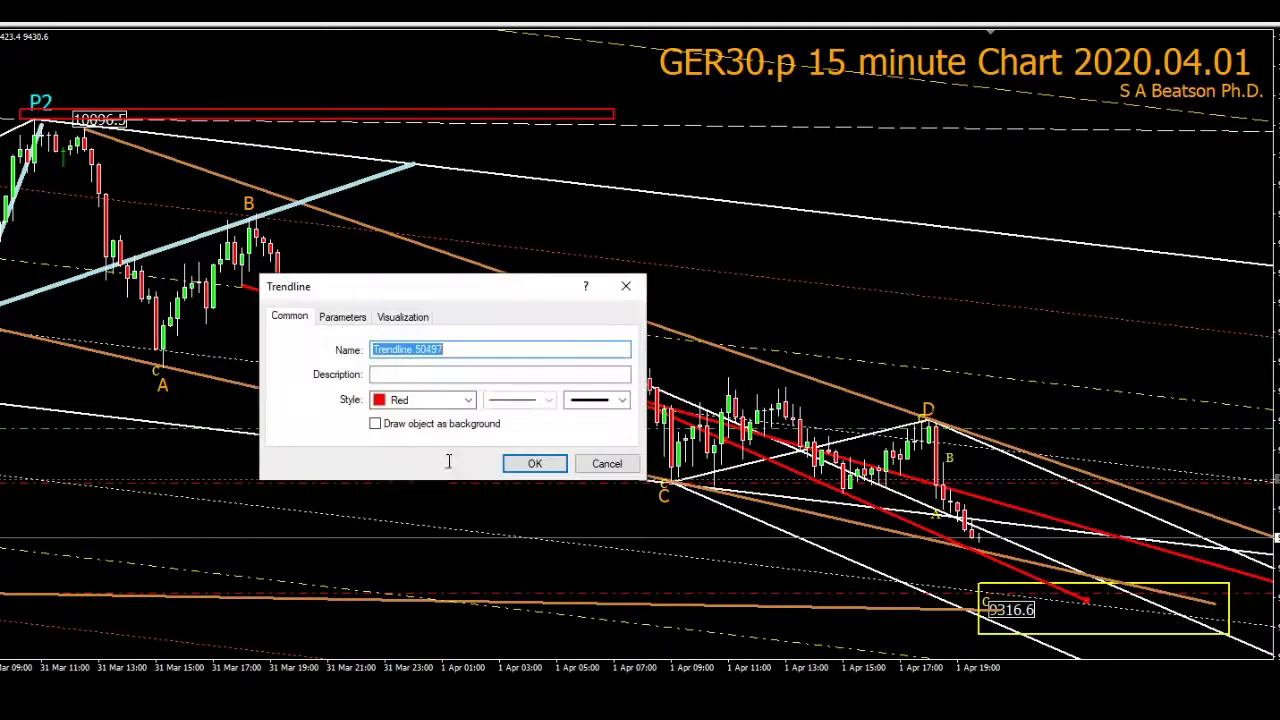
click(466, 401)
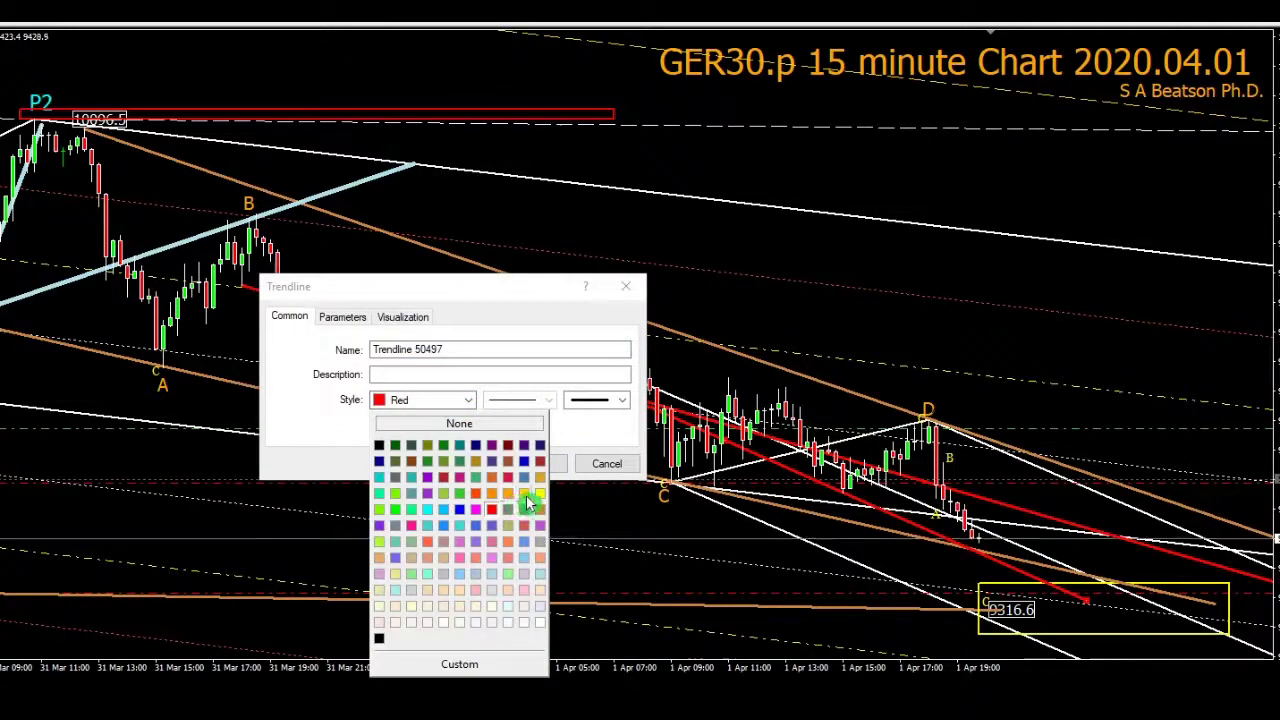
click(526, 578)
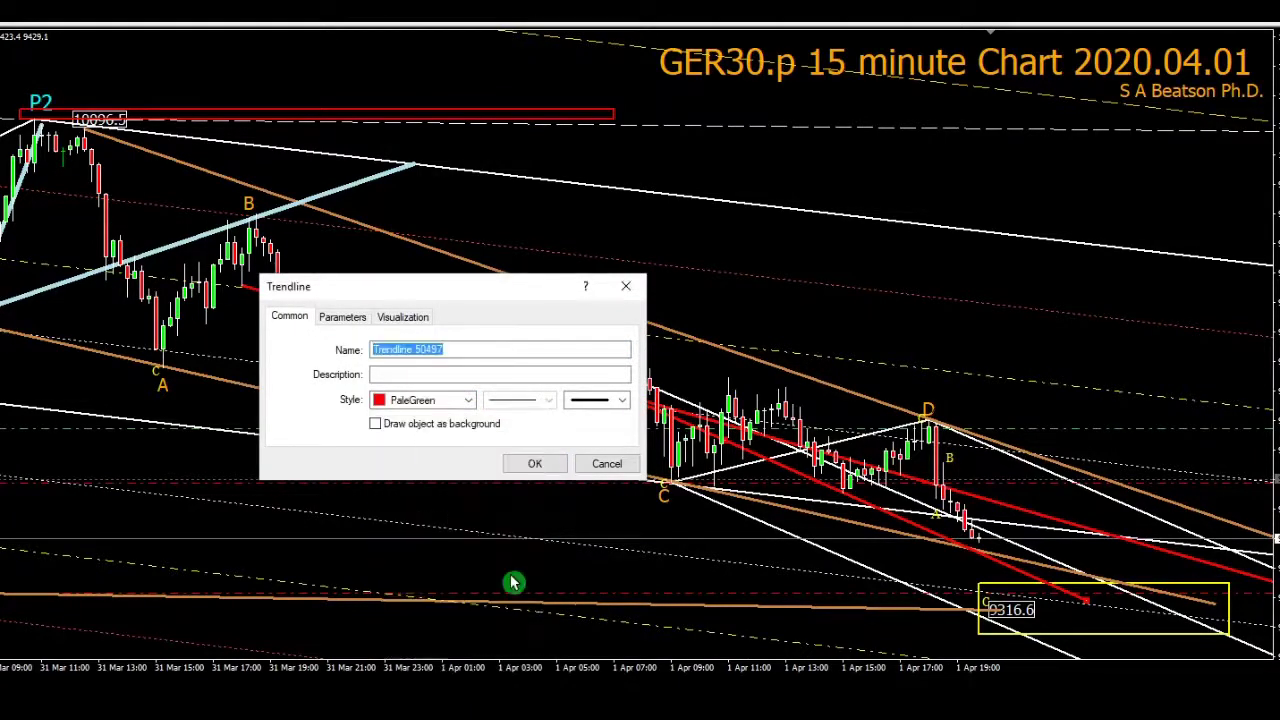
click(533, 465)
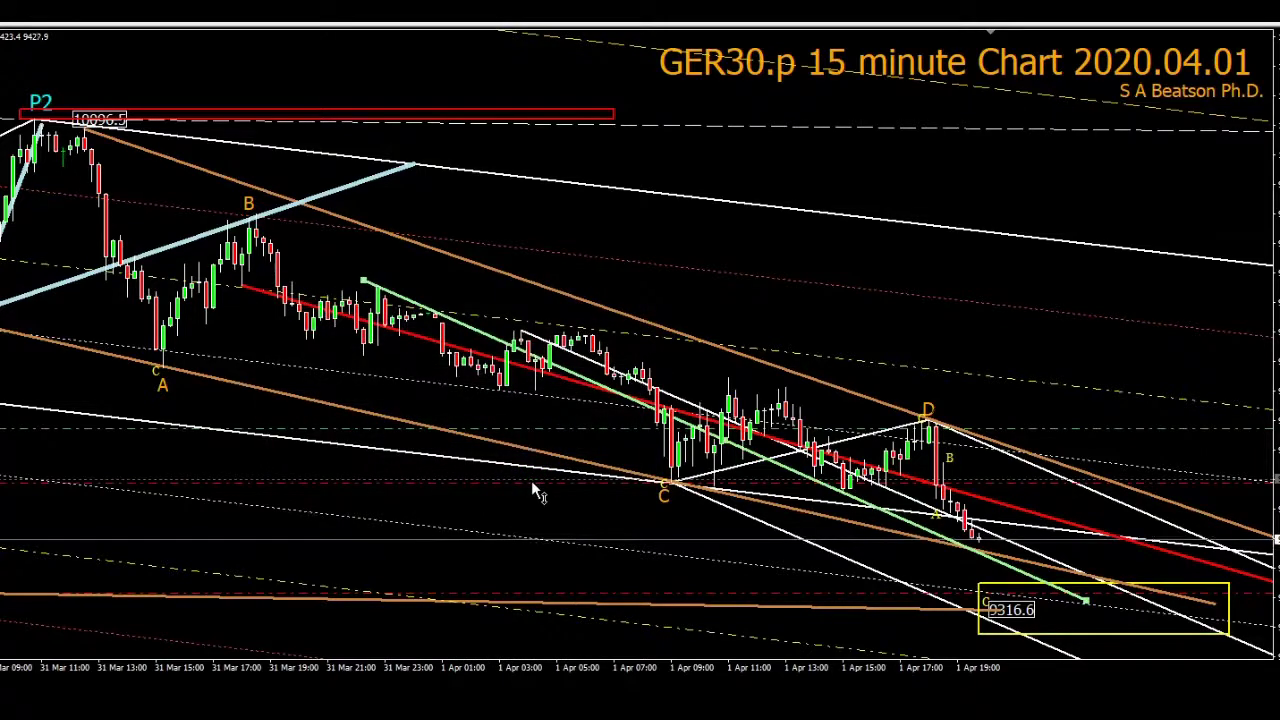
right_click(460, 325)
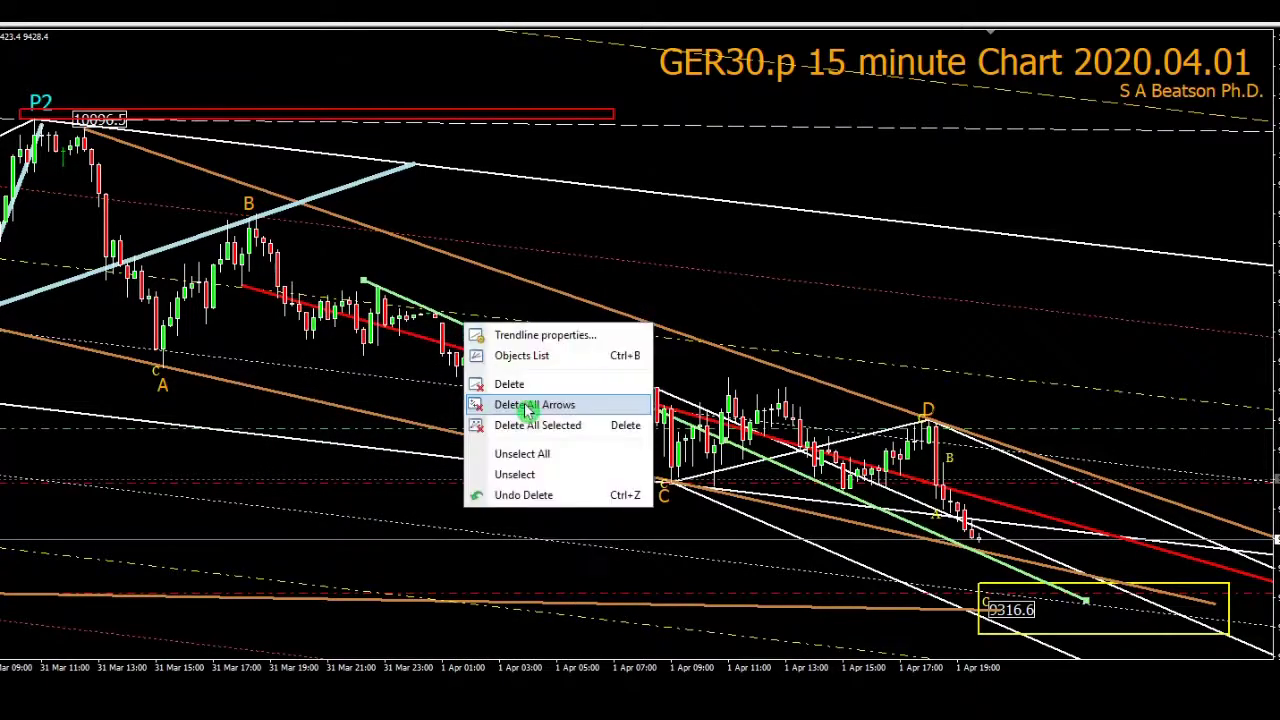
click(523, 453)
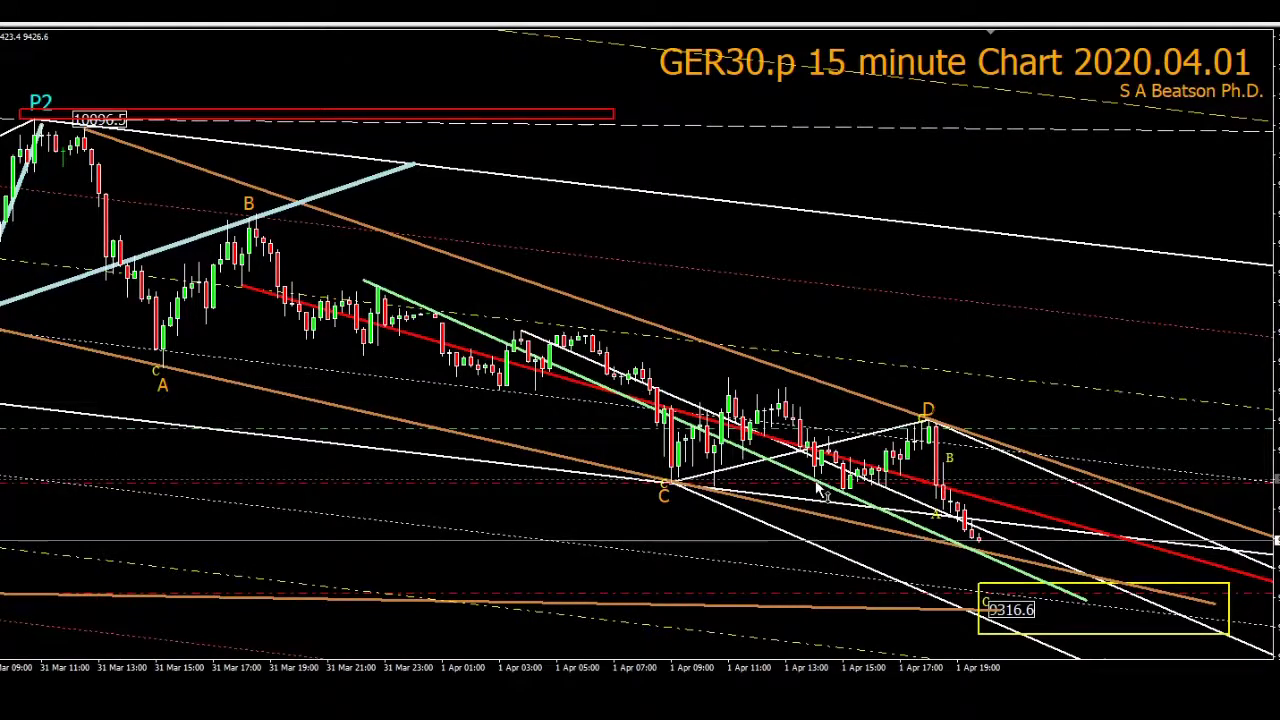
click(864, 560)
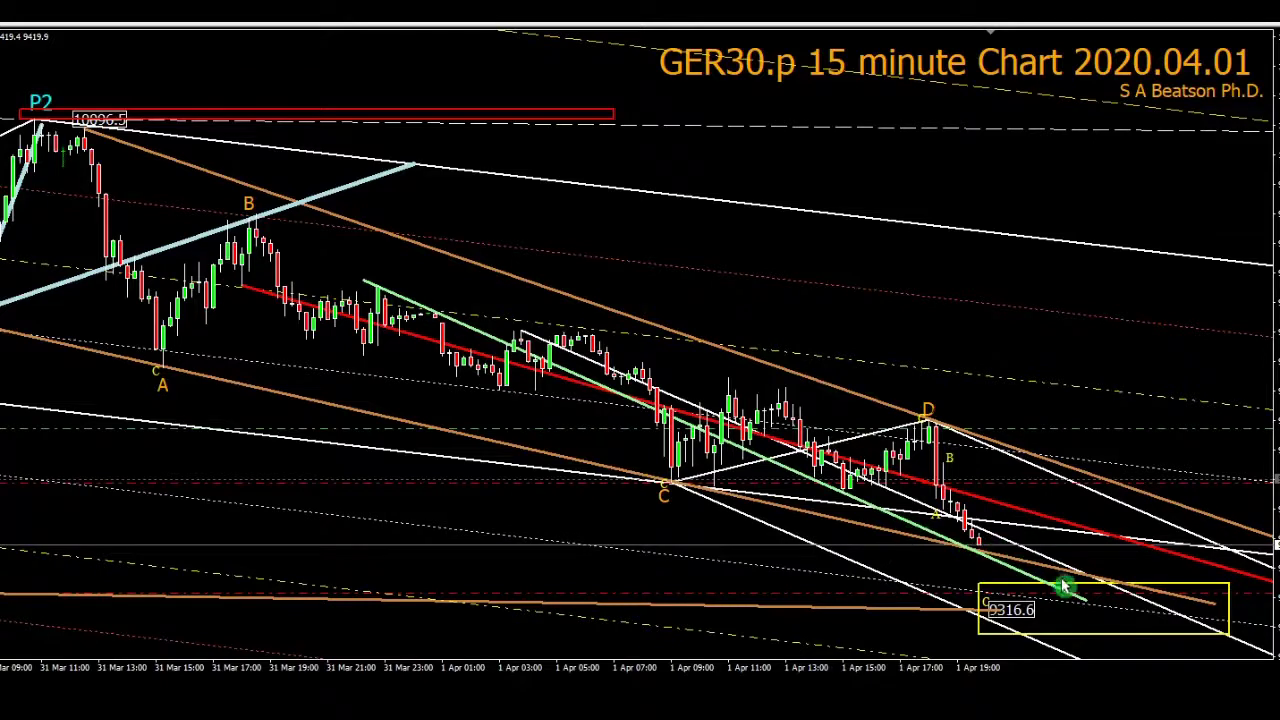
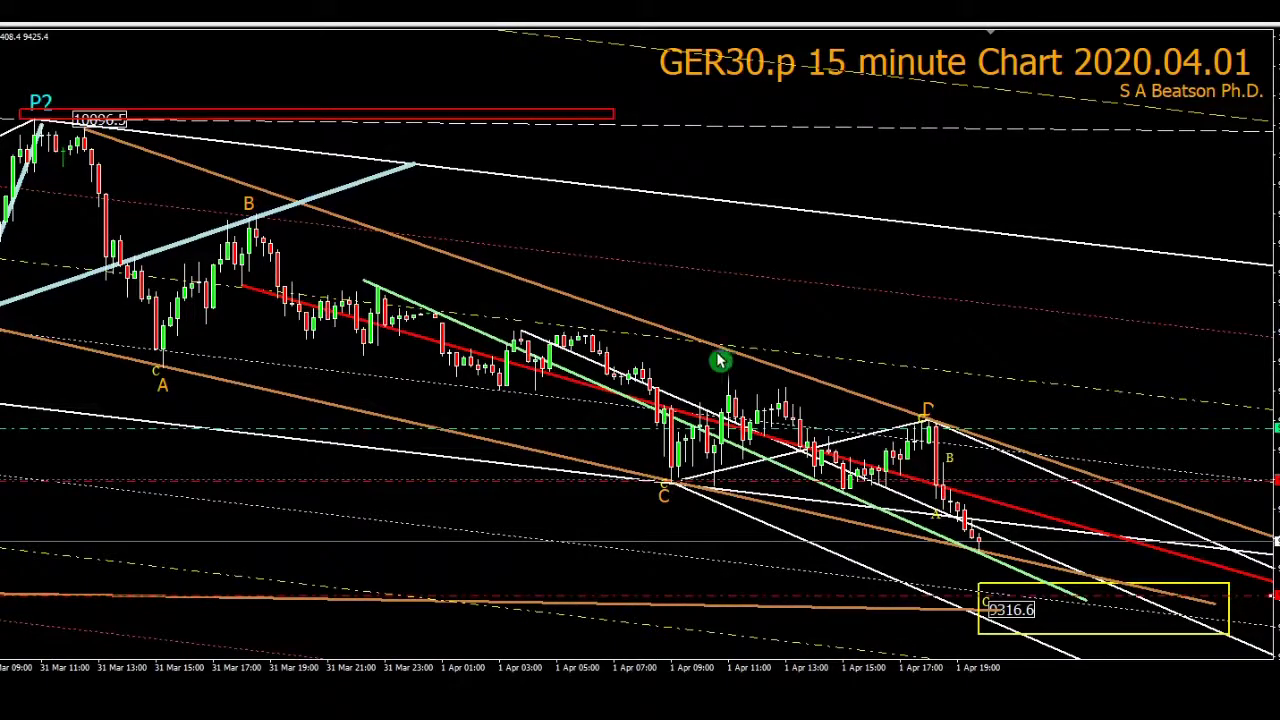
Step: Draw a thin red rectangle zone from the small retracement after the 1 April evening high, extending past the latest candles
key(minus)
key(minus)
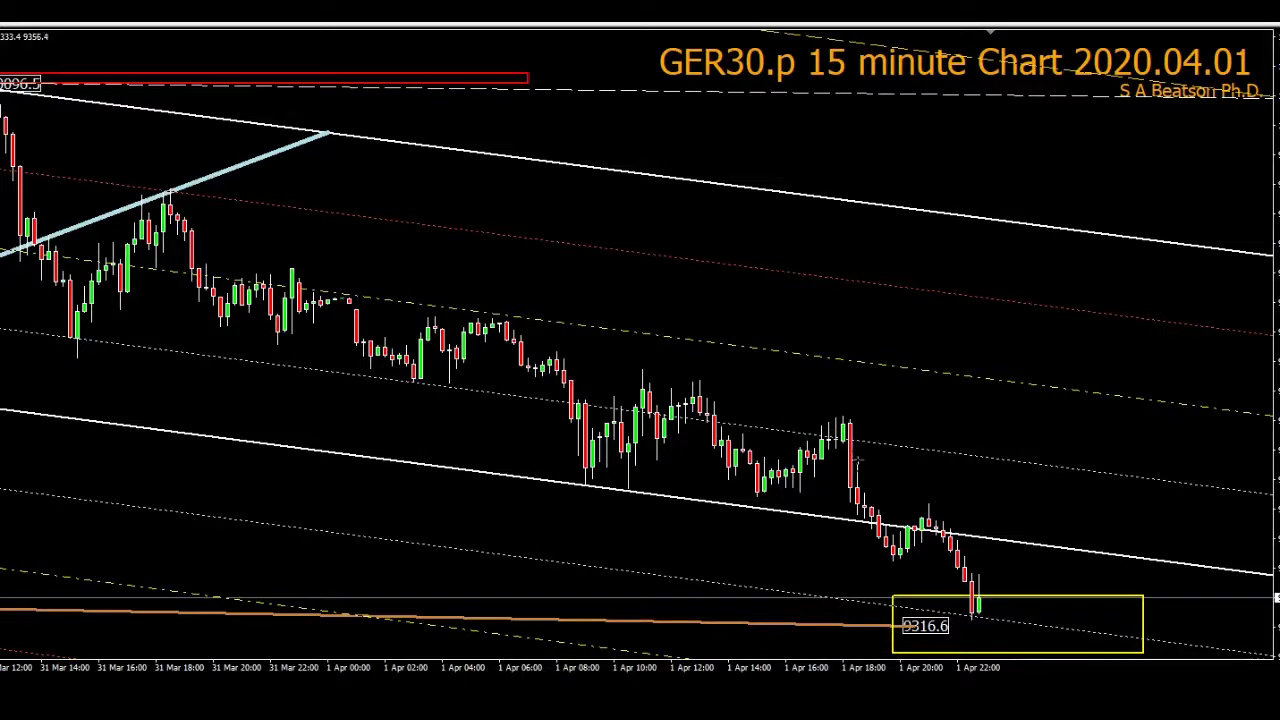
drag(911, 461, 1066, 458)
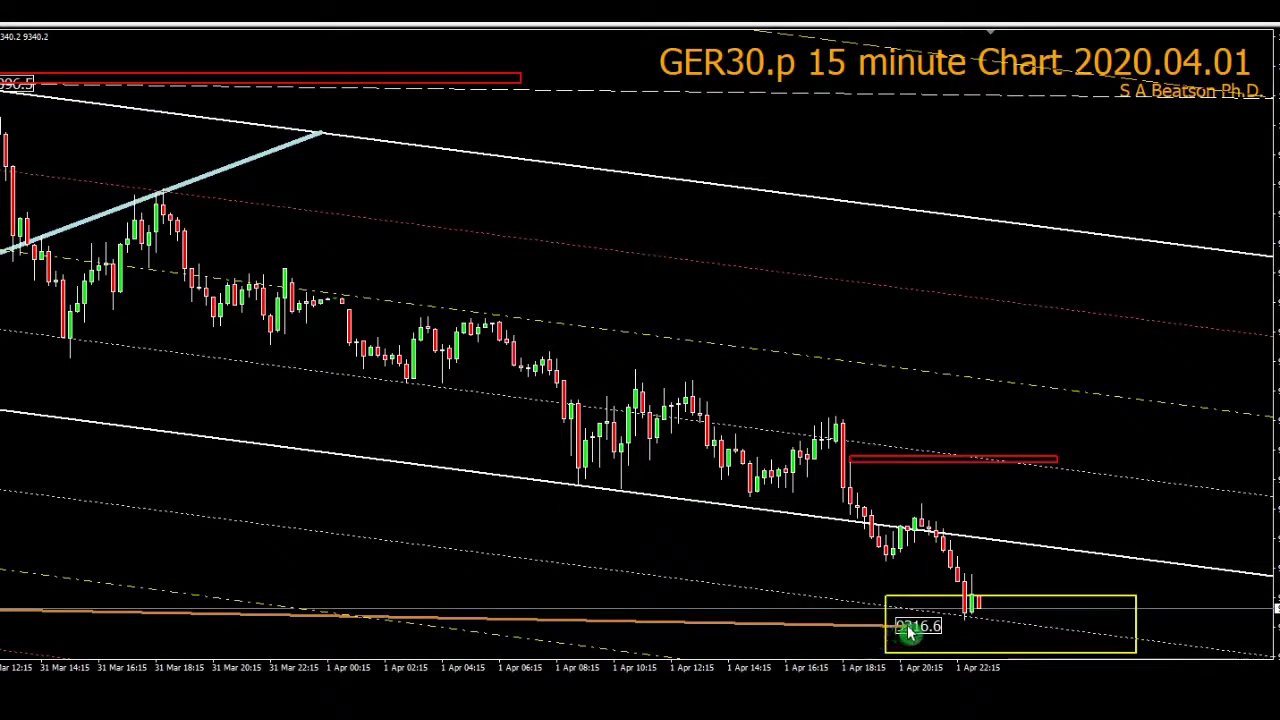
Step: Extend the end of the orange trendline past the 9316.6 price label to near the far side of the yellow box
drag(910, 628, 1090, 638)
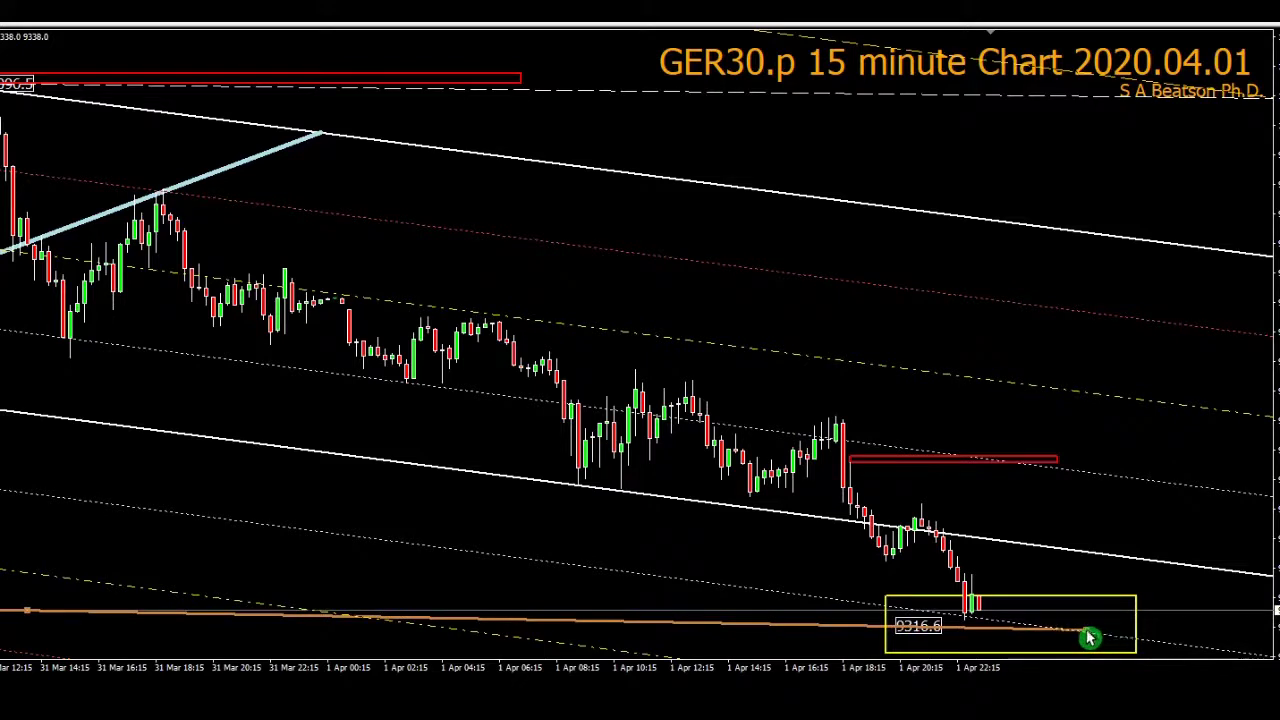